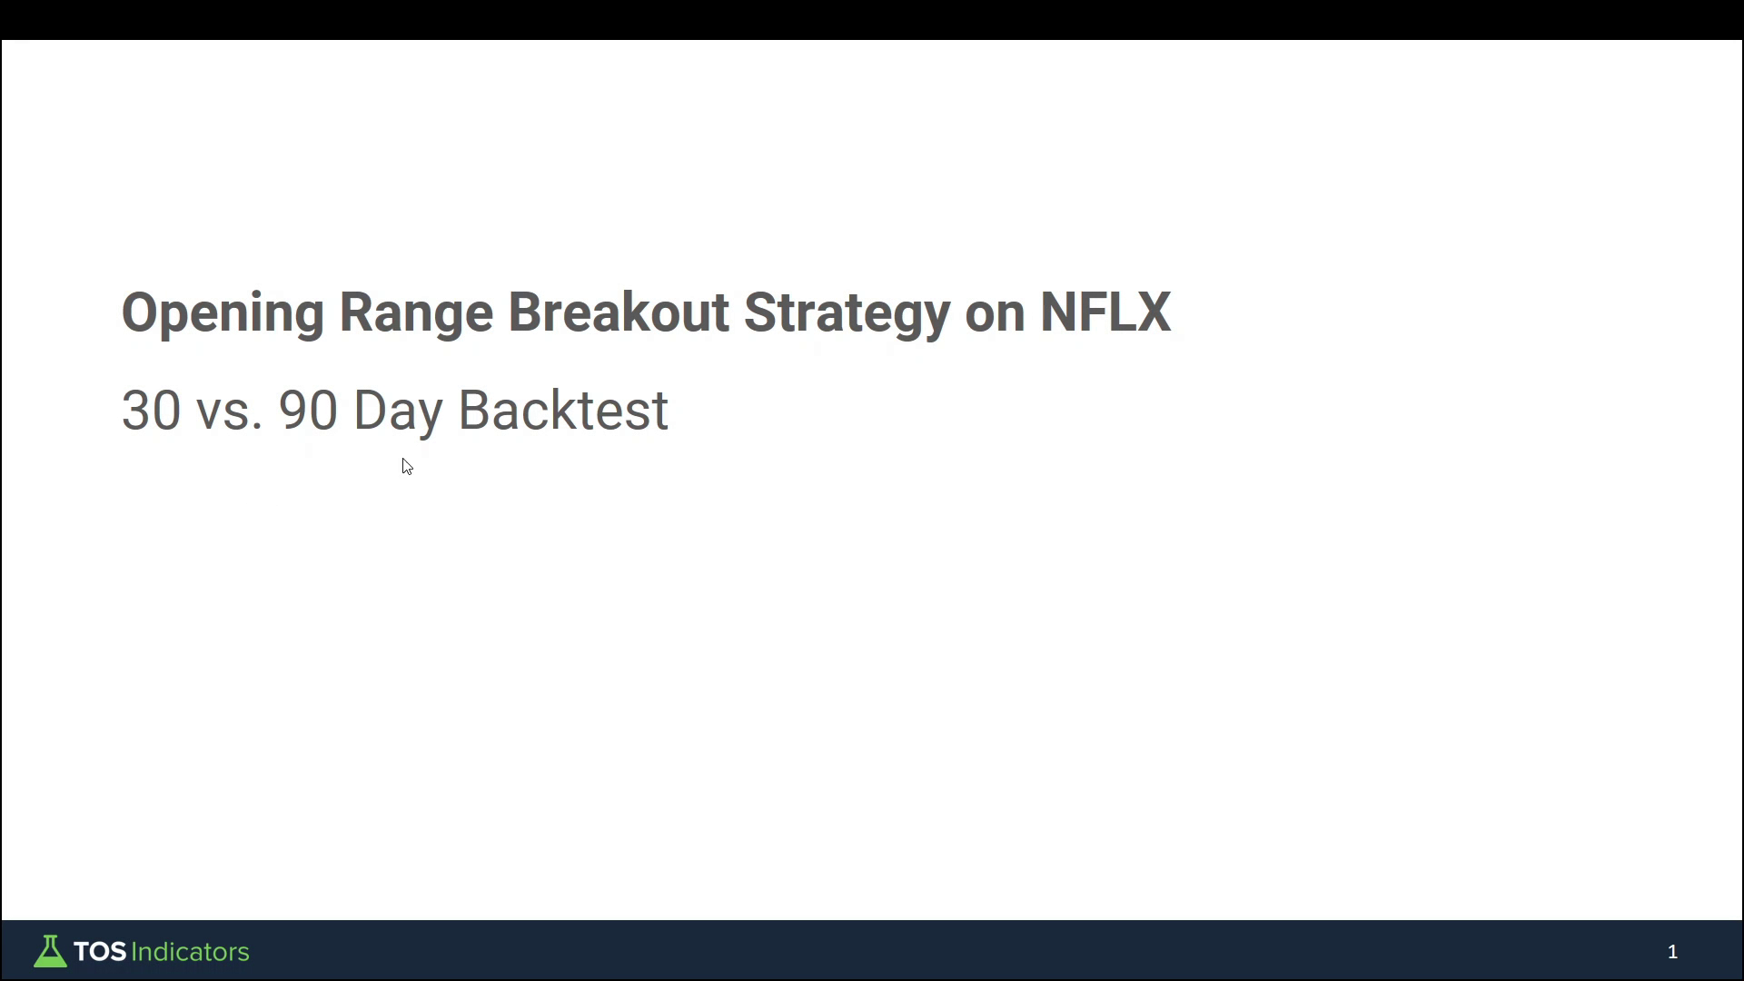
- With the screen pen, underline Breakout, NFLX, 30 and 90 Day on the title, write P/L, then erase
key("ctrl+p")
left_click_drag(514, 342, 713, 344)
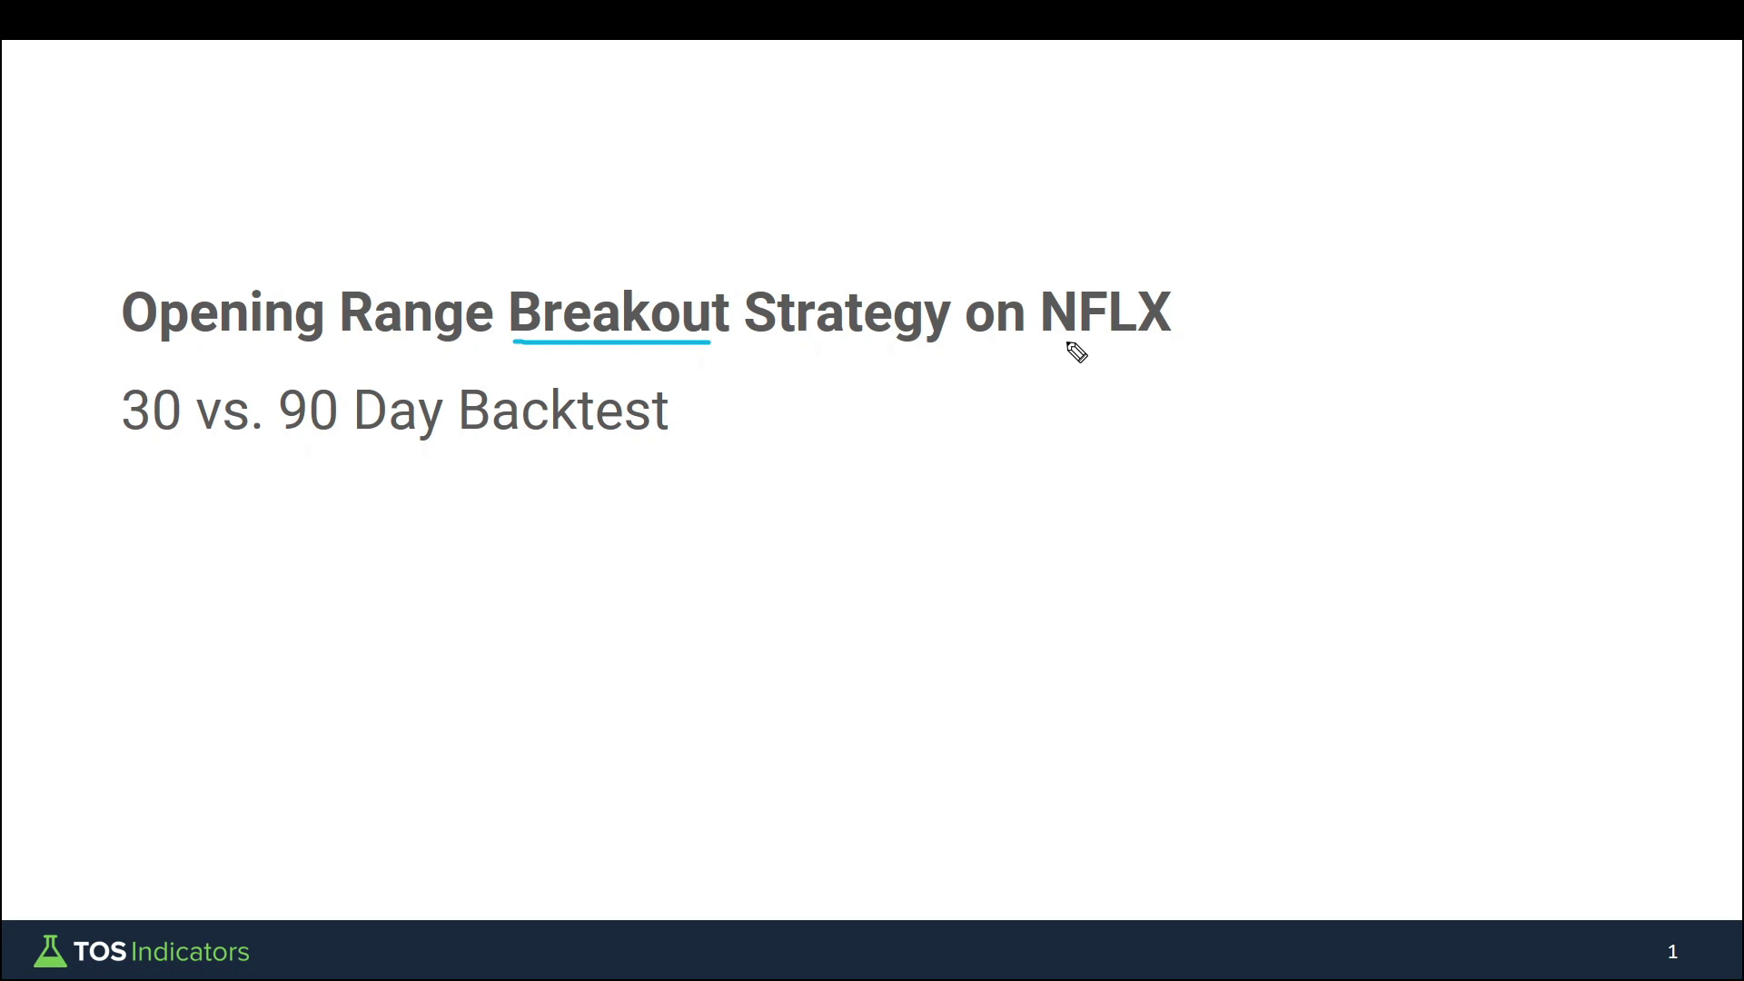
left_click_drag(1043, 342, 1182, 342)
left_click_drag(132, 442, 191, 442)
left_click_drag(297, 445, 415, 450)
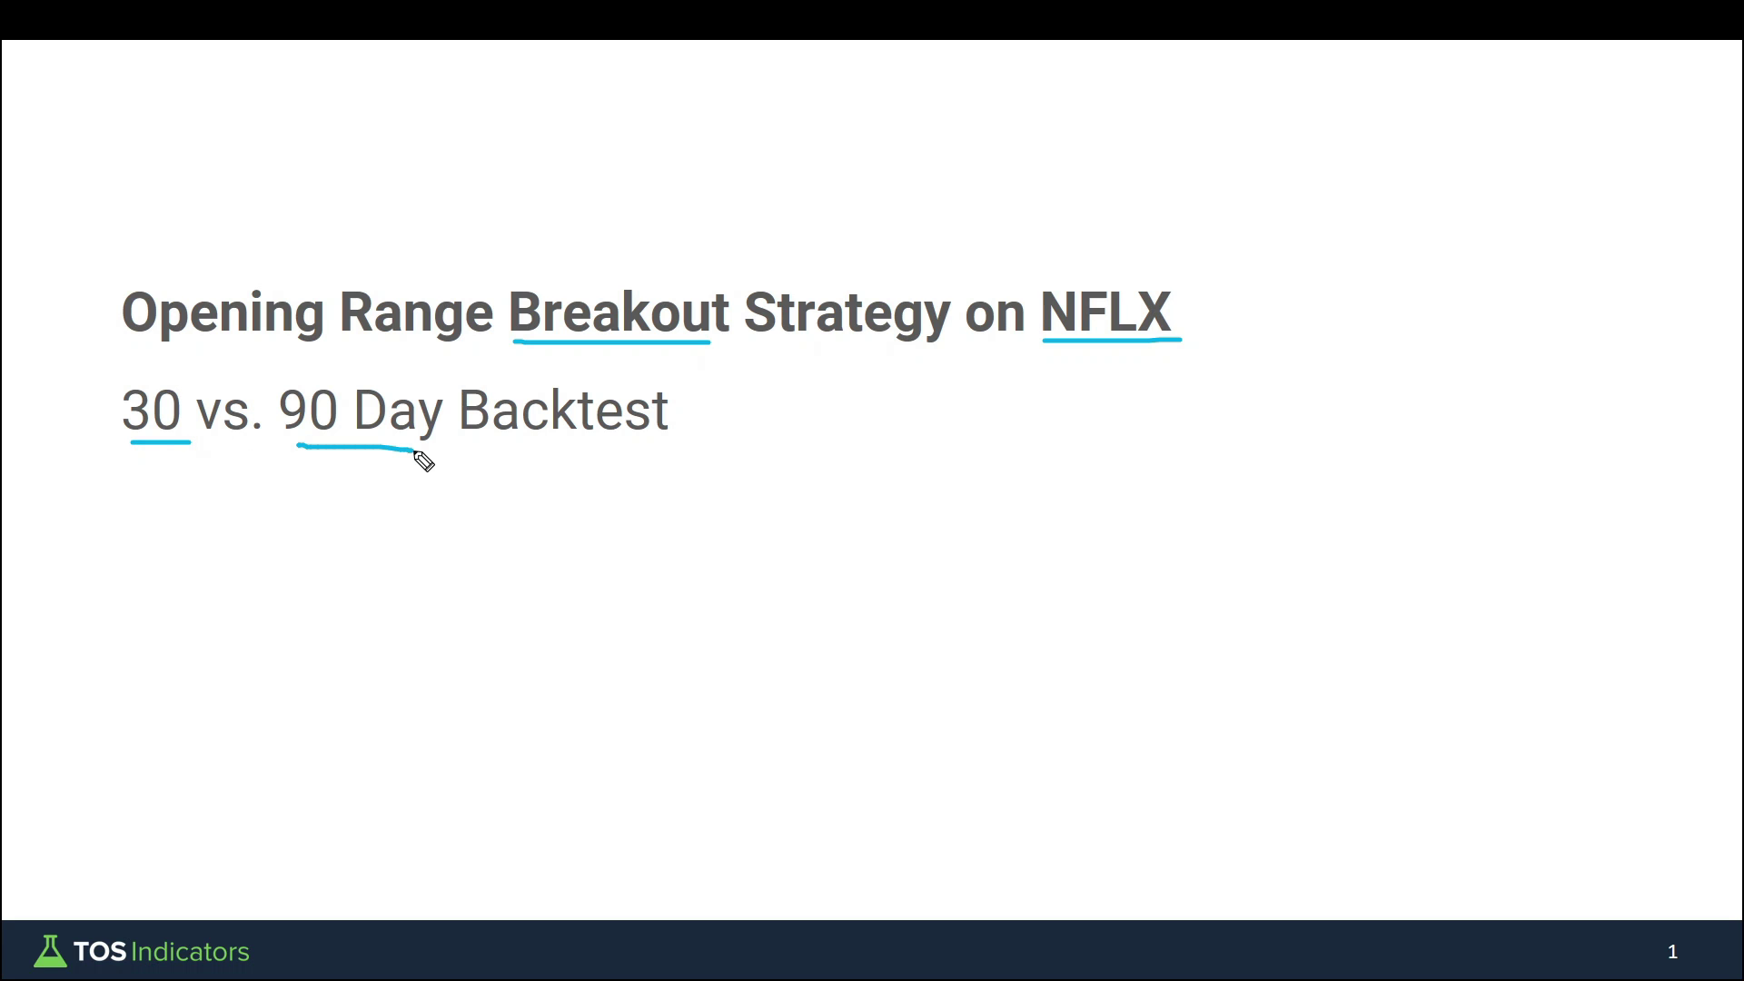
left_click_drag(192, 520, 240, 581)
mouse_move(277, 520)
left_mouse_down()
mouse_move(279, 547)
mouse_move(315, 549)
left_mouse_up()
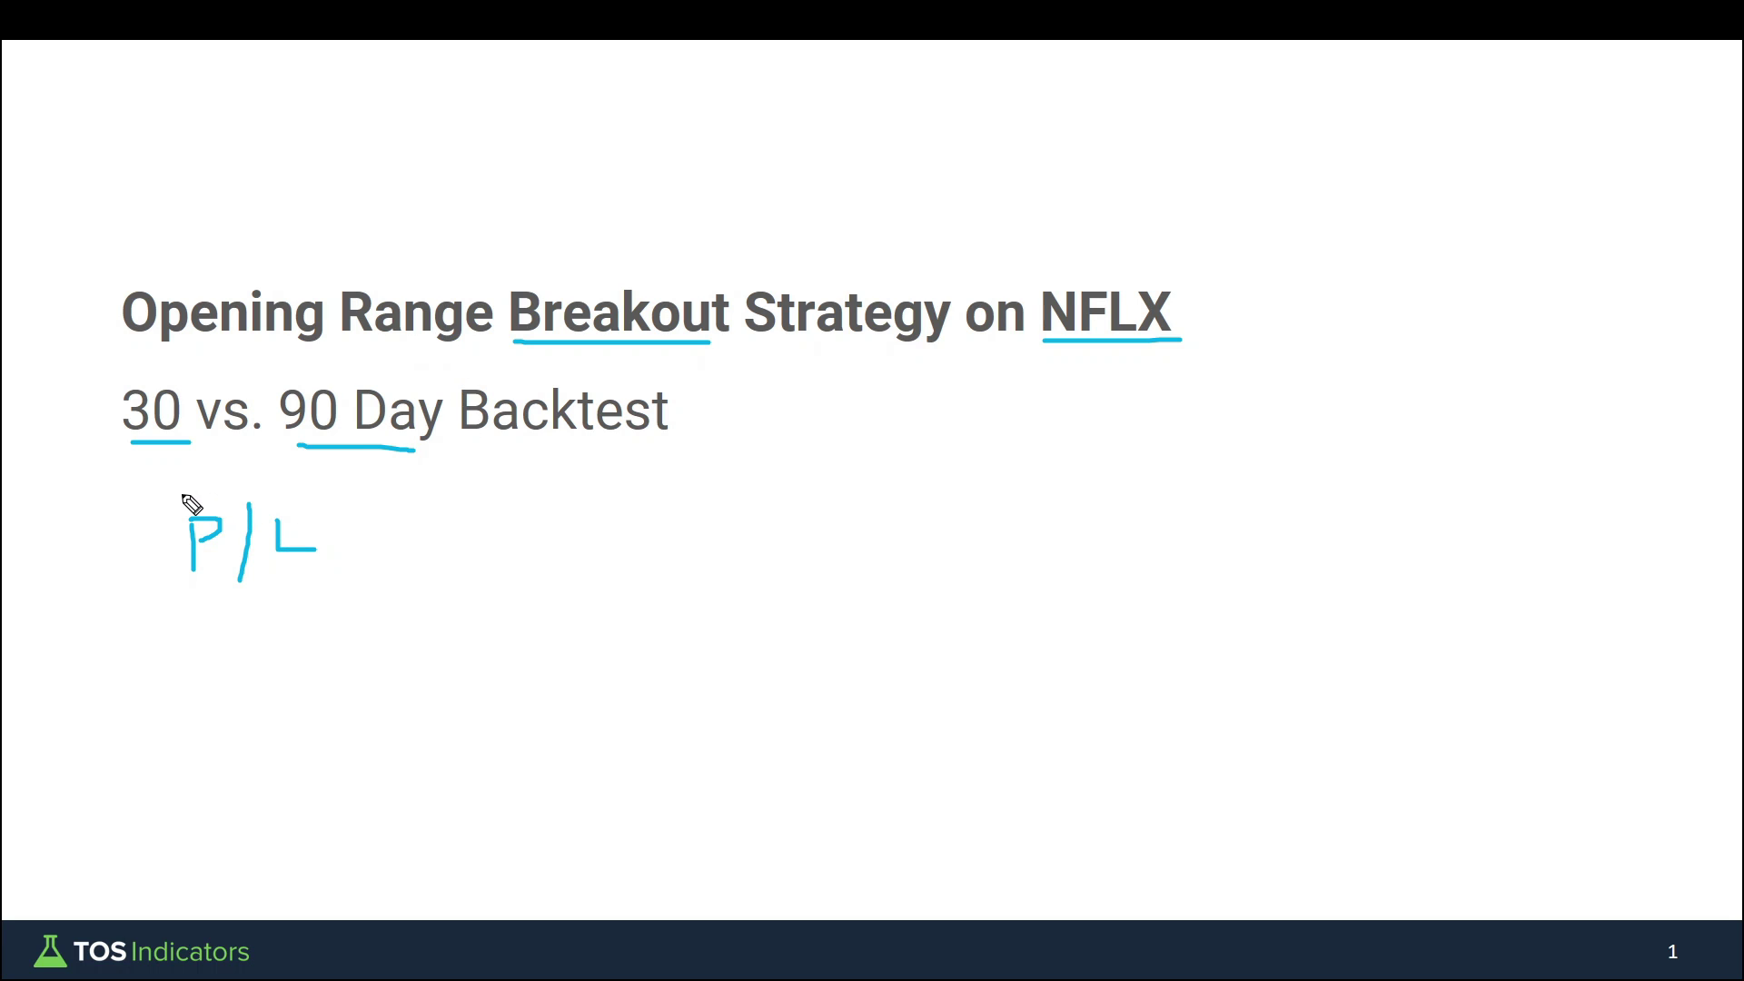
key("e")
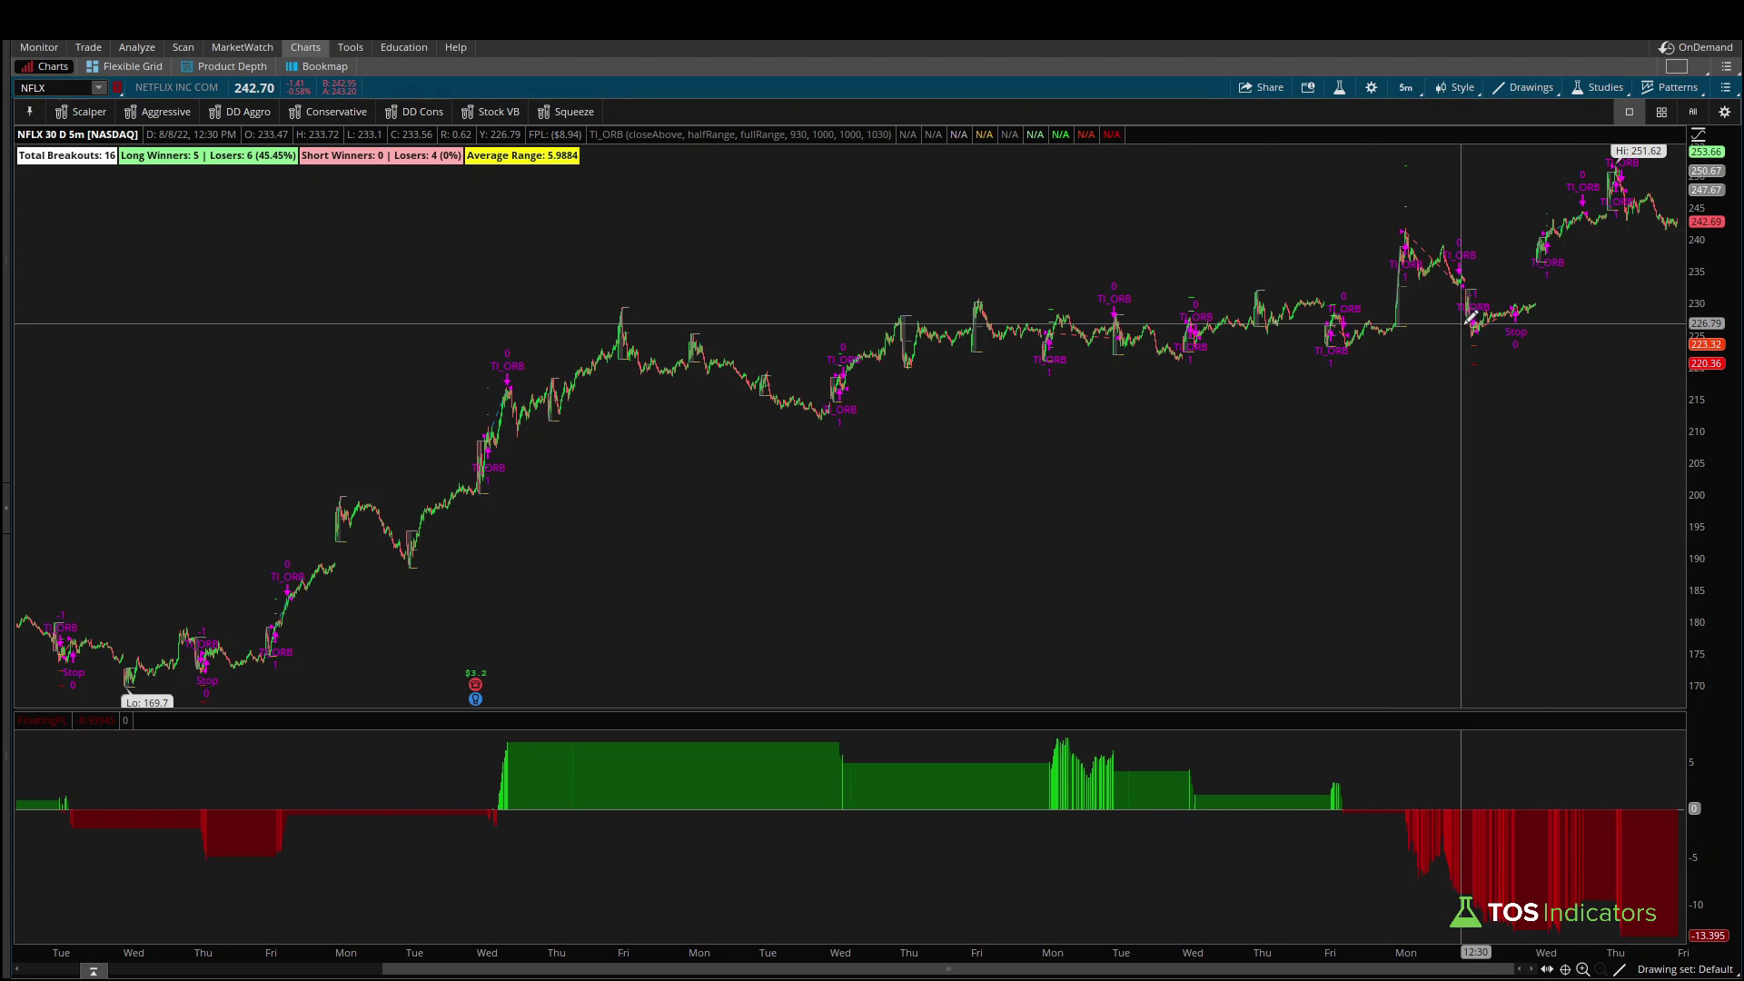
- Zoom into the Thursday–Friday candles and arrow the breakout high and the drop after it
left_click_drag(1470, 318, 864, 433)
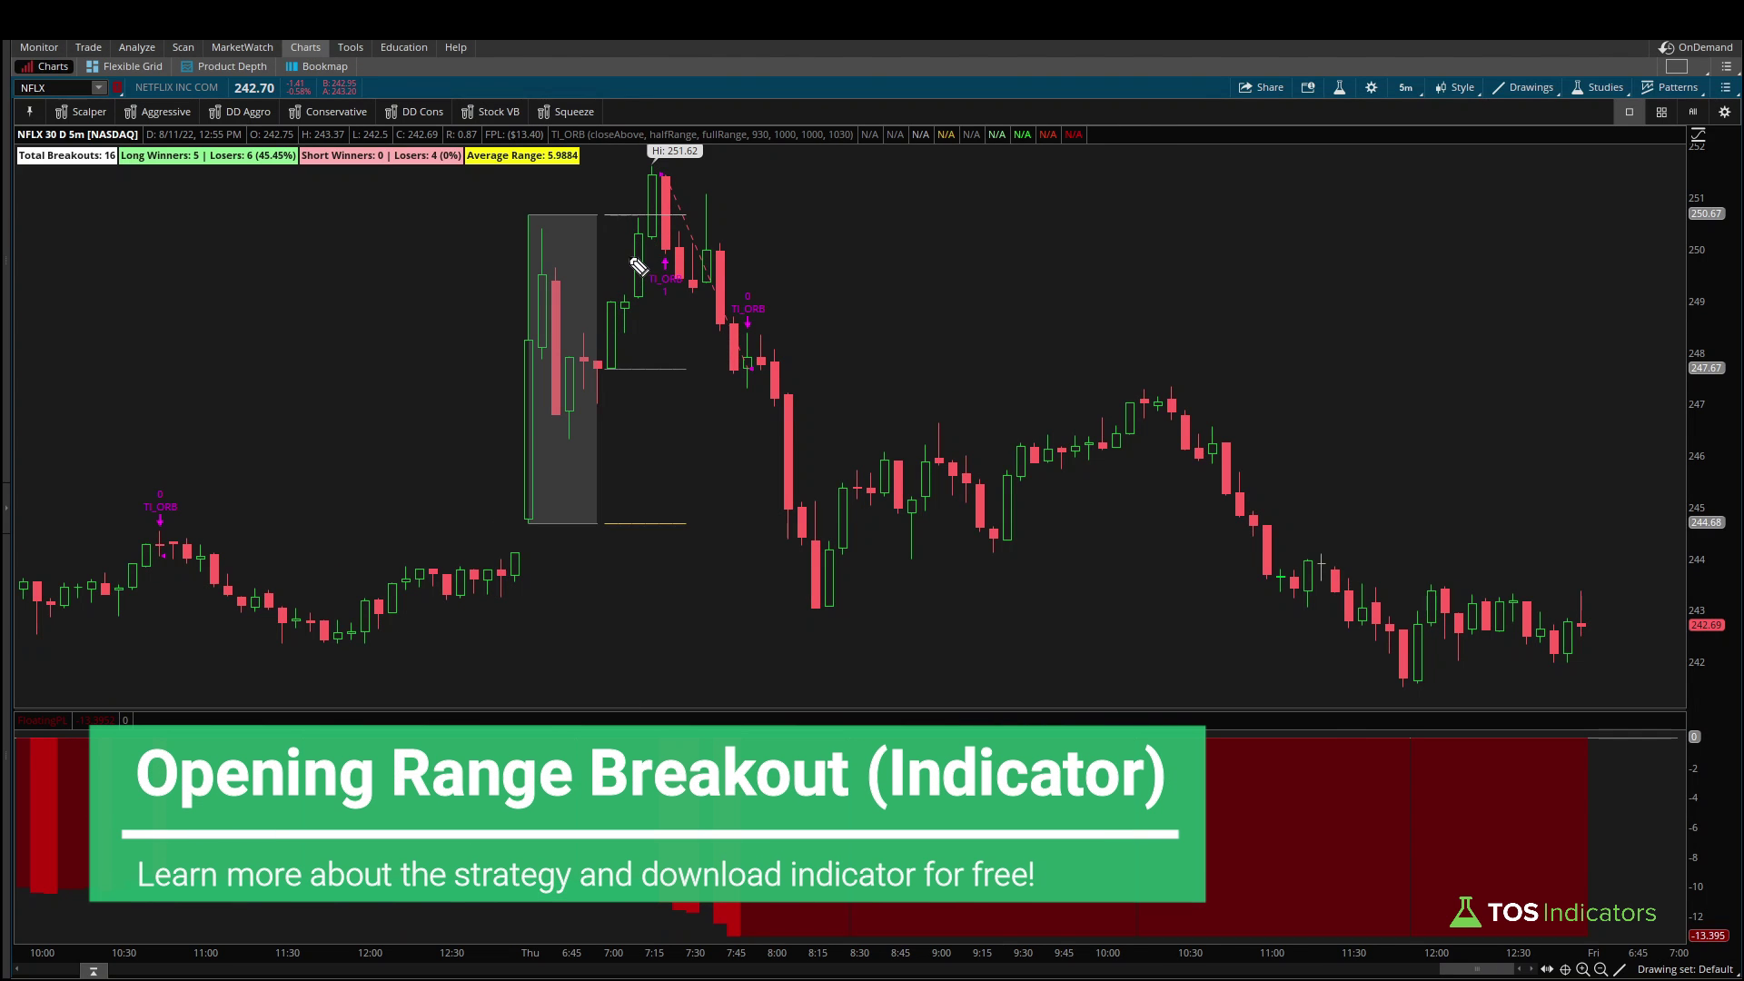
left_click_drag(621, 278, 658, 209)
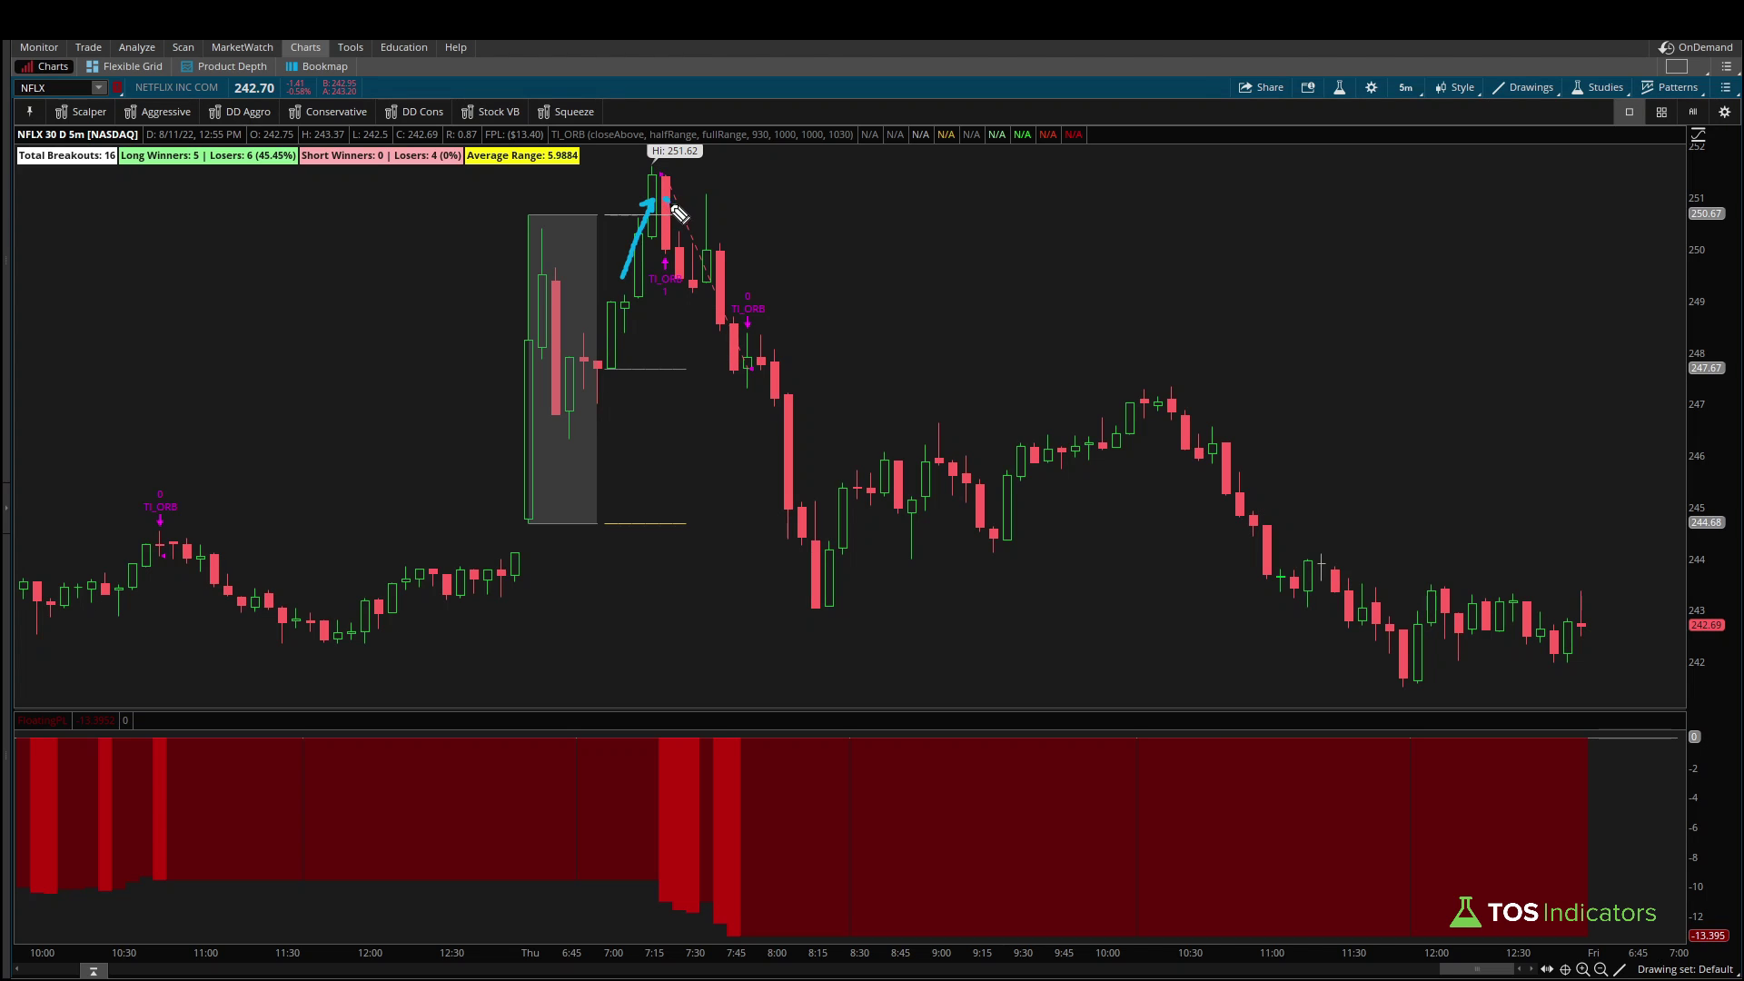
left_click_drag(672, 206, 733, 370)
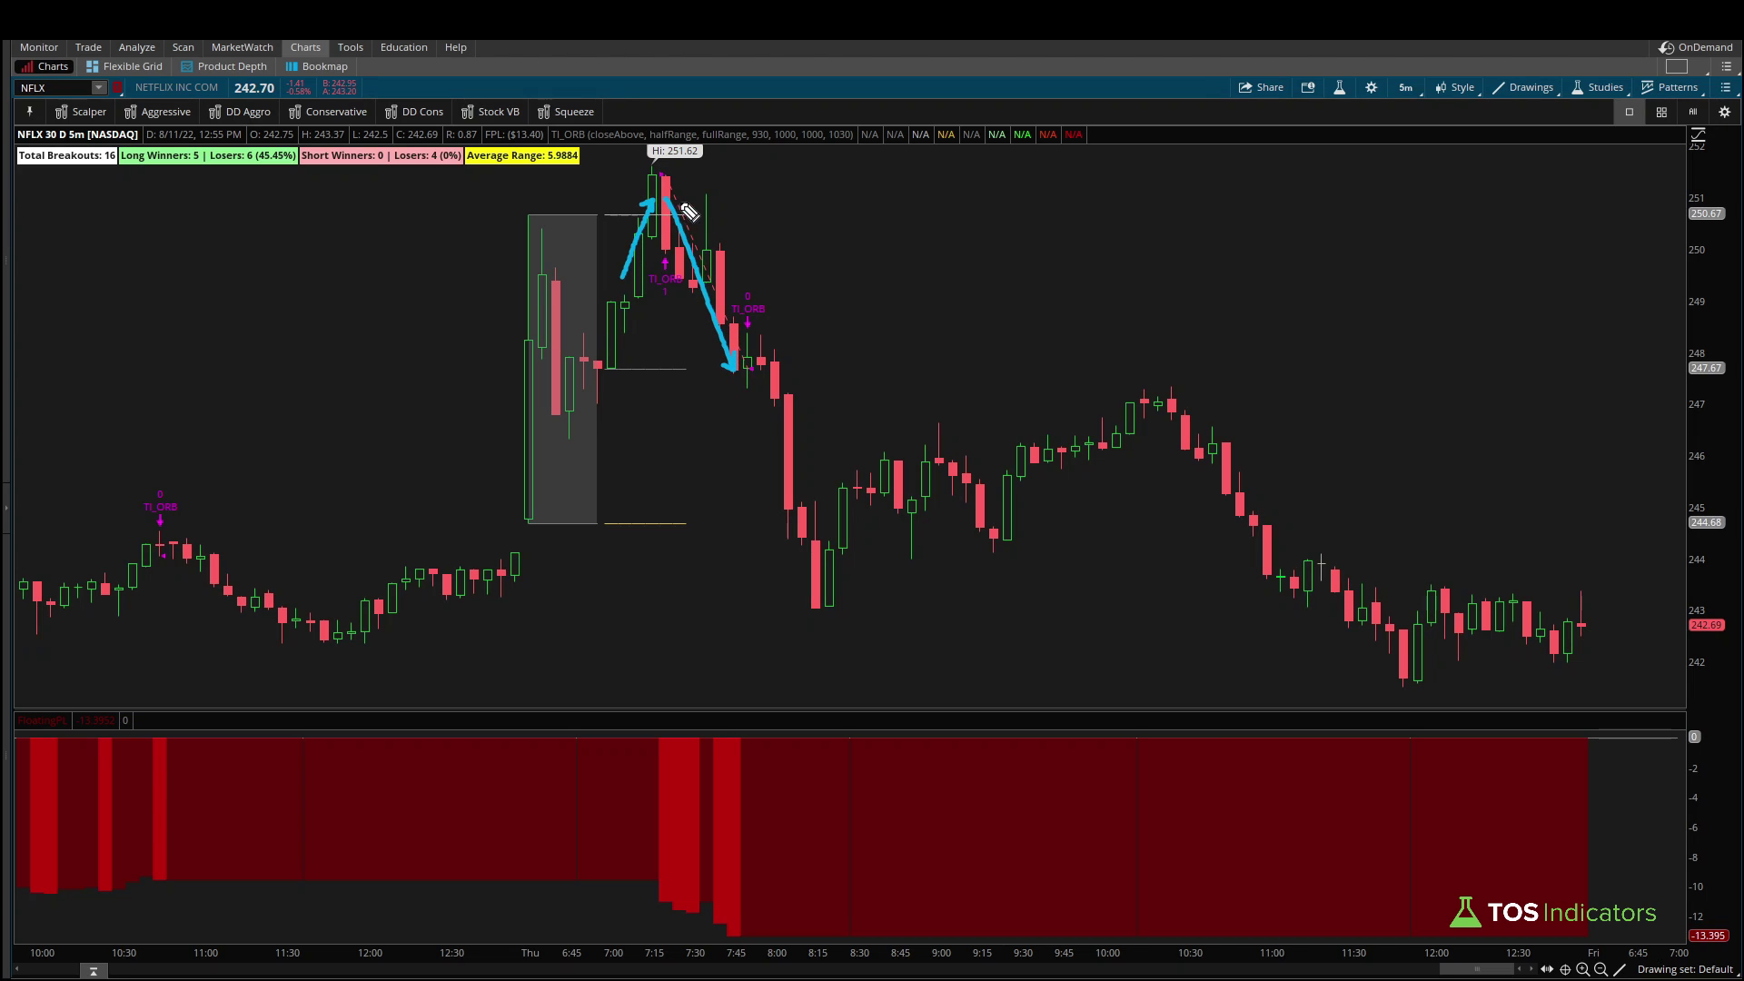
mouse_move(696, 216)
left_mouse_down()
mouse_move(699, 168)
mouse_move(772, 146)
mouse_move(774, 165)
left_mouse_up()
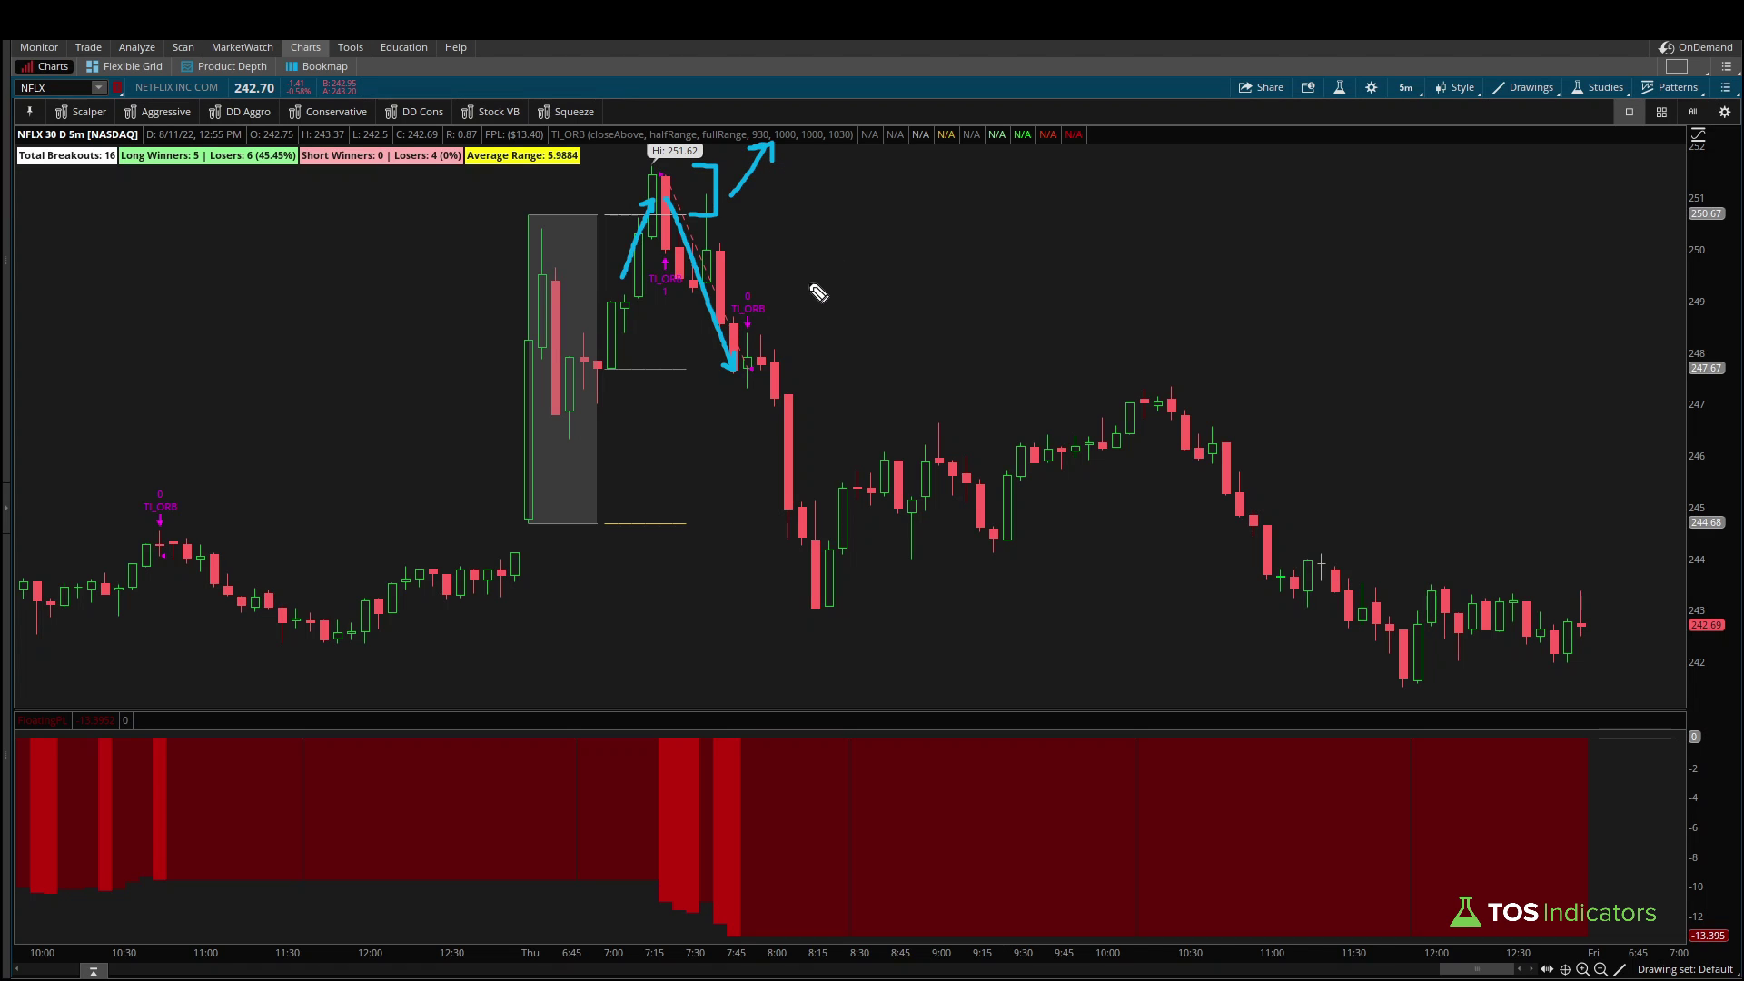
key("Escape")
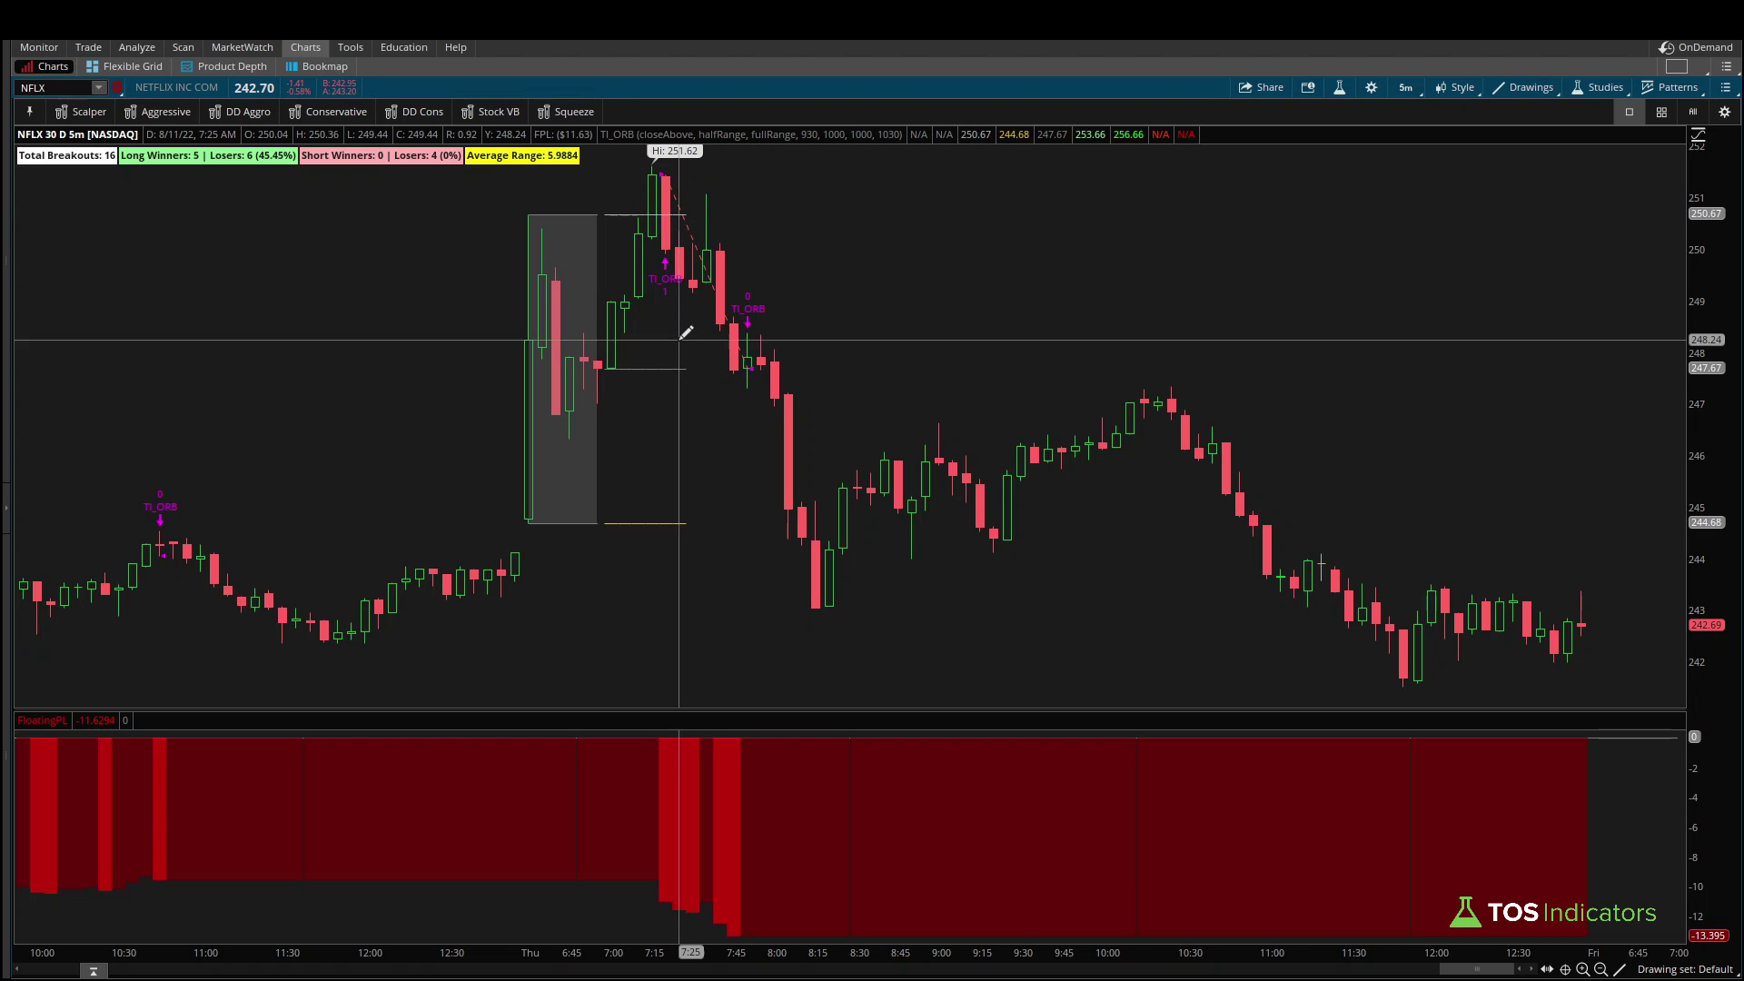
- Circle the opening range box and breakout candles with an arrow, then clear the ink
mouse_move(798, 245)
left_mouse_down()
mouse_move(779, 215)
mouse_move(506, 210)
mouse_move(482, 357)
mouse_move(828, 271)
mouse_move(801, 216)
left_mouse_up()
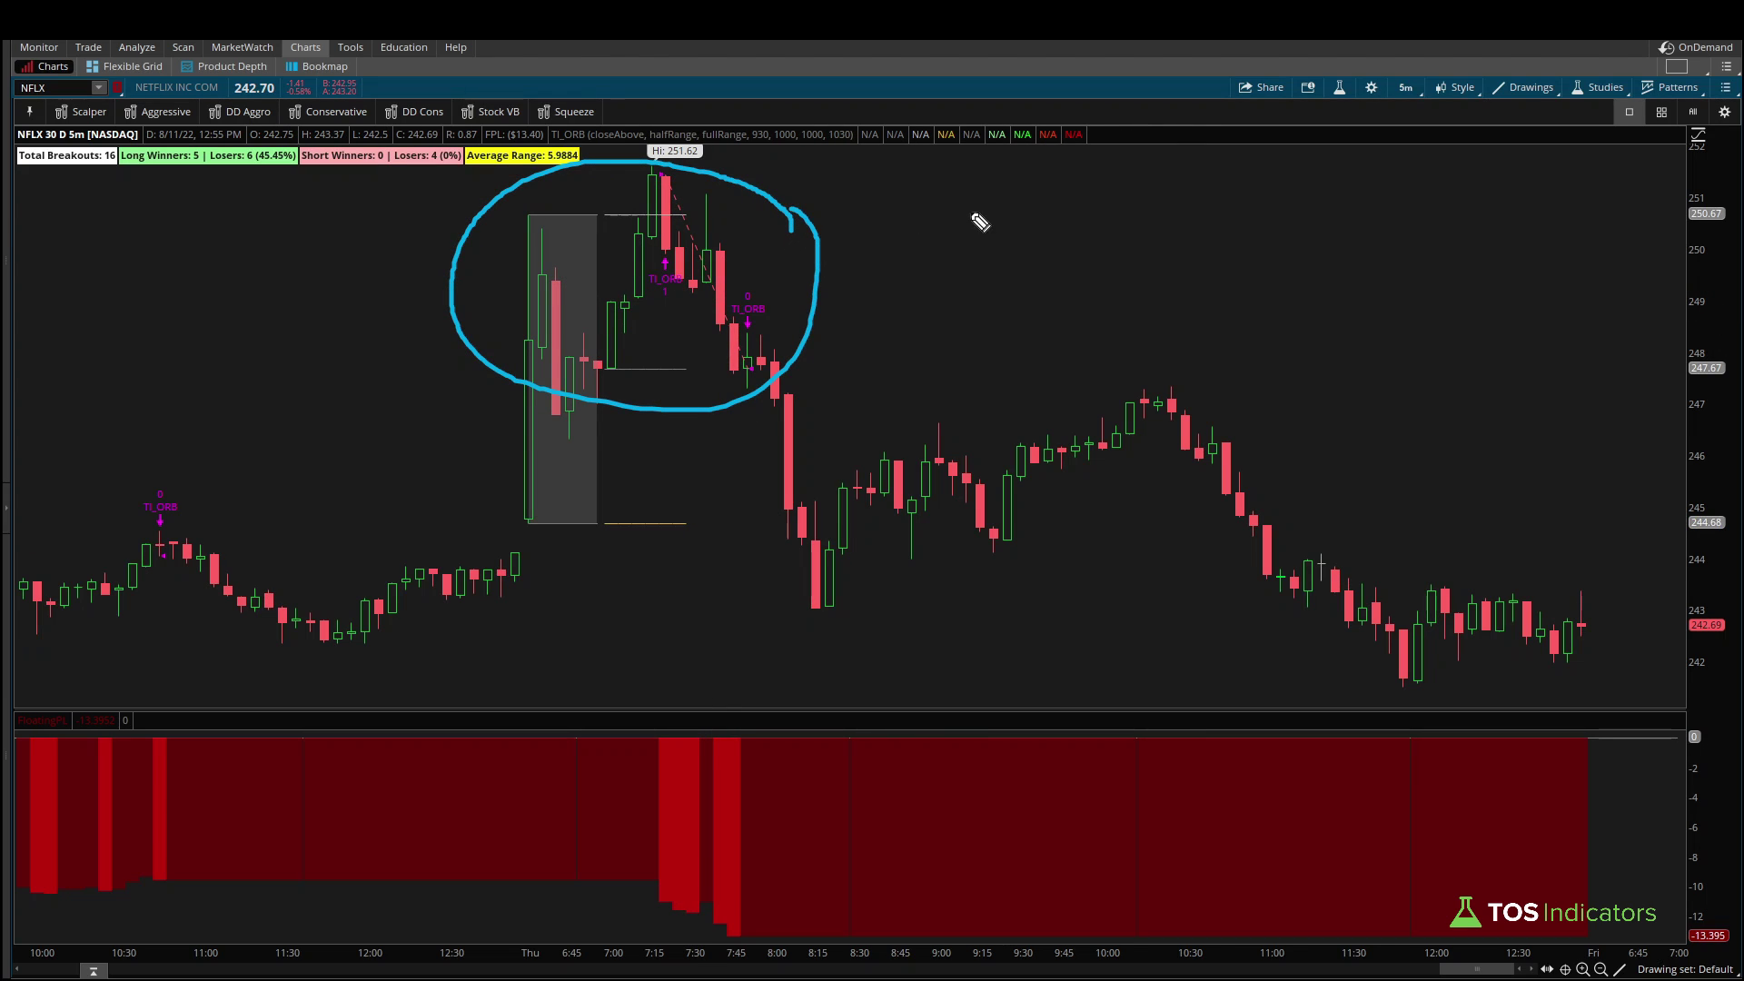
mouse_move(973, 221)
left_mouse_down()
mouse_move(879, 234)
mouse_move(892, 246)
left_mouse_up()
key("Escape")
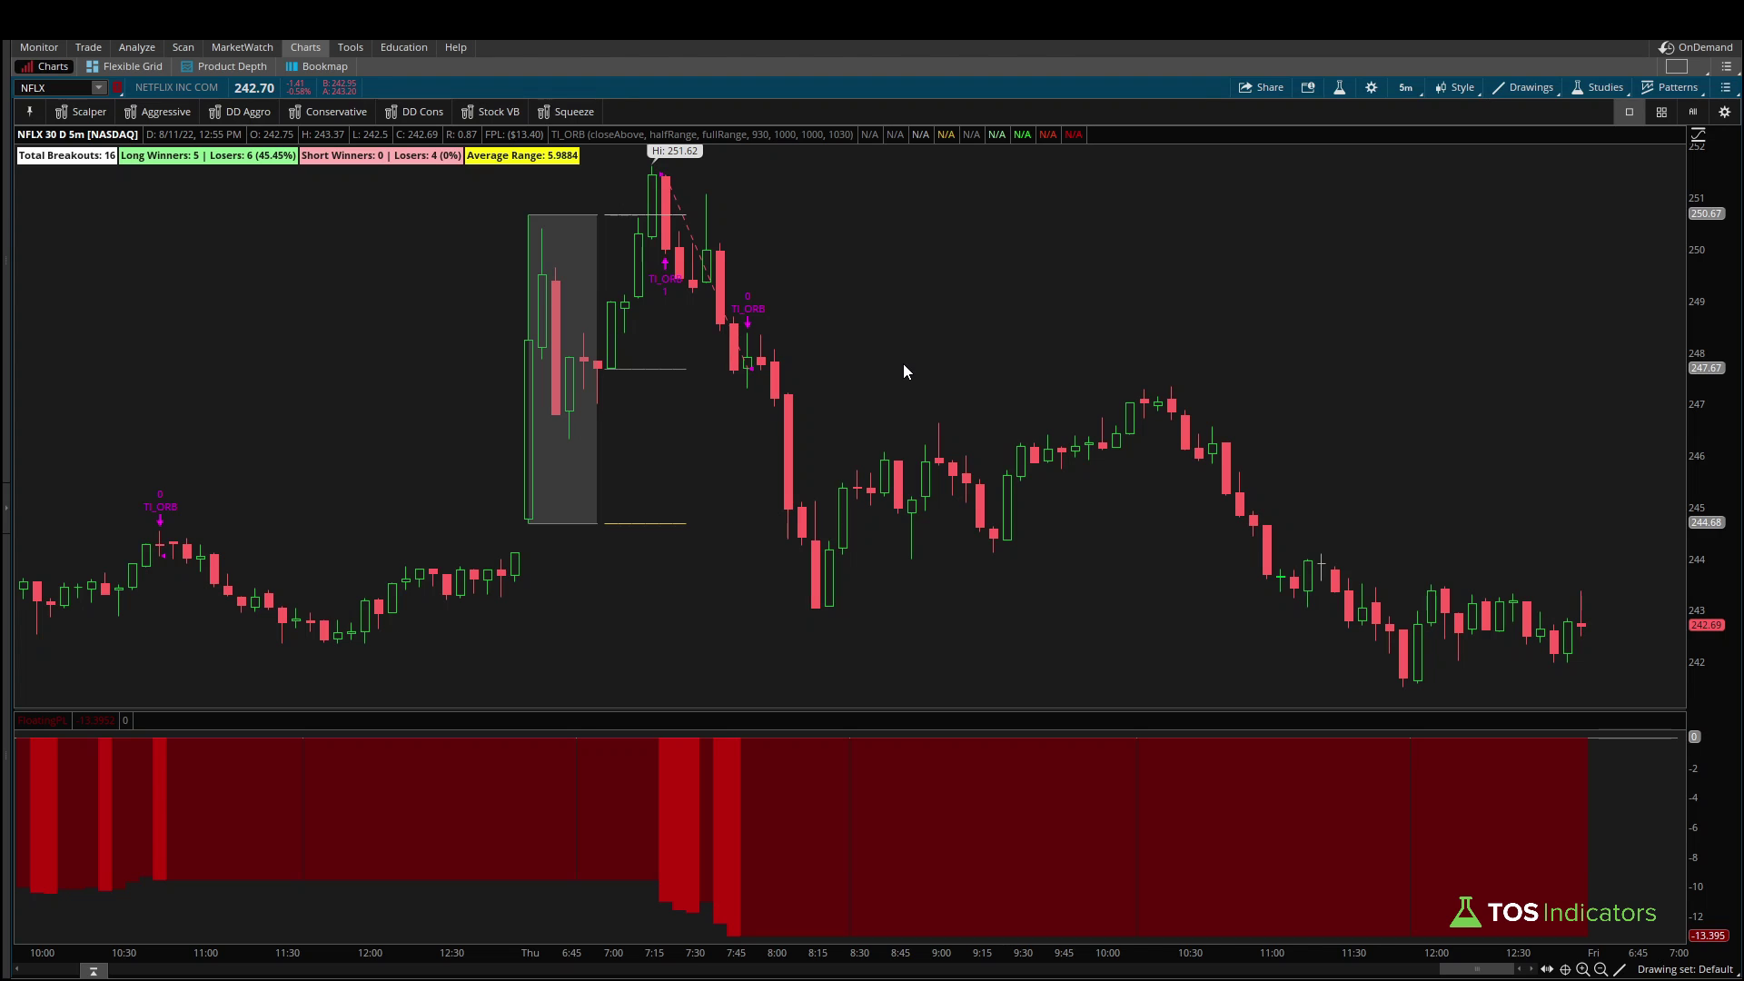
- Change the TI_ORB strategy's target type to halfRange and confirm
left_click(1341, 87)
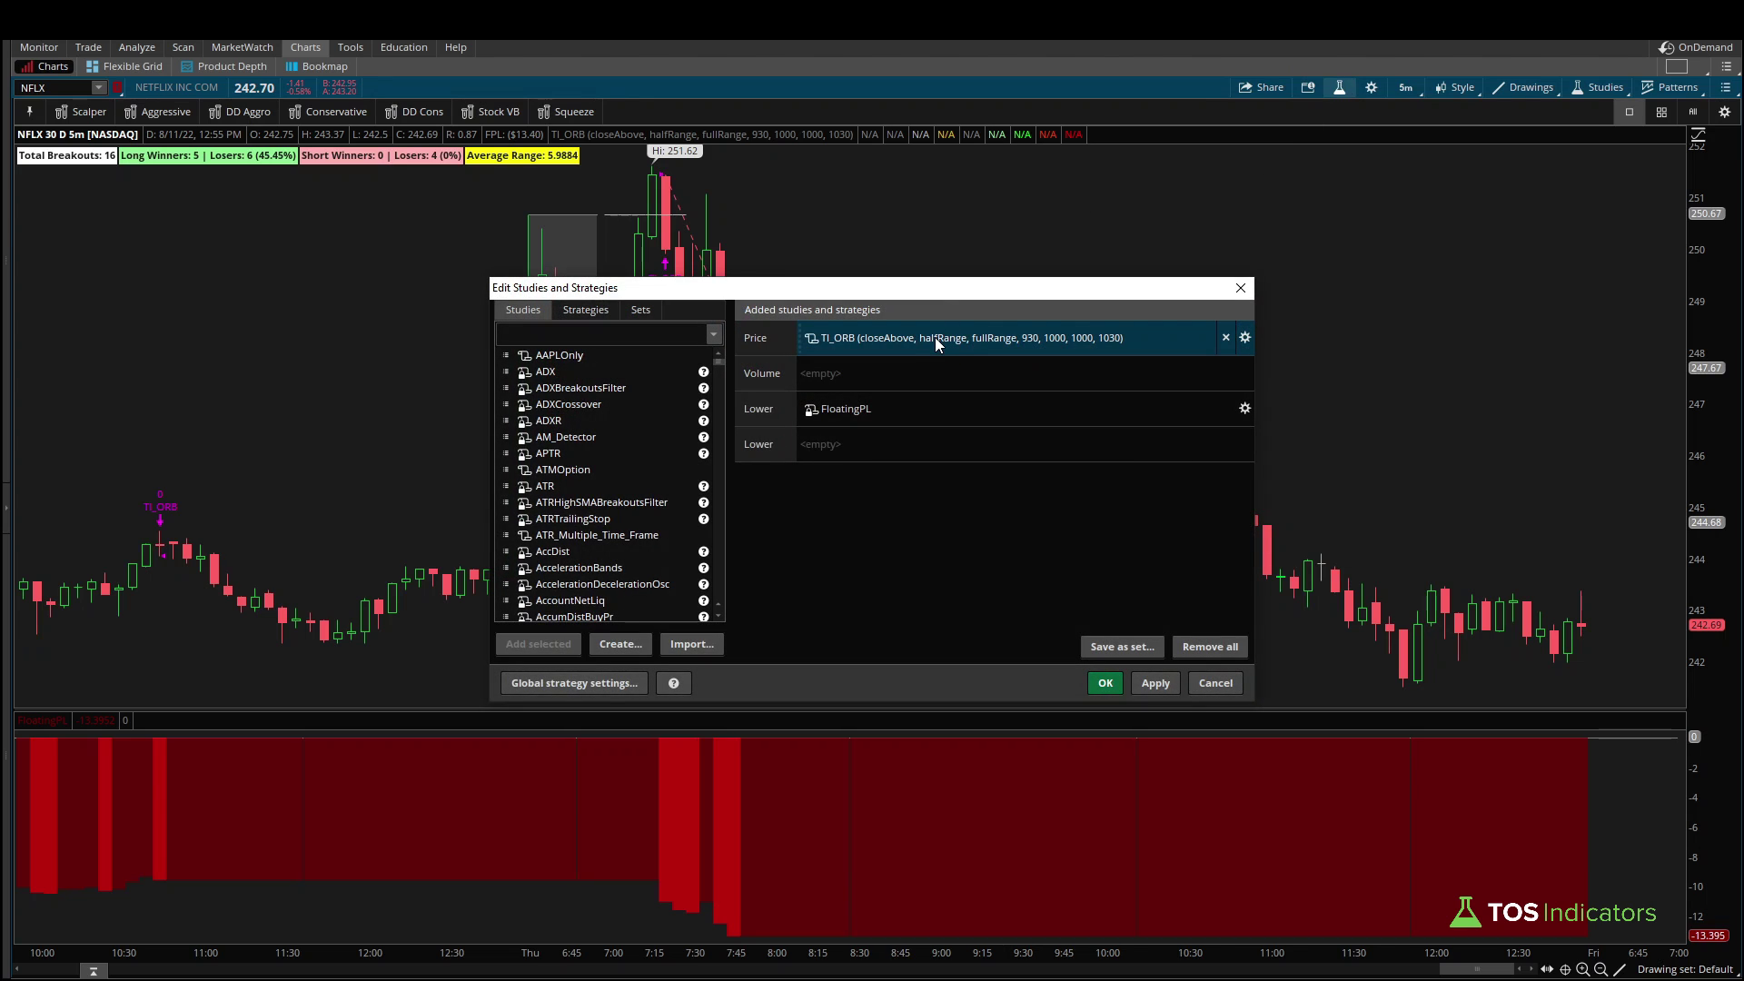
double_click(941, 338)
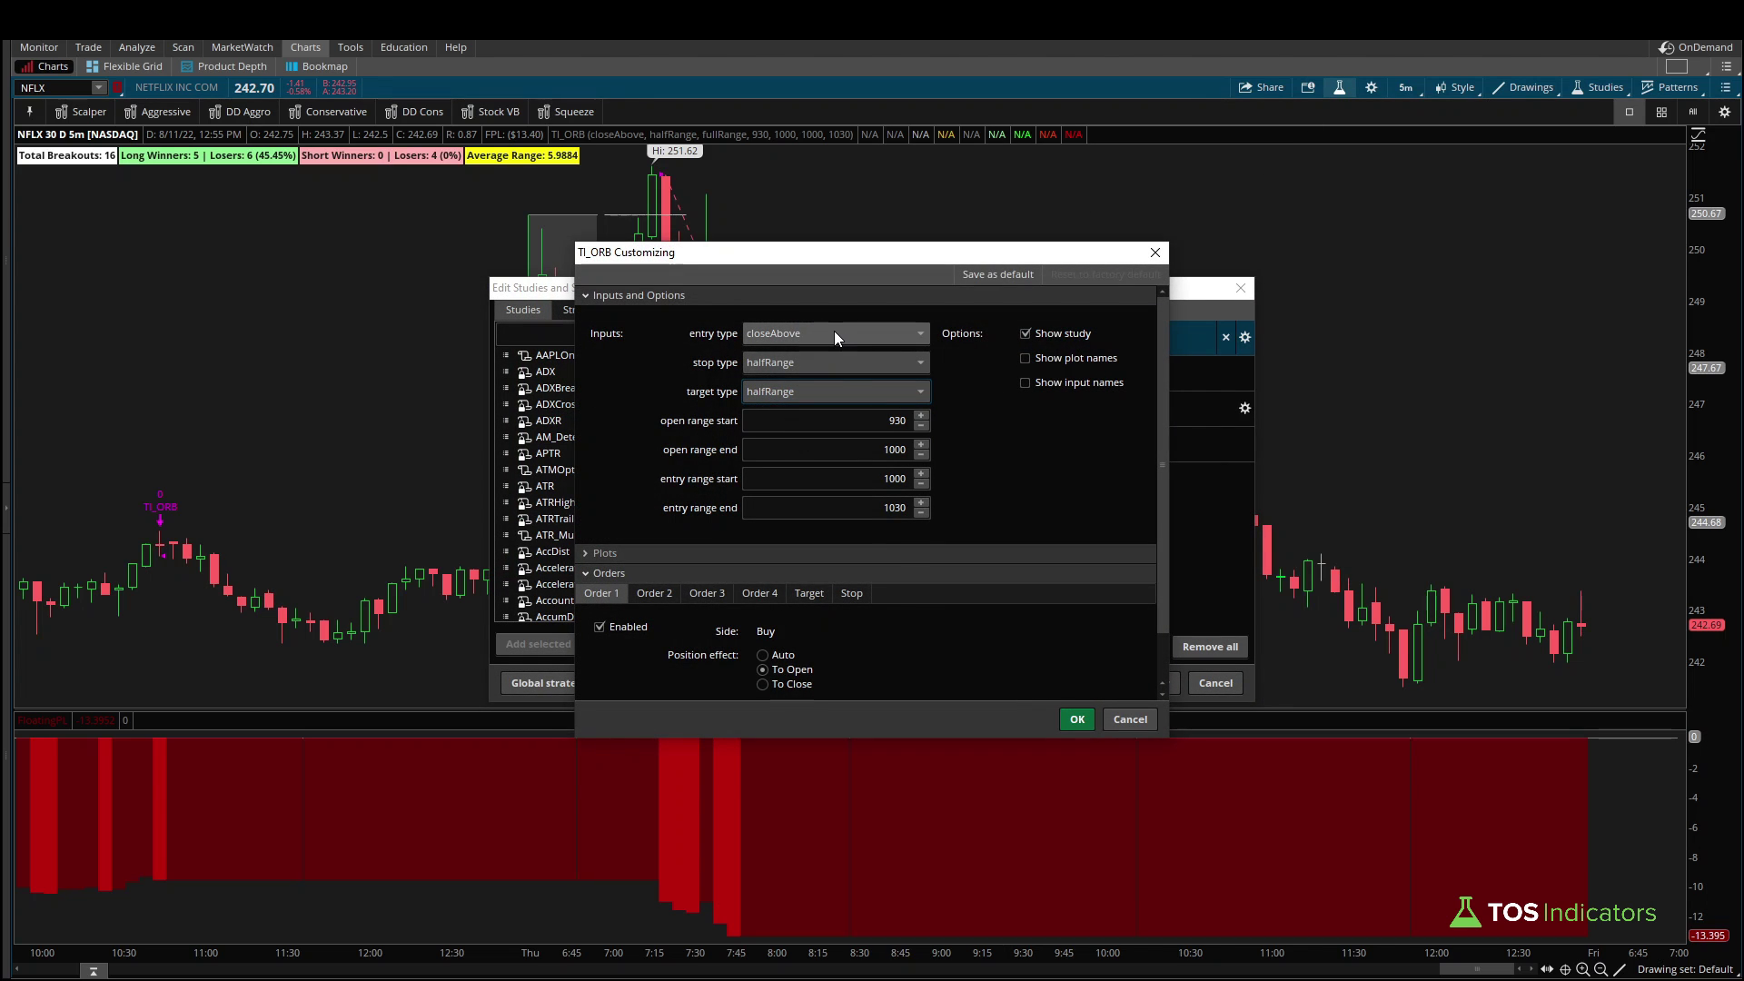
left_click(1077, 719)
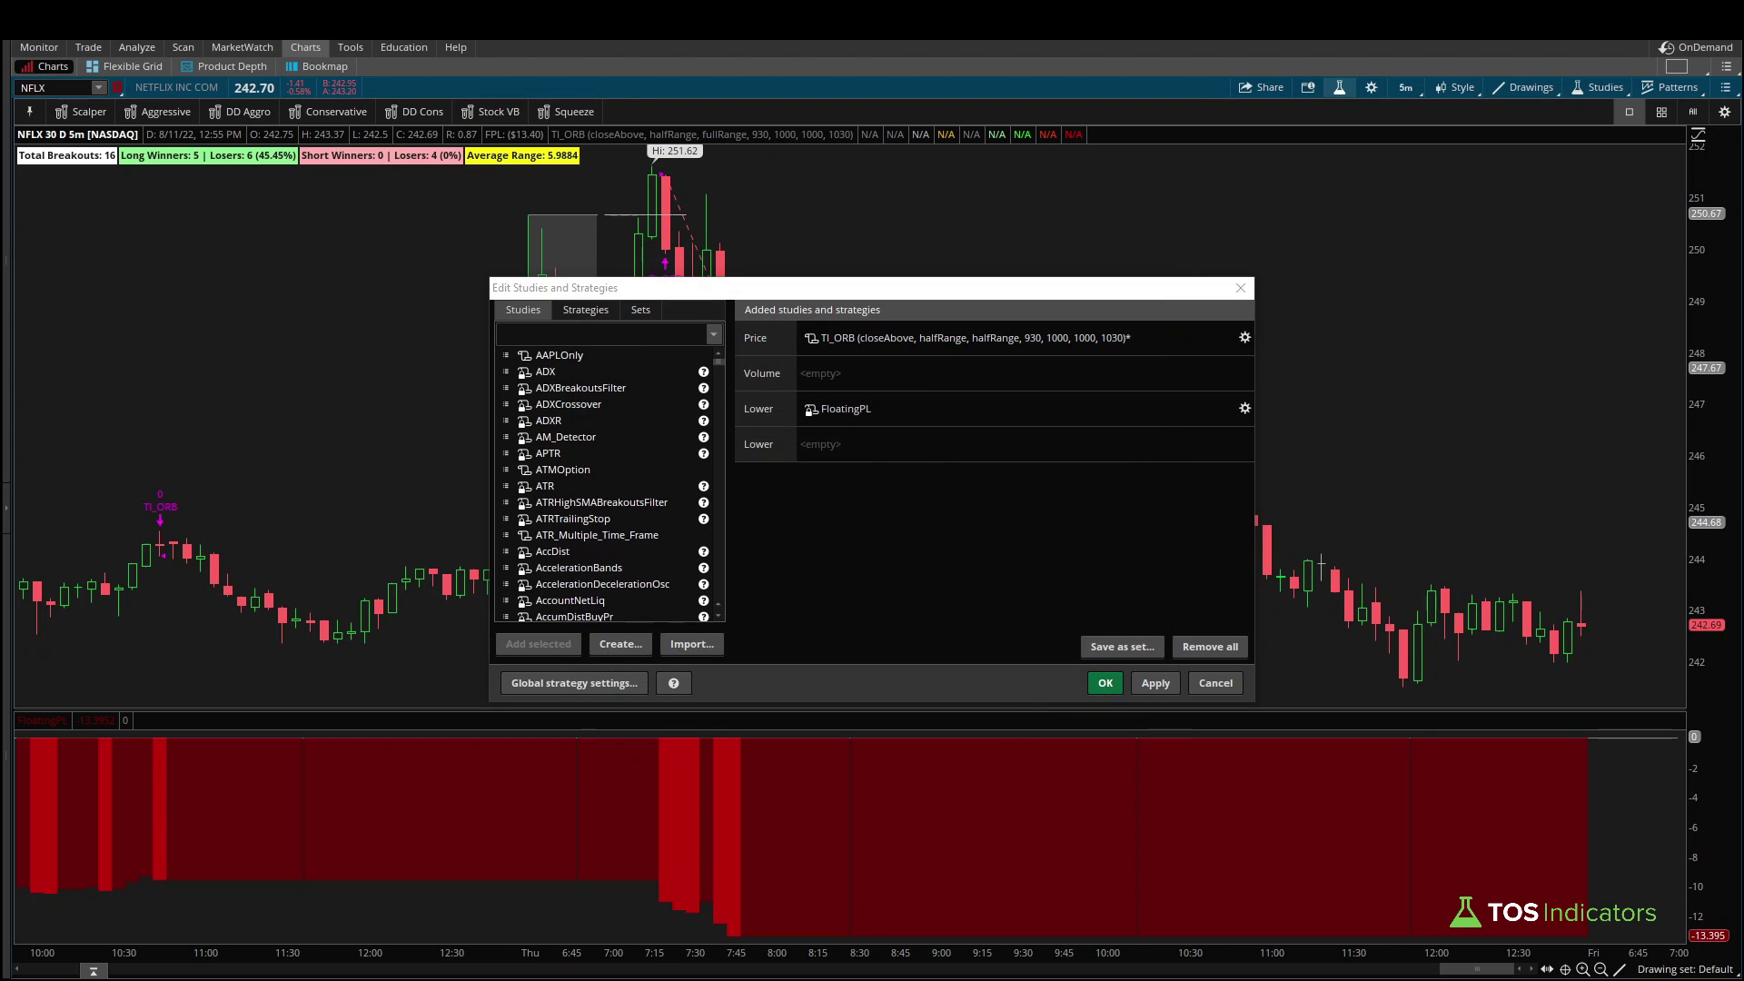
- Show the tosindicators.com backtesters page and circle the Opening Range Breakout card
key("alt+Tab")
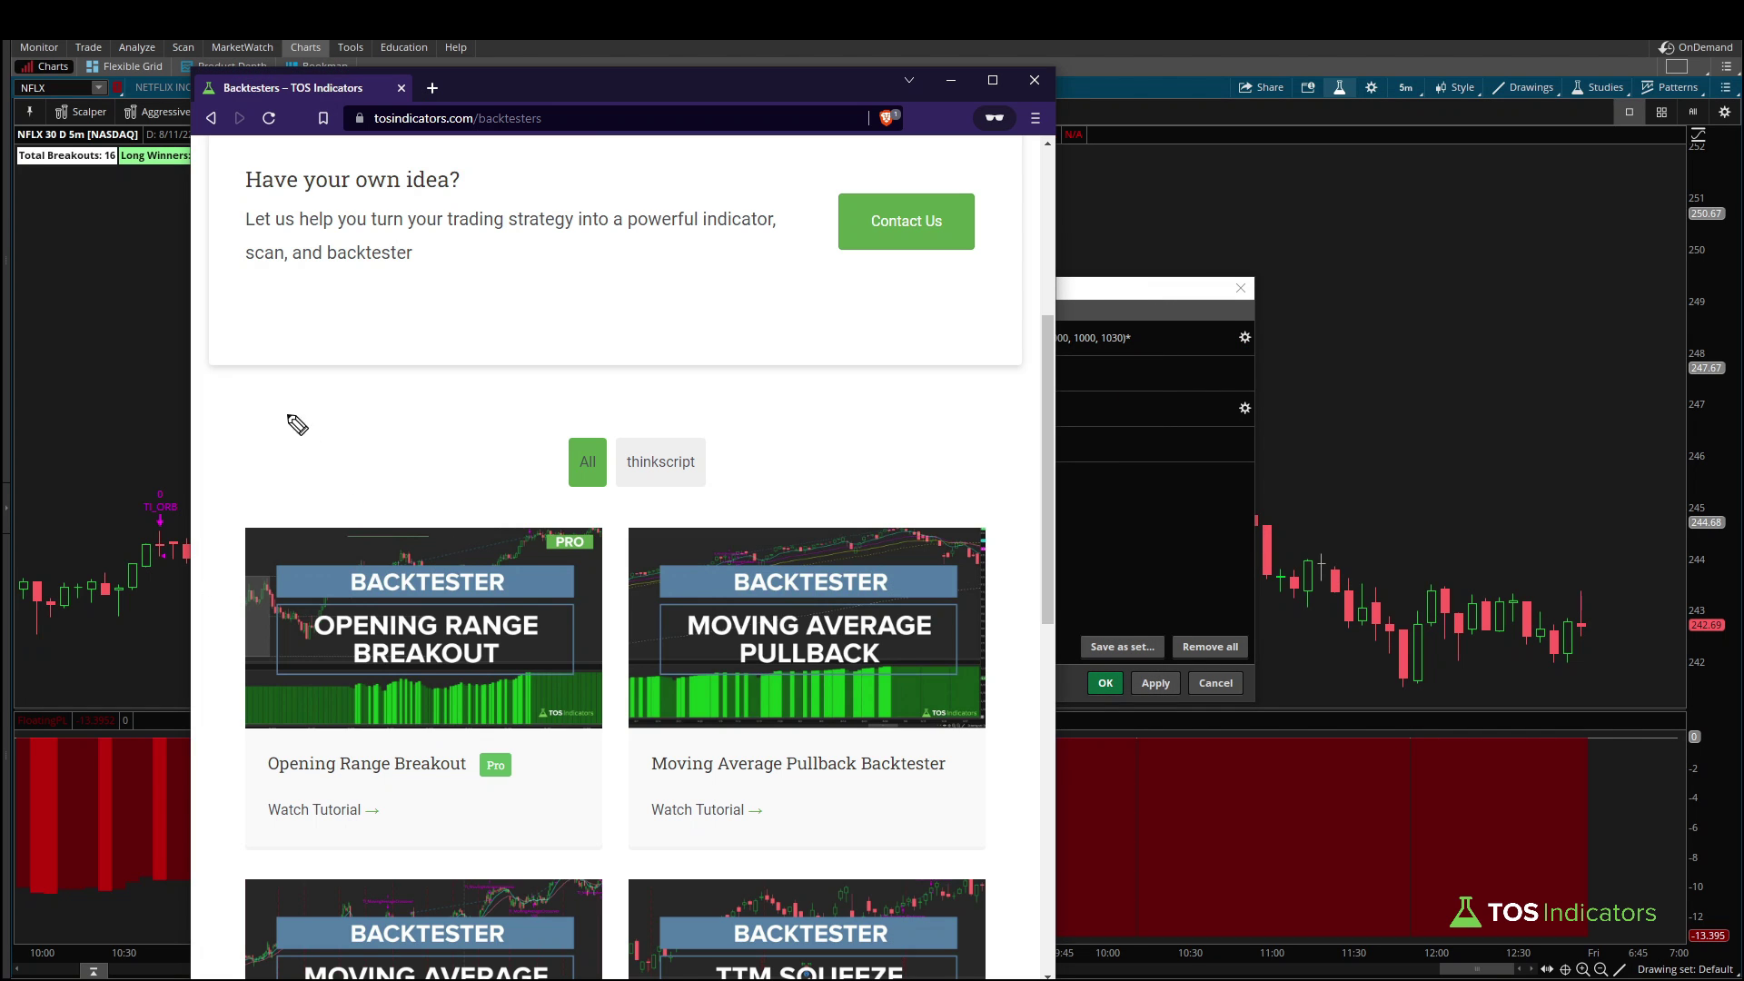
mouse_move(254, 375)
left_mouse_down()
mouse_move(319, 504)
mouse_move(325, 468)
left_mouse_up()
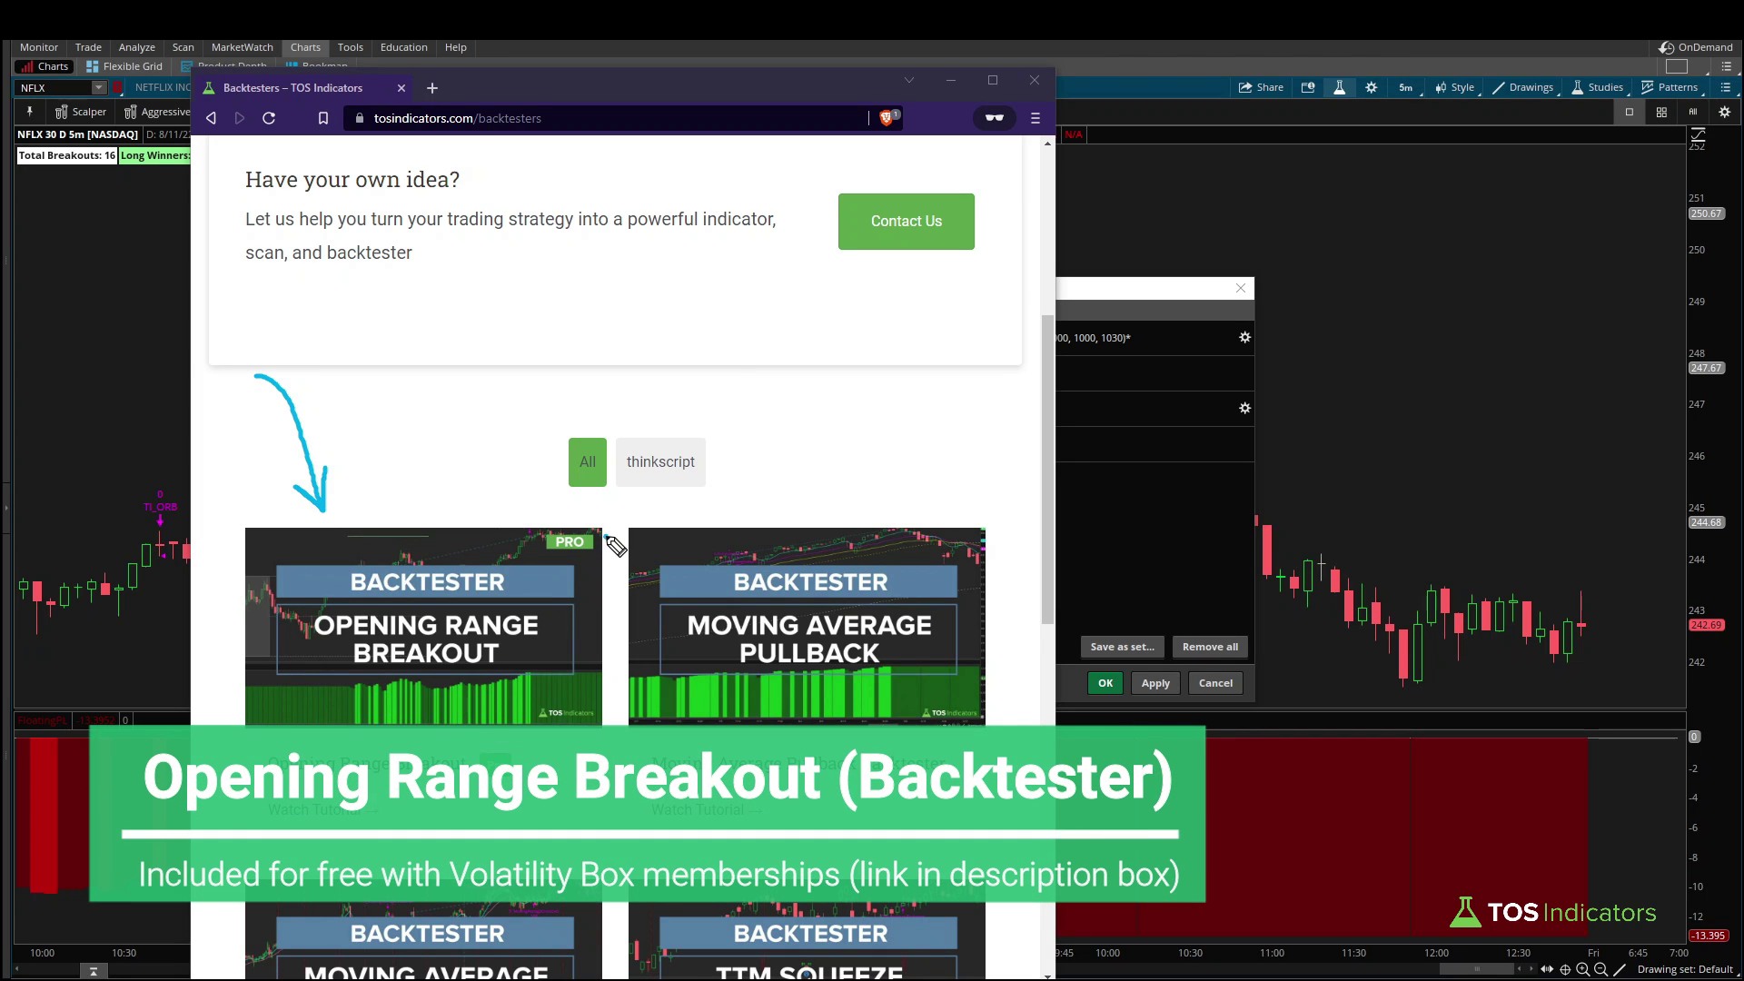
mouse_move(607, 537)
left_mouse_down()
mouse_move(536, 510)
mouse_move(223, 511)
mouse_move(170, 718)
left_mouse_up()
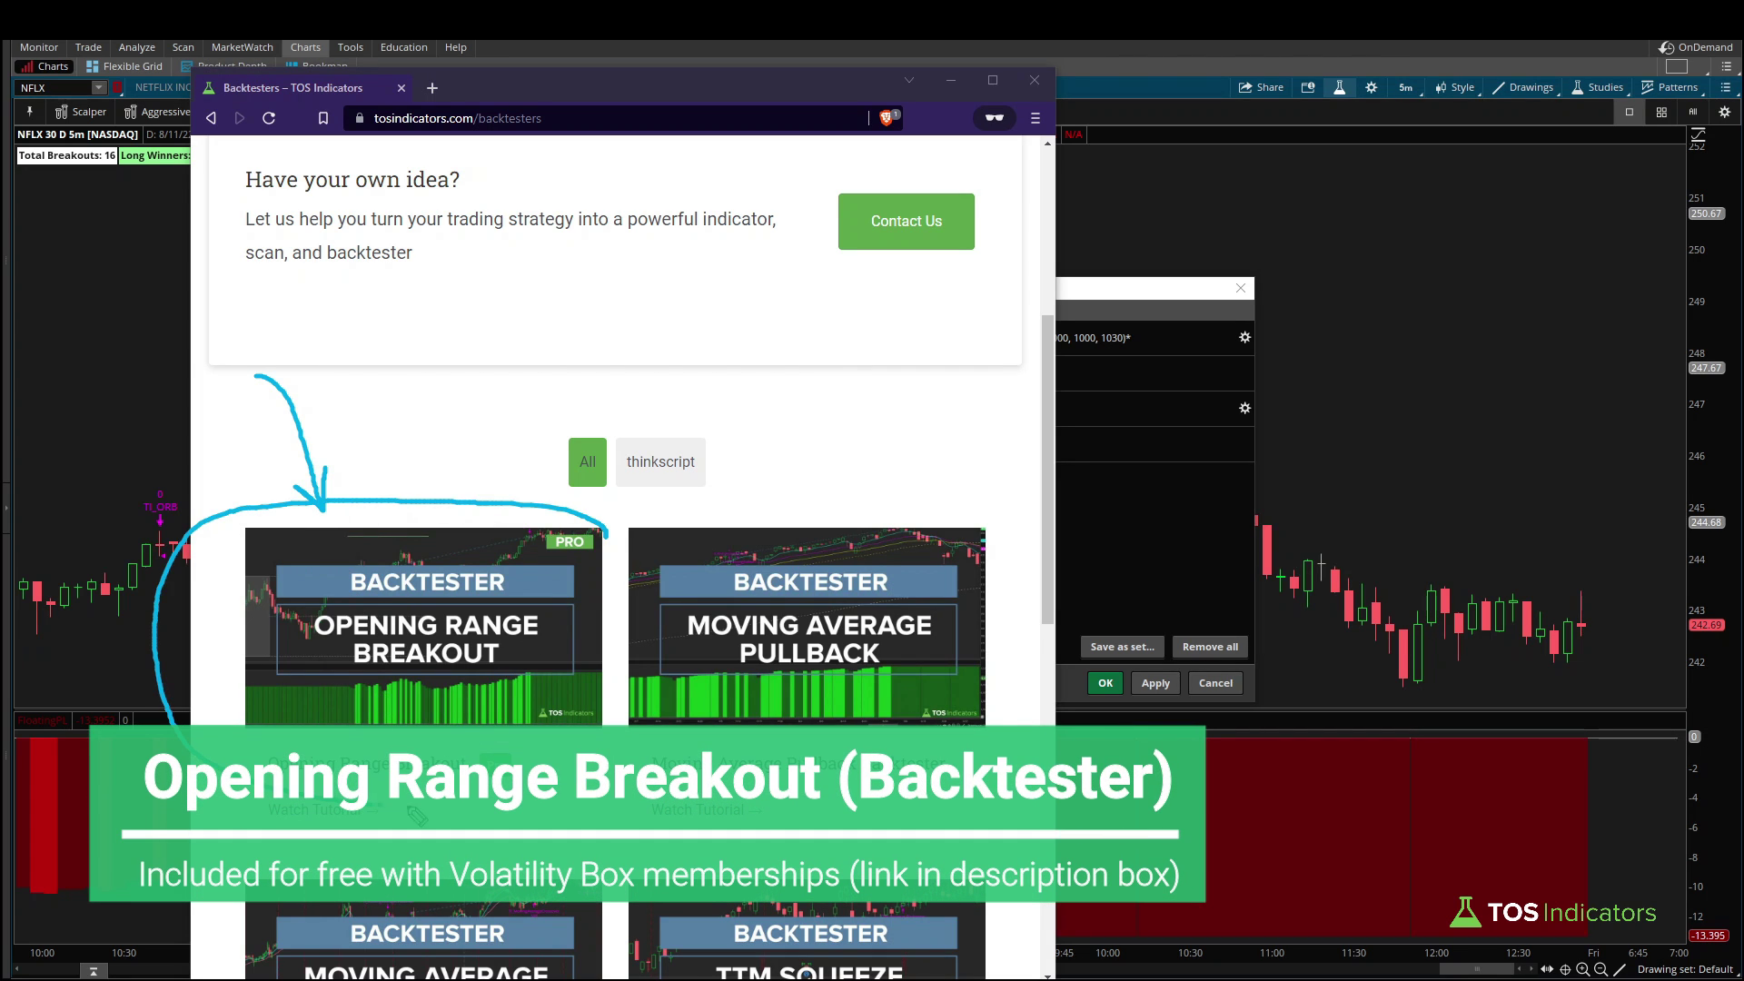
mouse_move(417, 808)
left_mouse_down()
mouse_move(596, 607)
mouse_move(605, 534)
left_mouse_up()
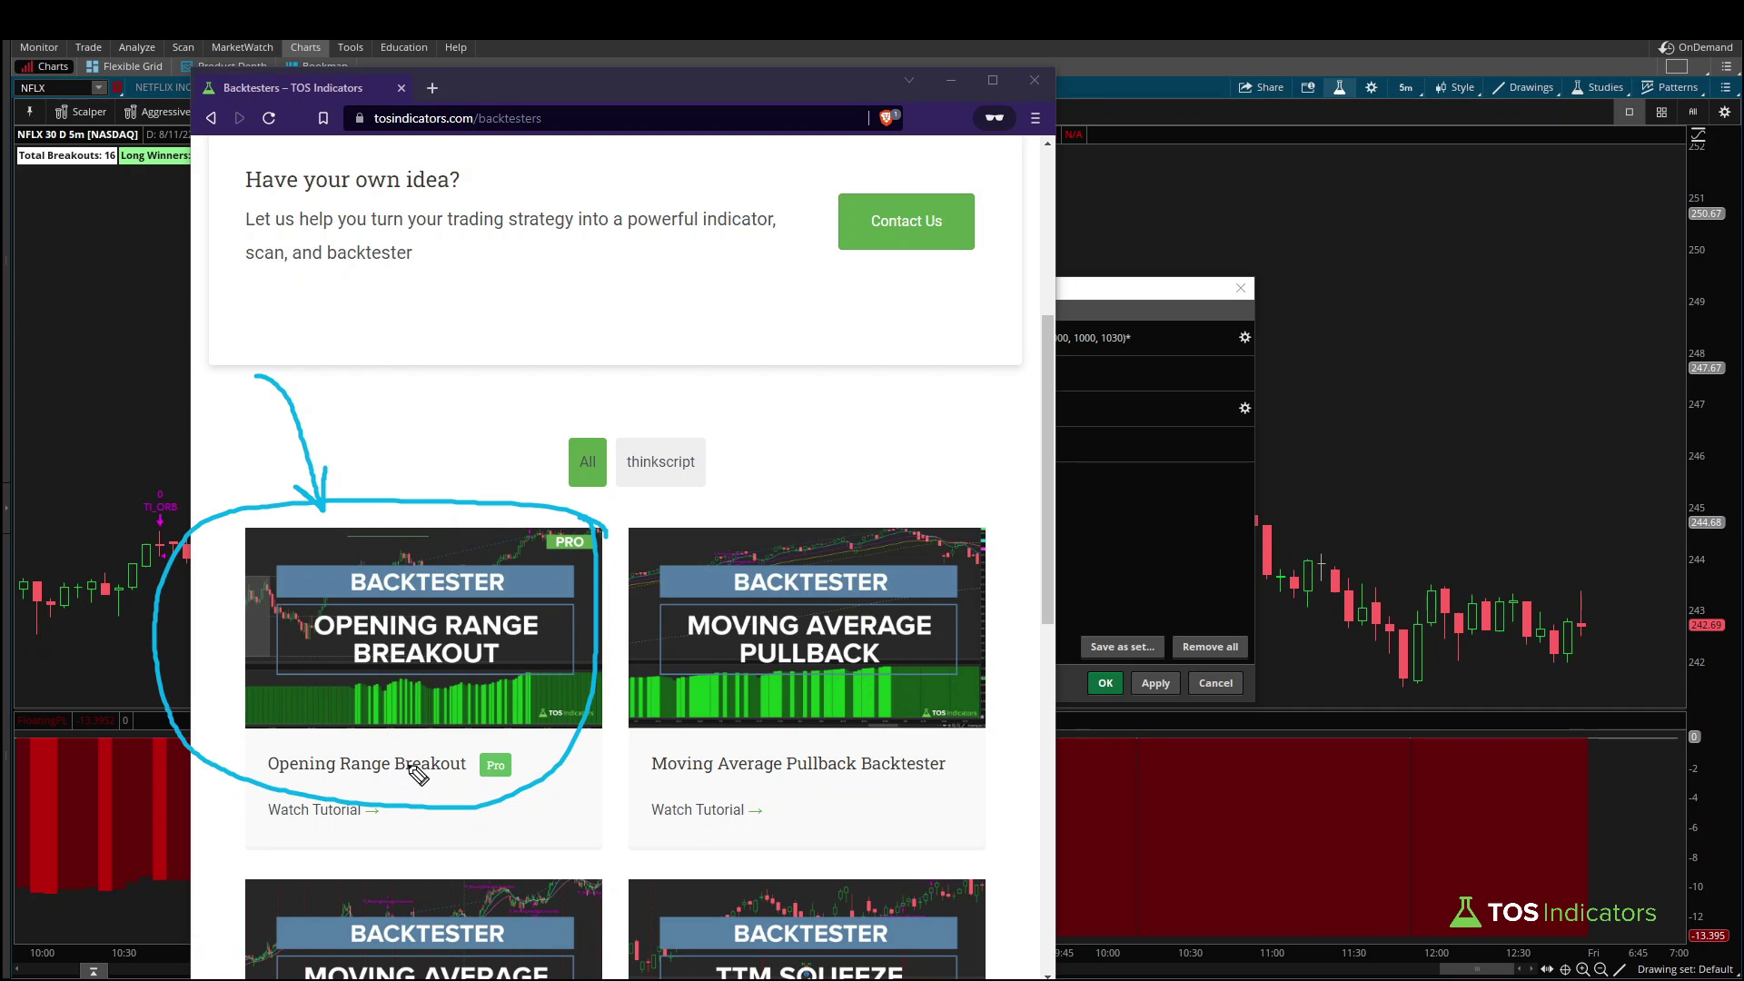
key("Escape")
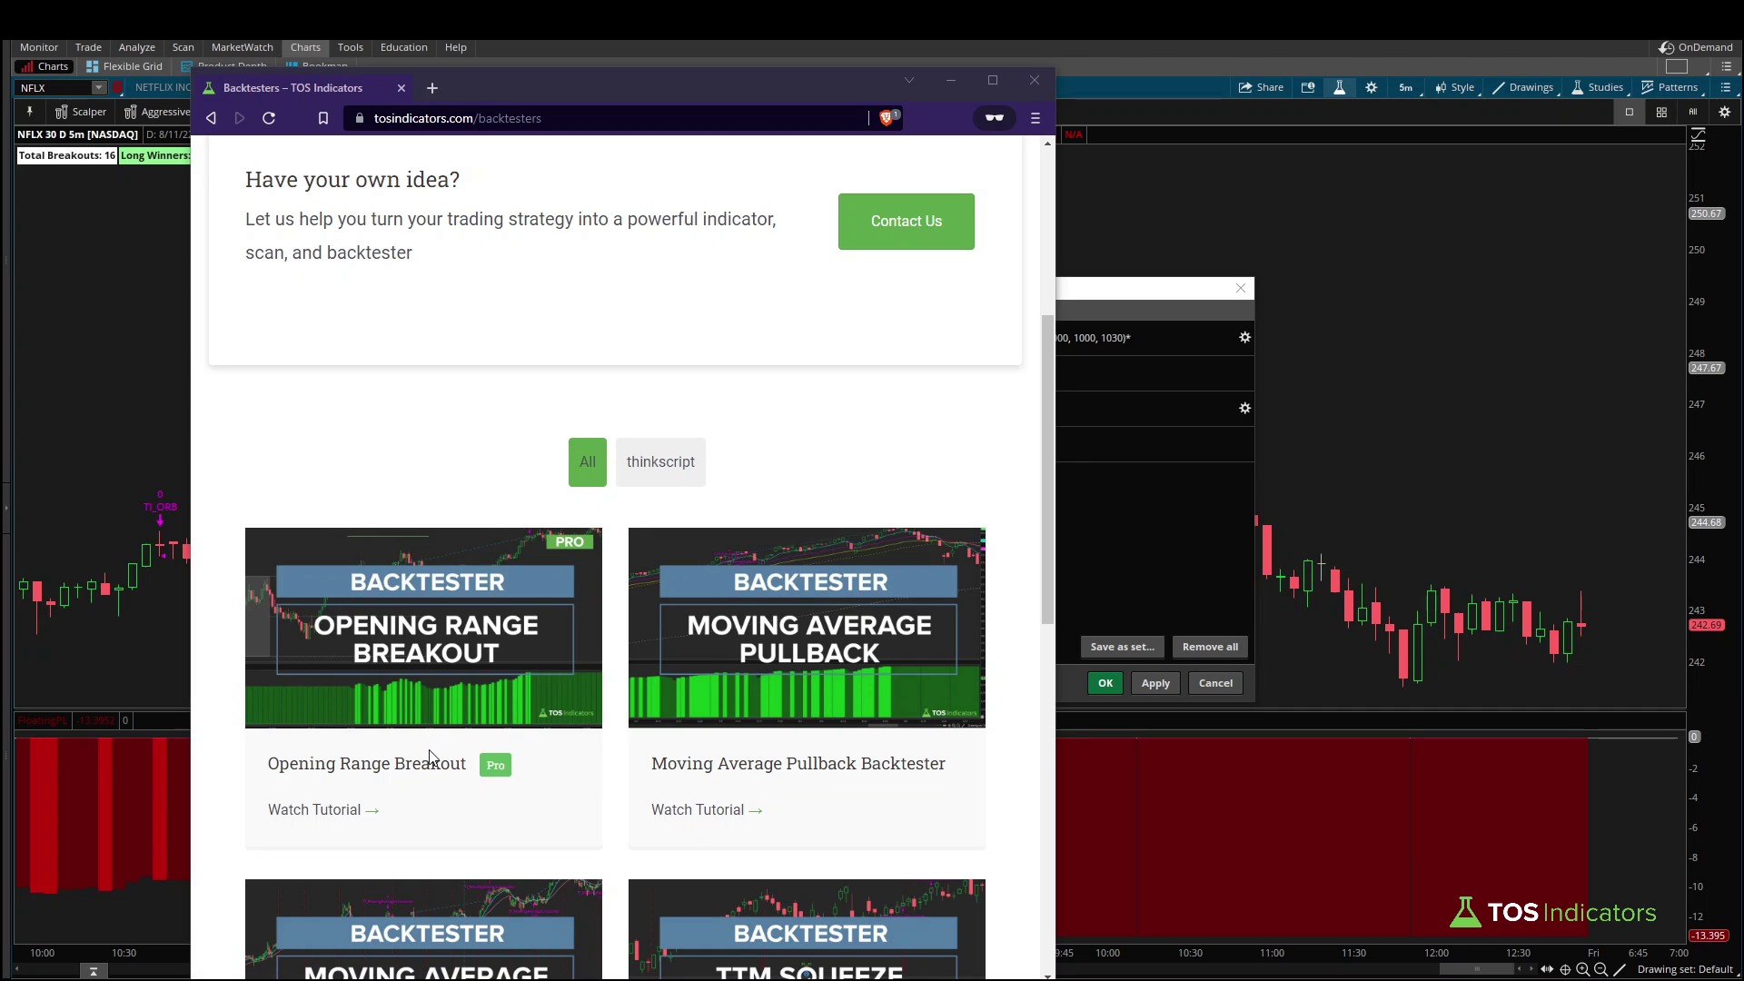
- Review TI_ORB's entry, stop and target type values, then confirm the settings onto the chart
left_click(1115, 563)
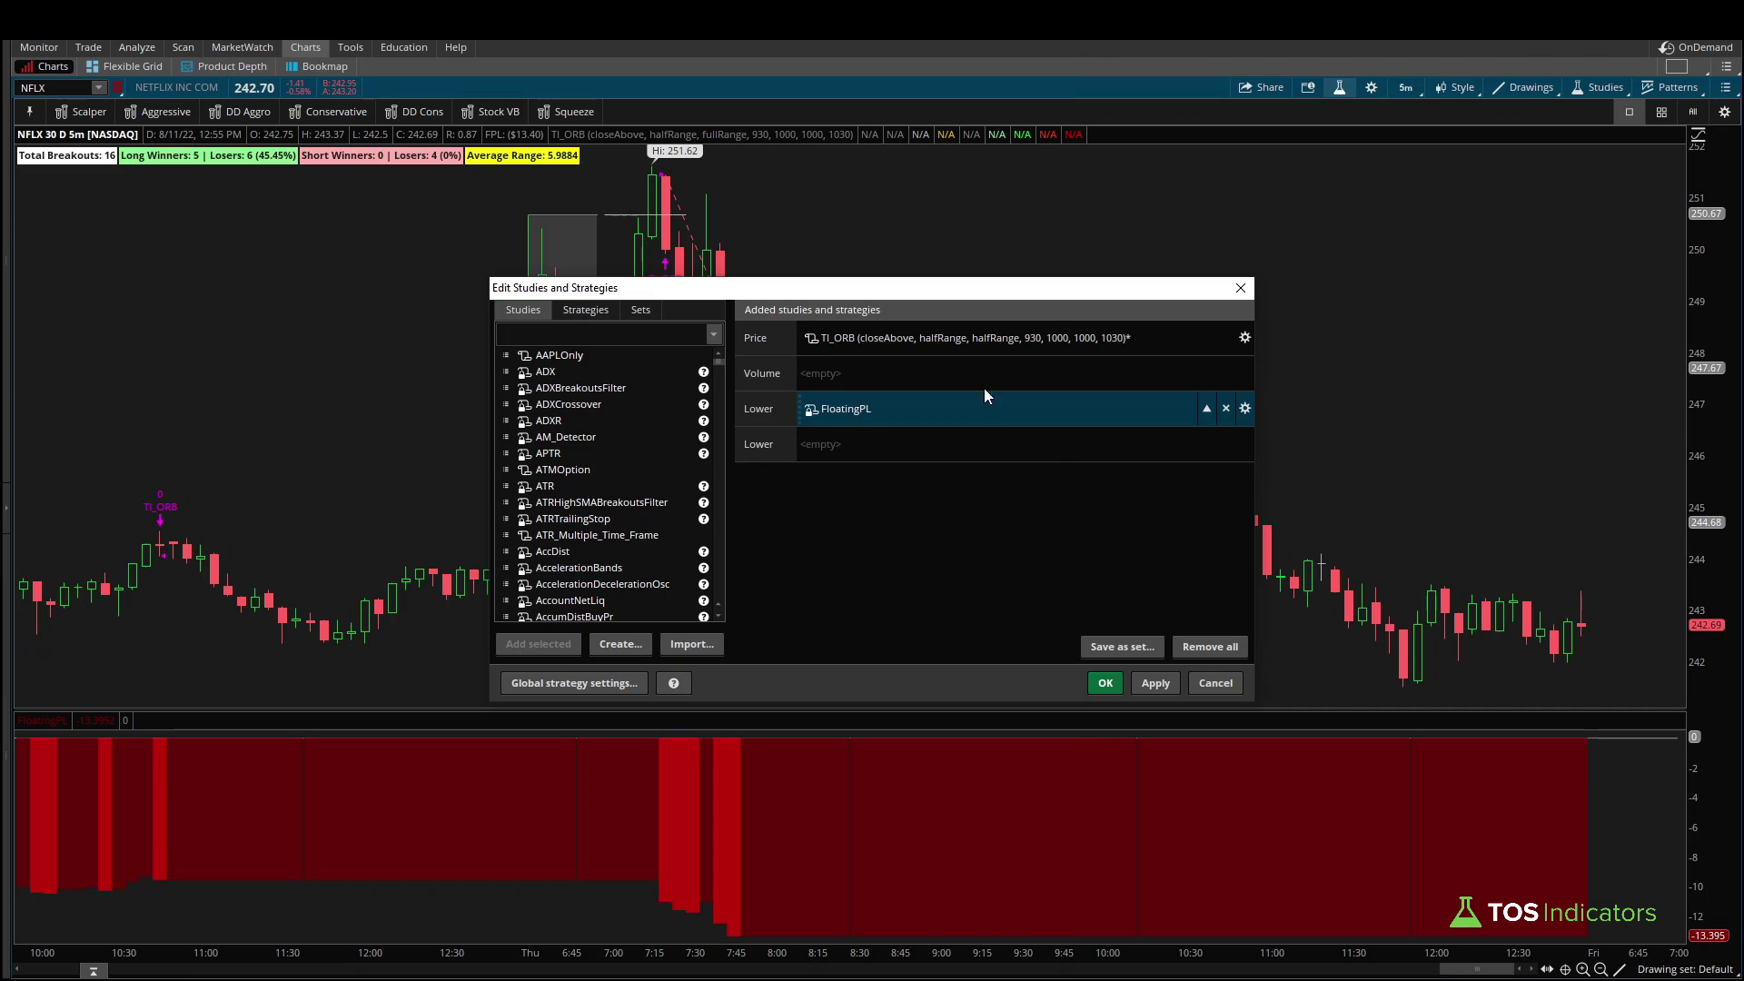
double_click(930, 337)
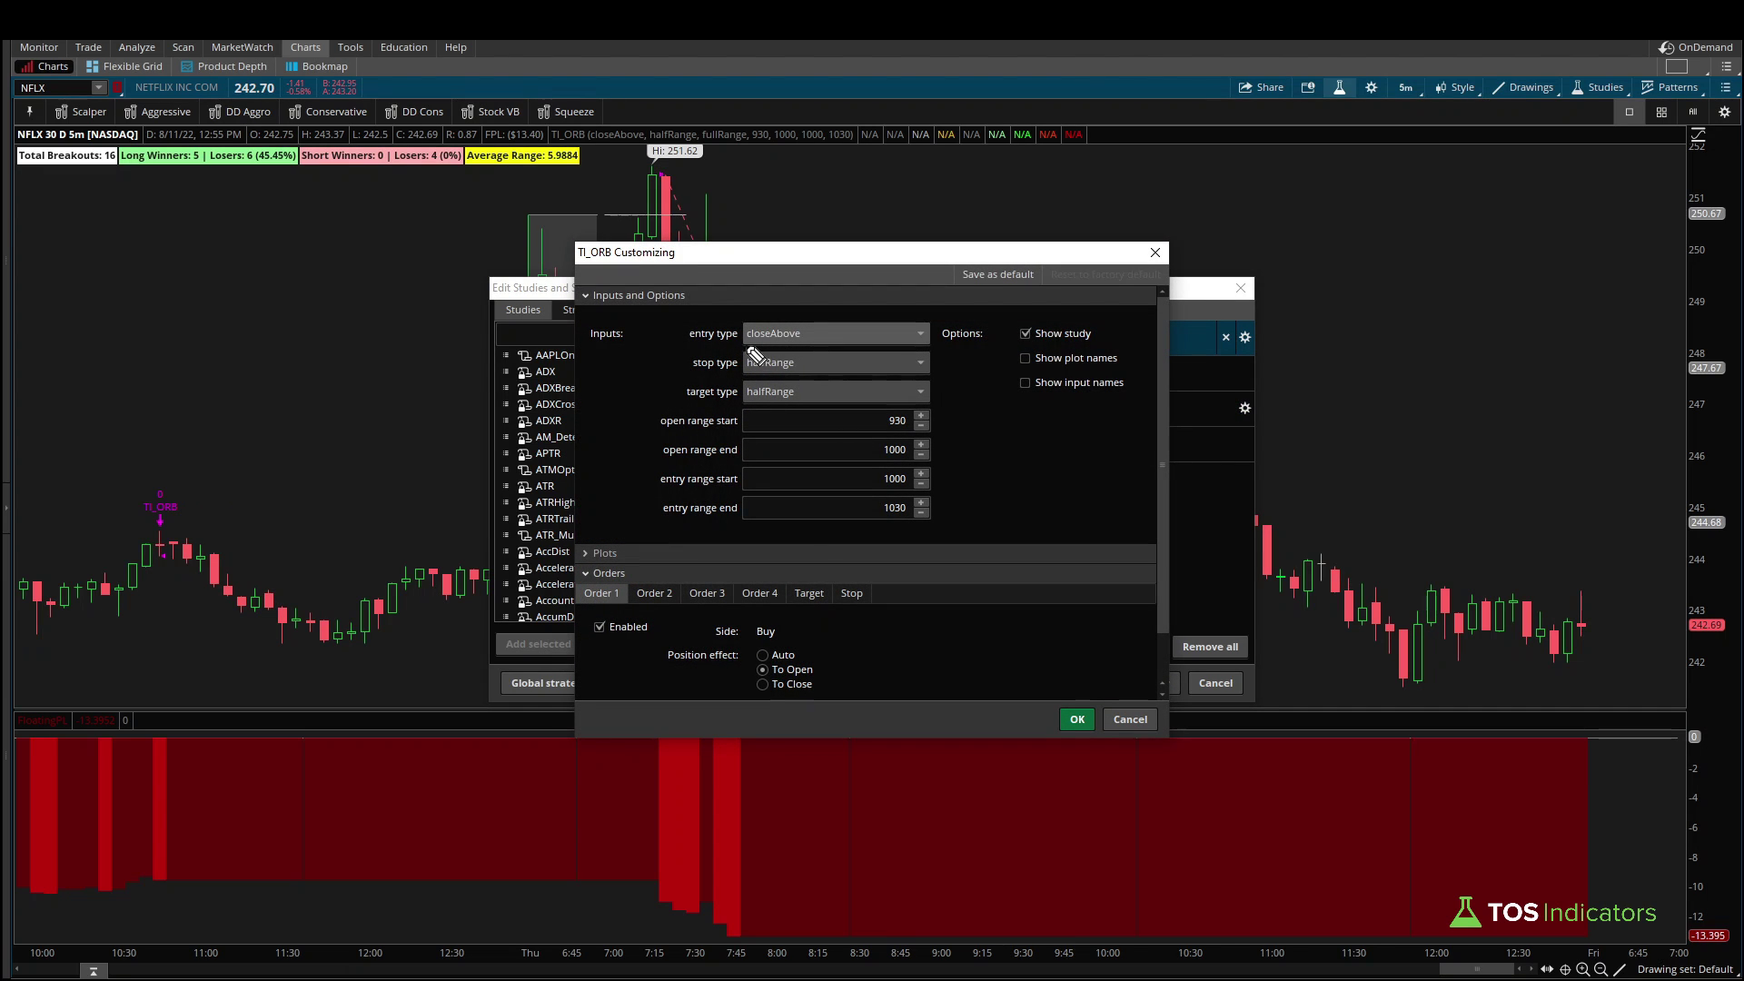
mouse_move(742, 343)
left_mouse_down()
mouse_move(825, 344)
mouse_move(801, 373)
mouse_move(809, 405)
left_mouse_up()
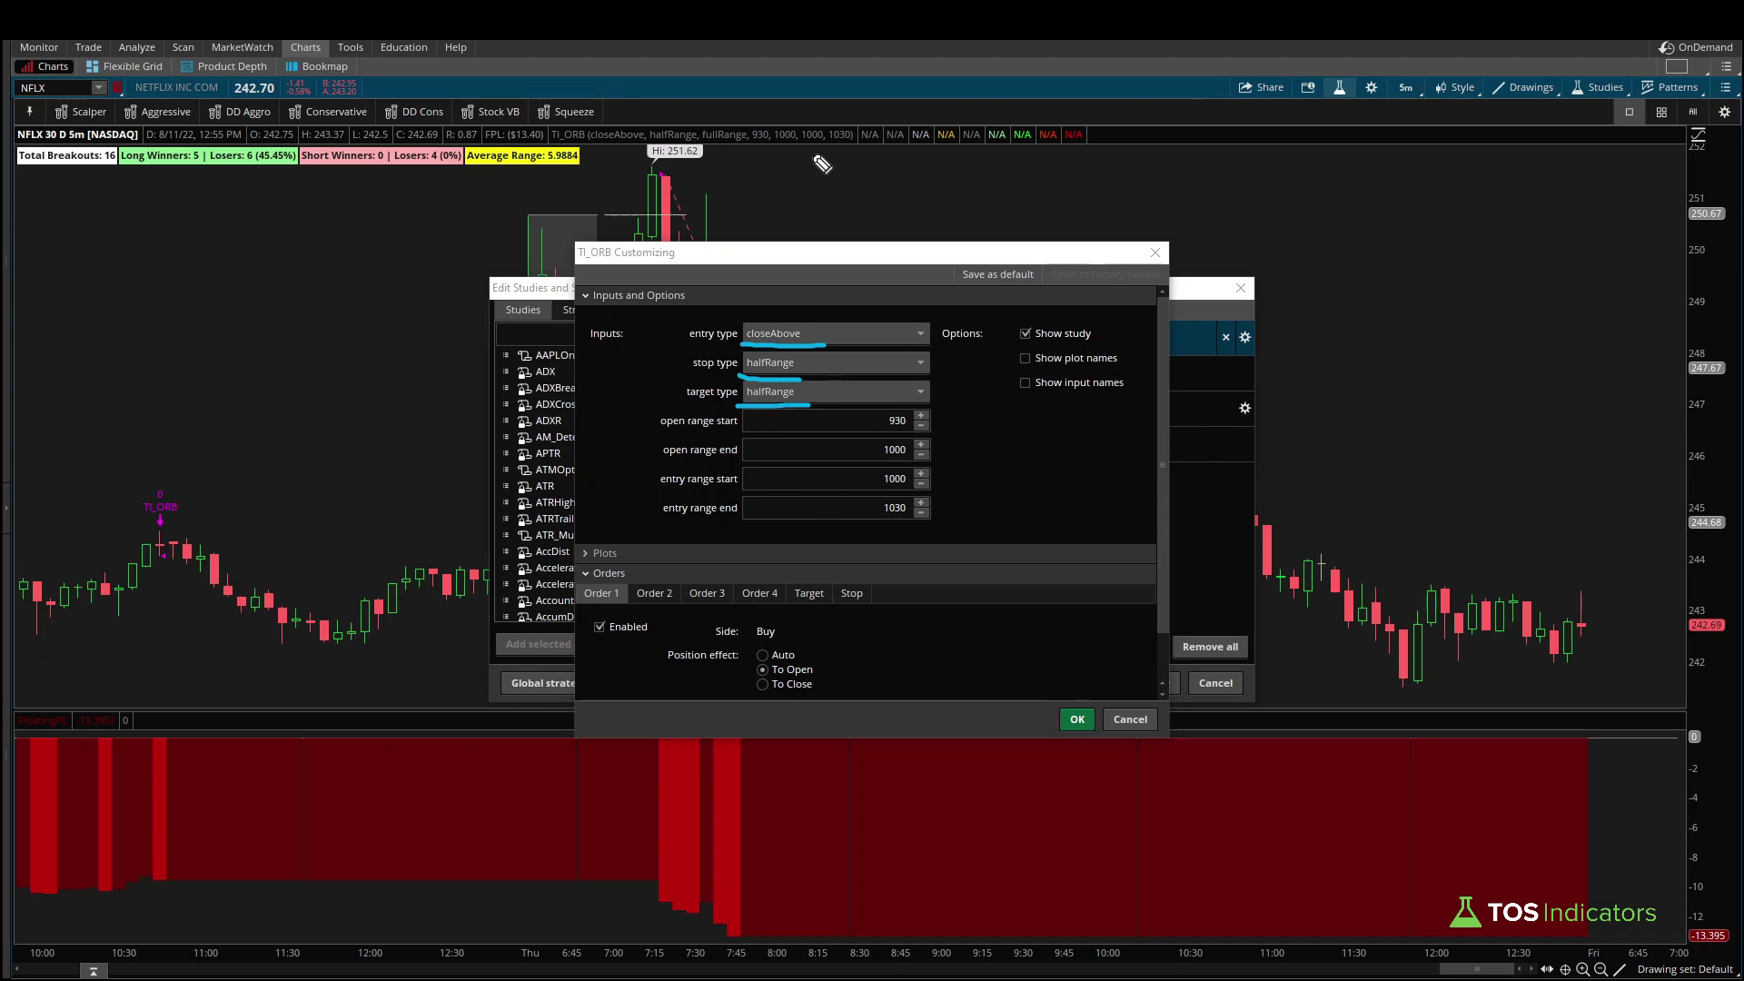
key("Escape")
left_click(1078, 720)
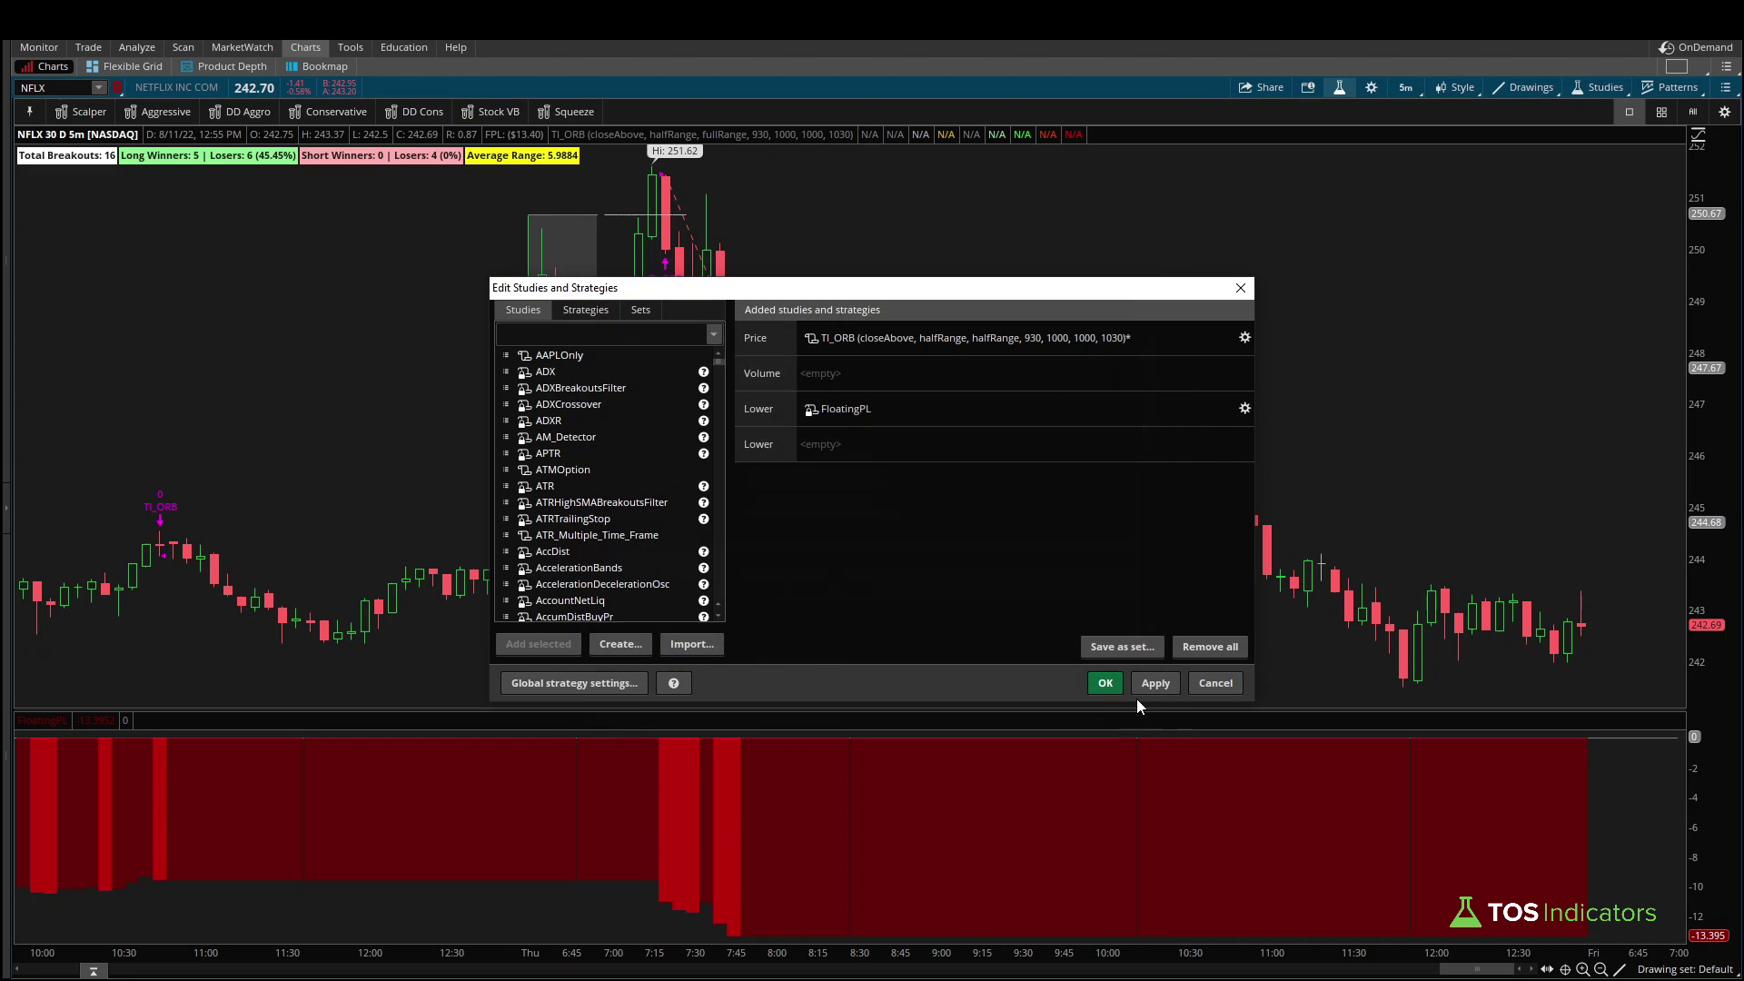
left_click(1104, 683)
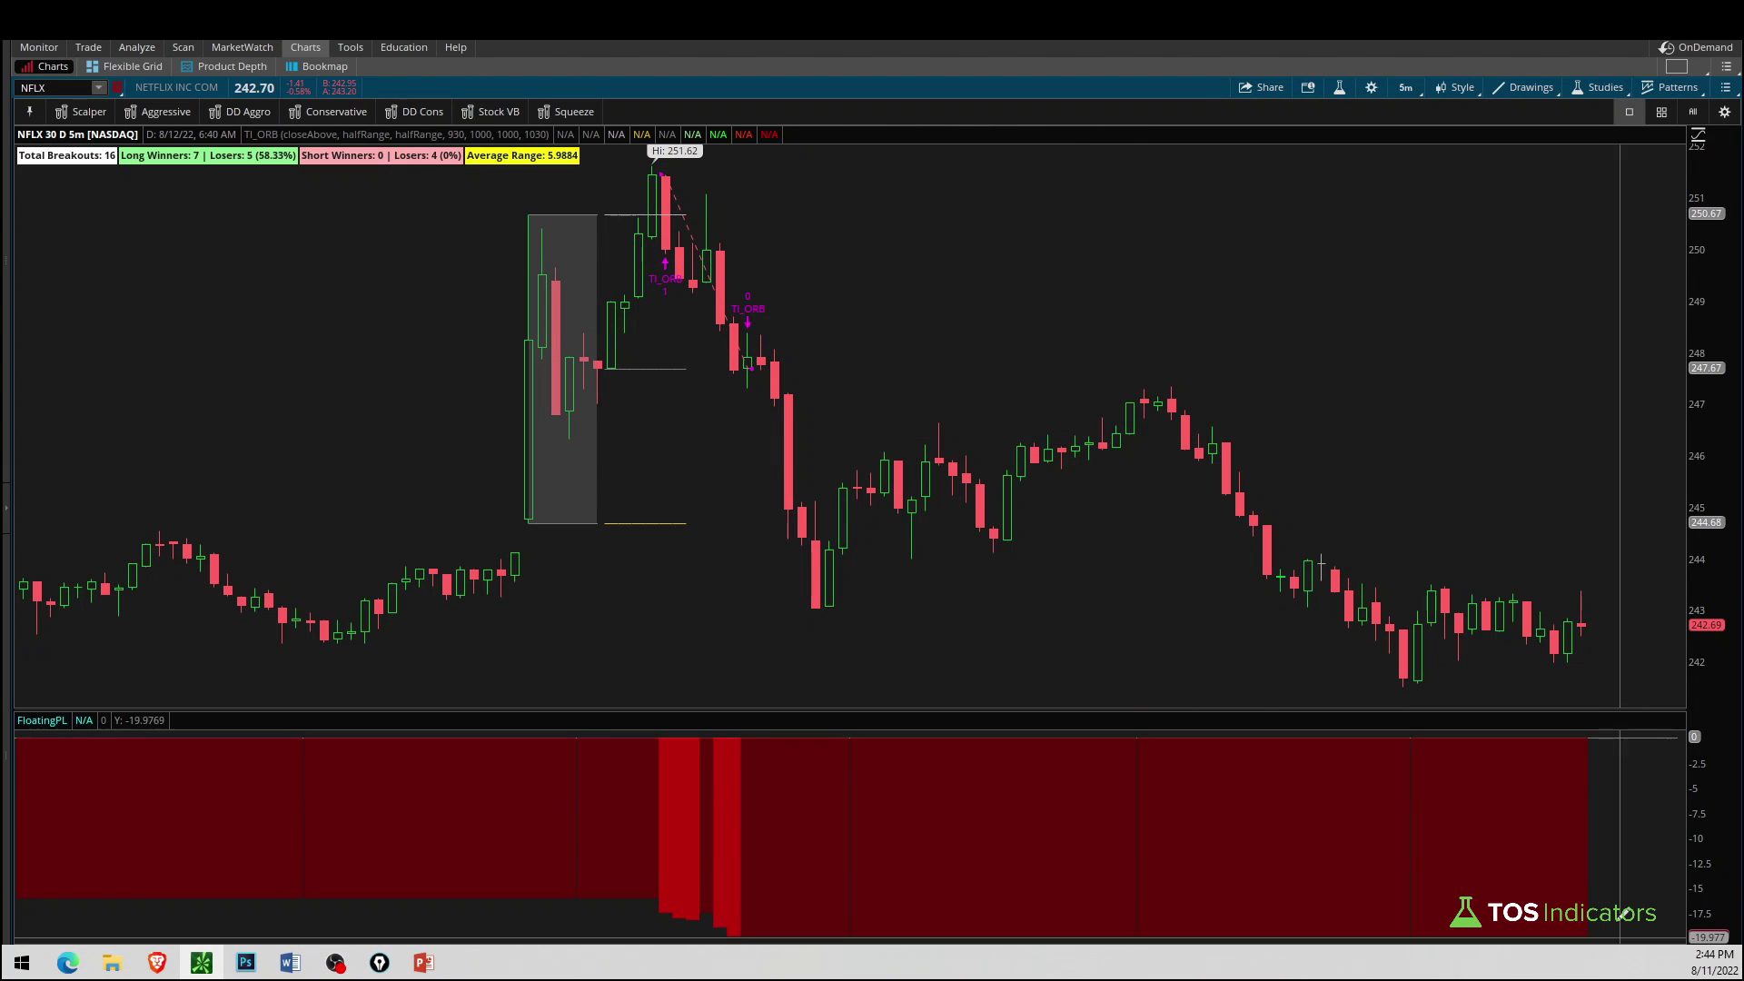
left_click(1604, 969)
left_click(1604, 969)
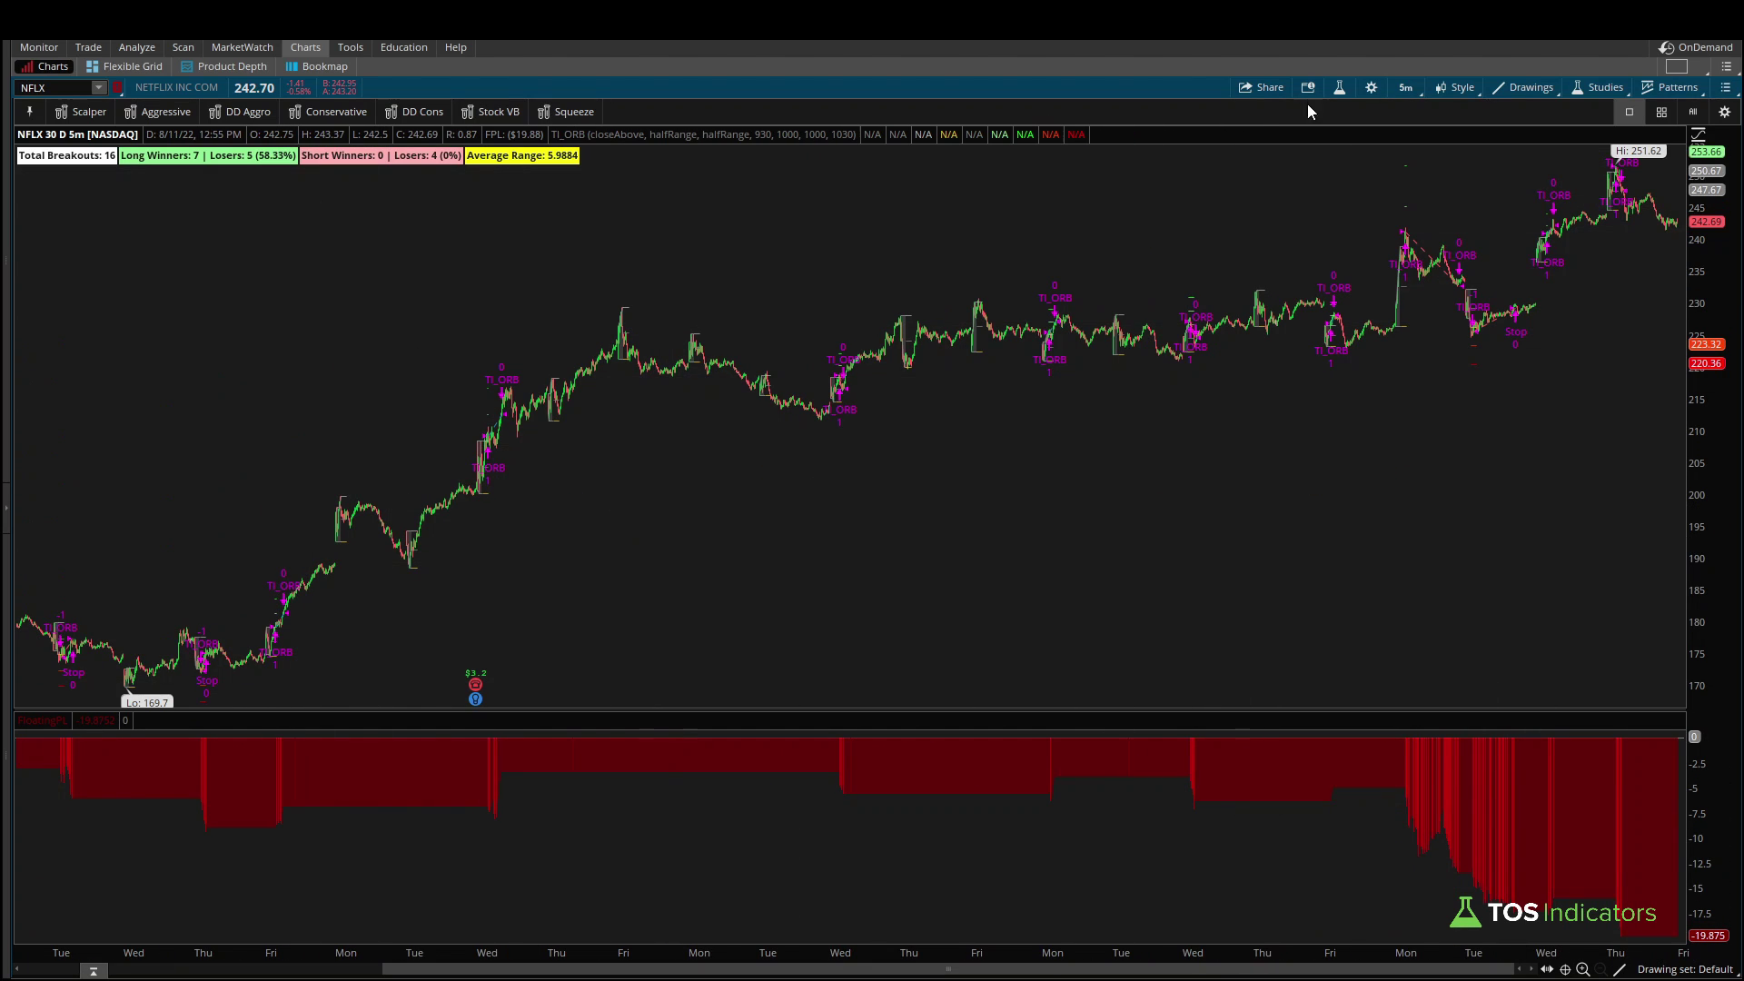
left_click(1400, 88)
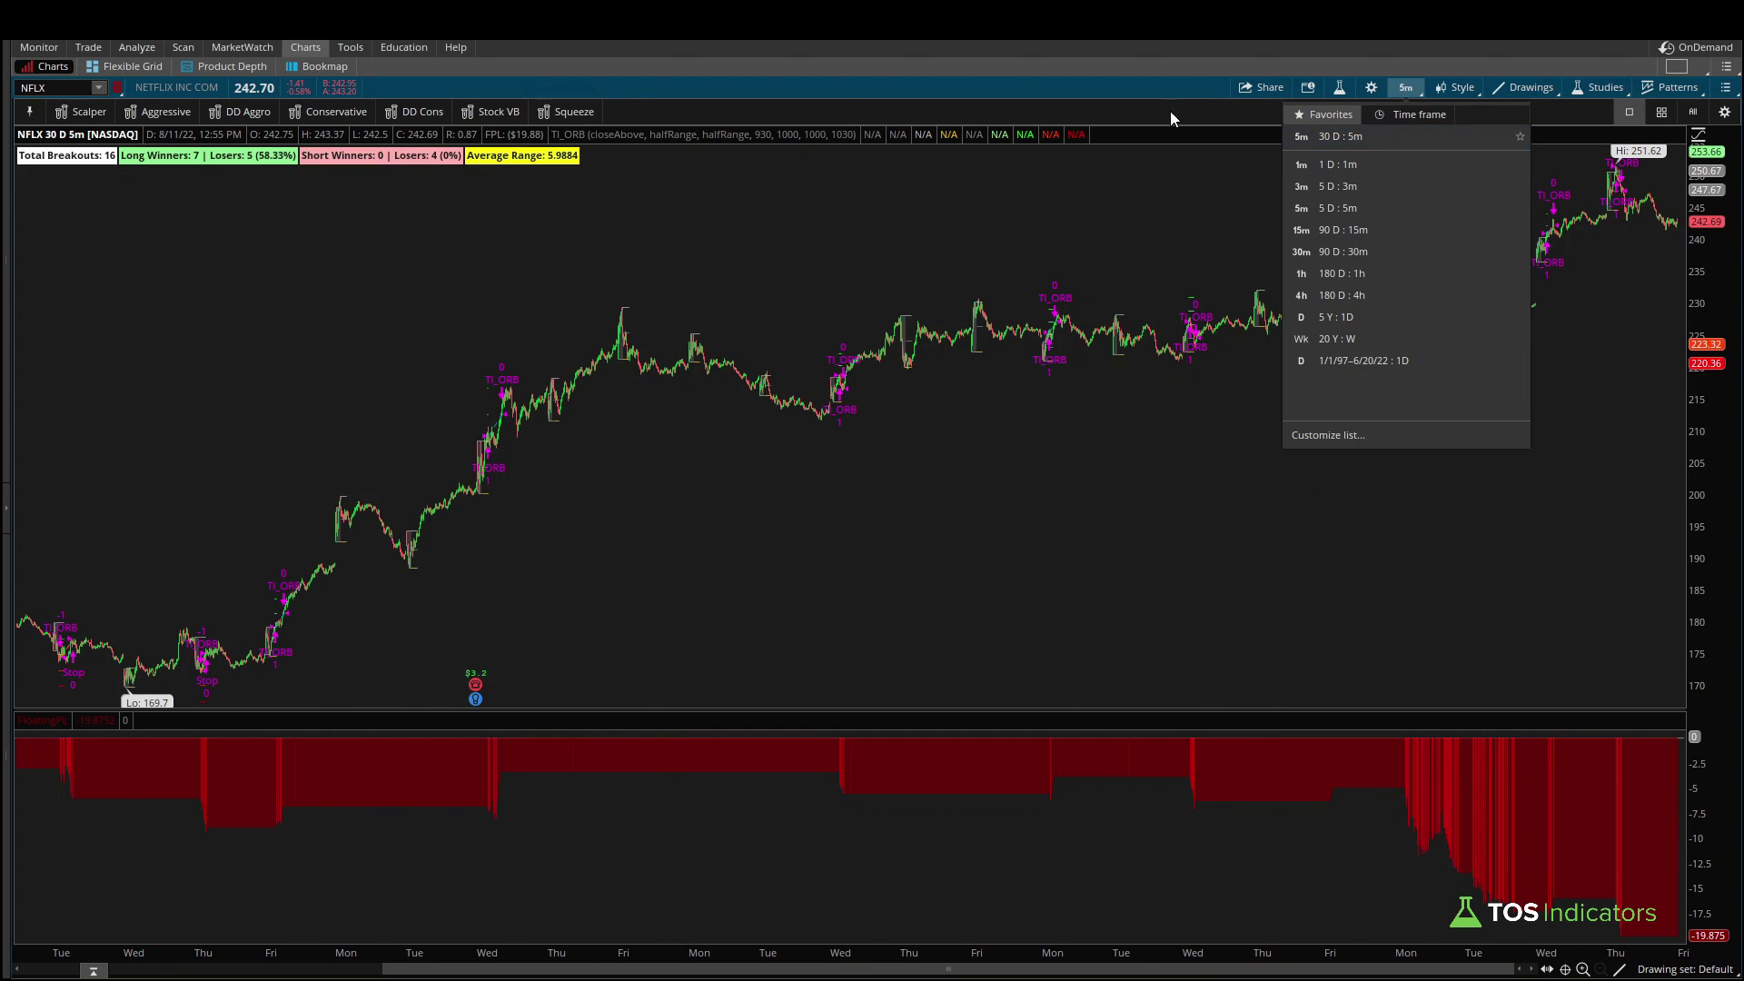
key("alt")
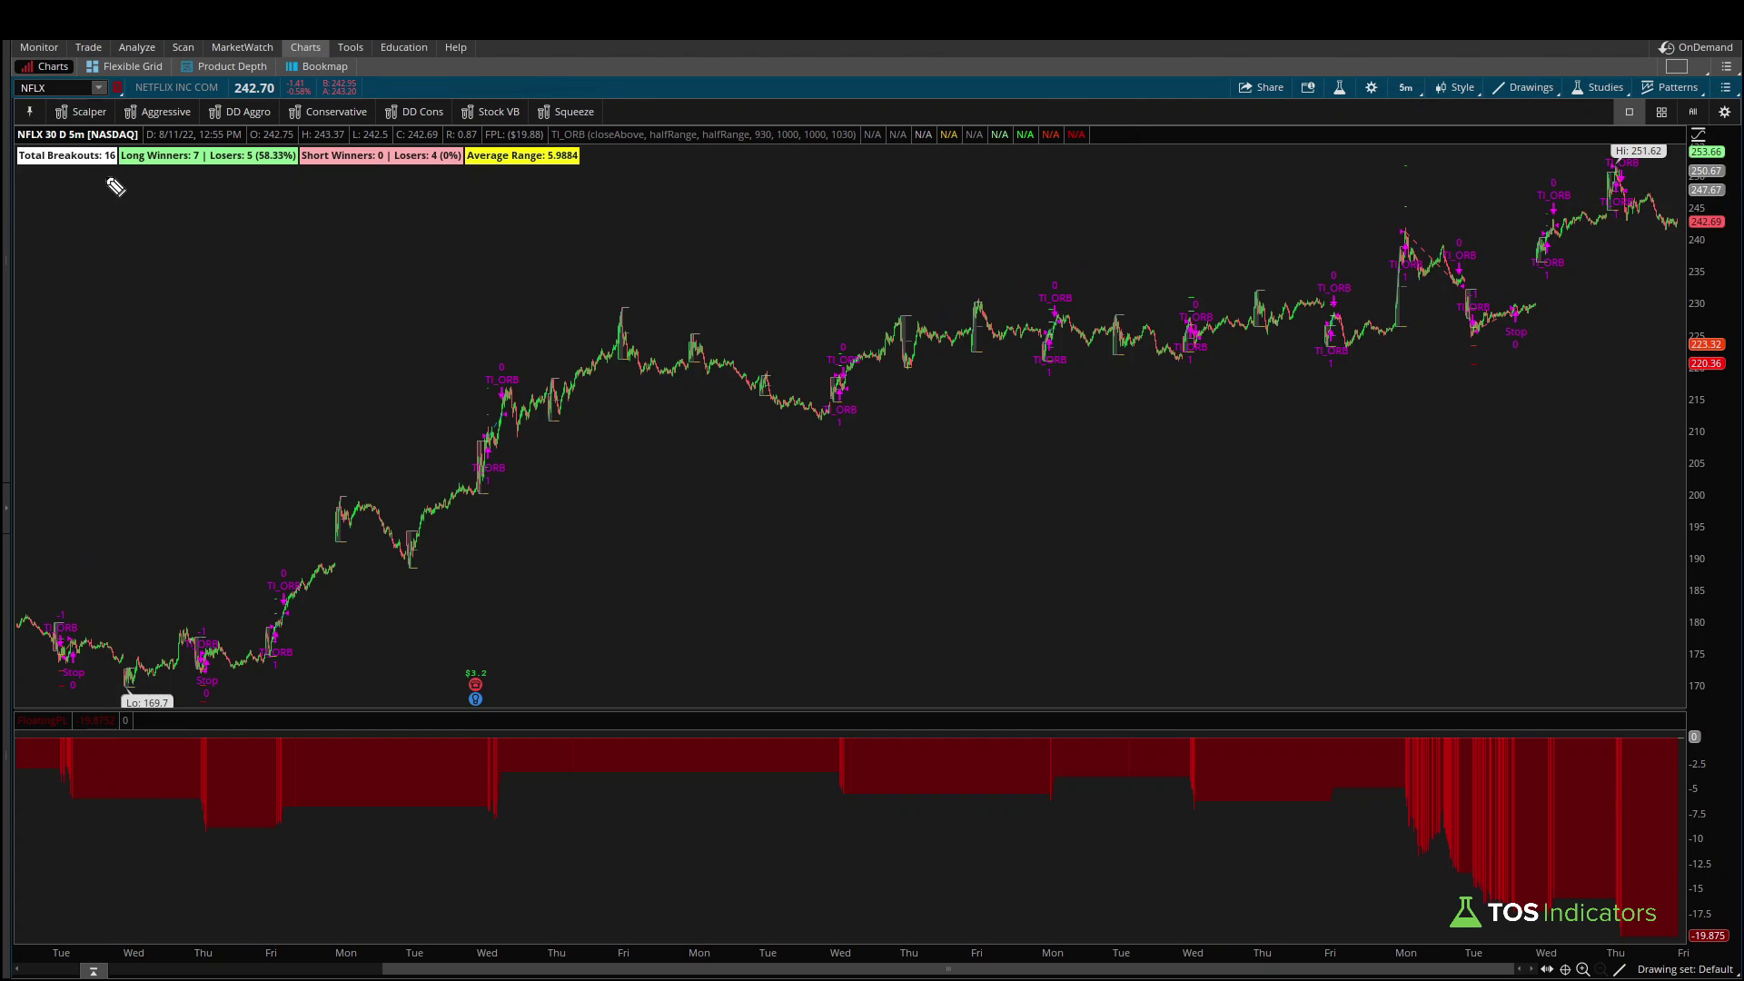
left_click_drag(86, 172, 110, 173)
mouse_move(307, 150)
left_mouse_down()
mouse_move(282, 136)
mouse_move(259, 186)
mouse_move(311, 156)
left_mouse_up()
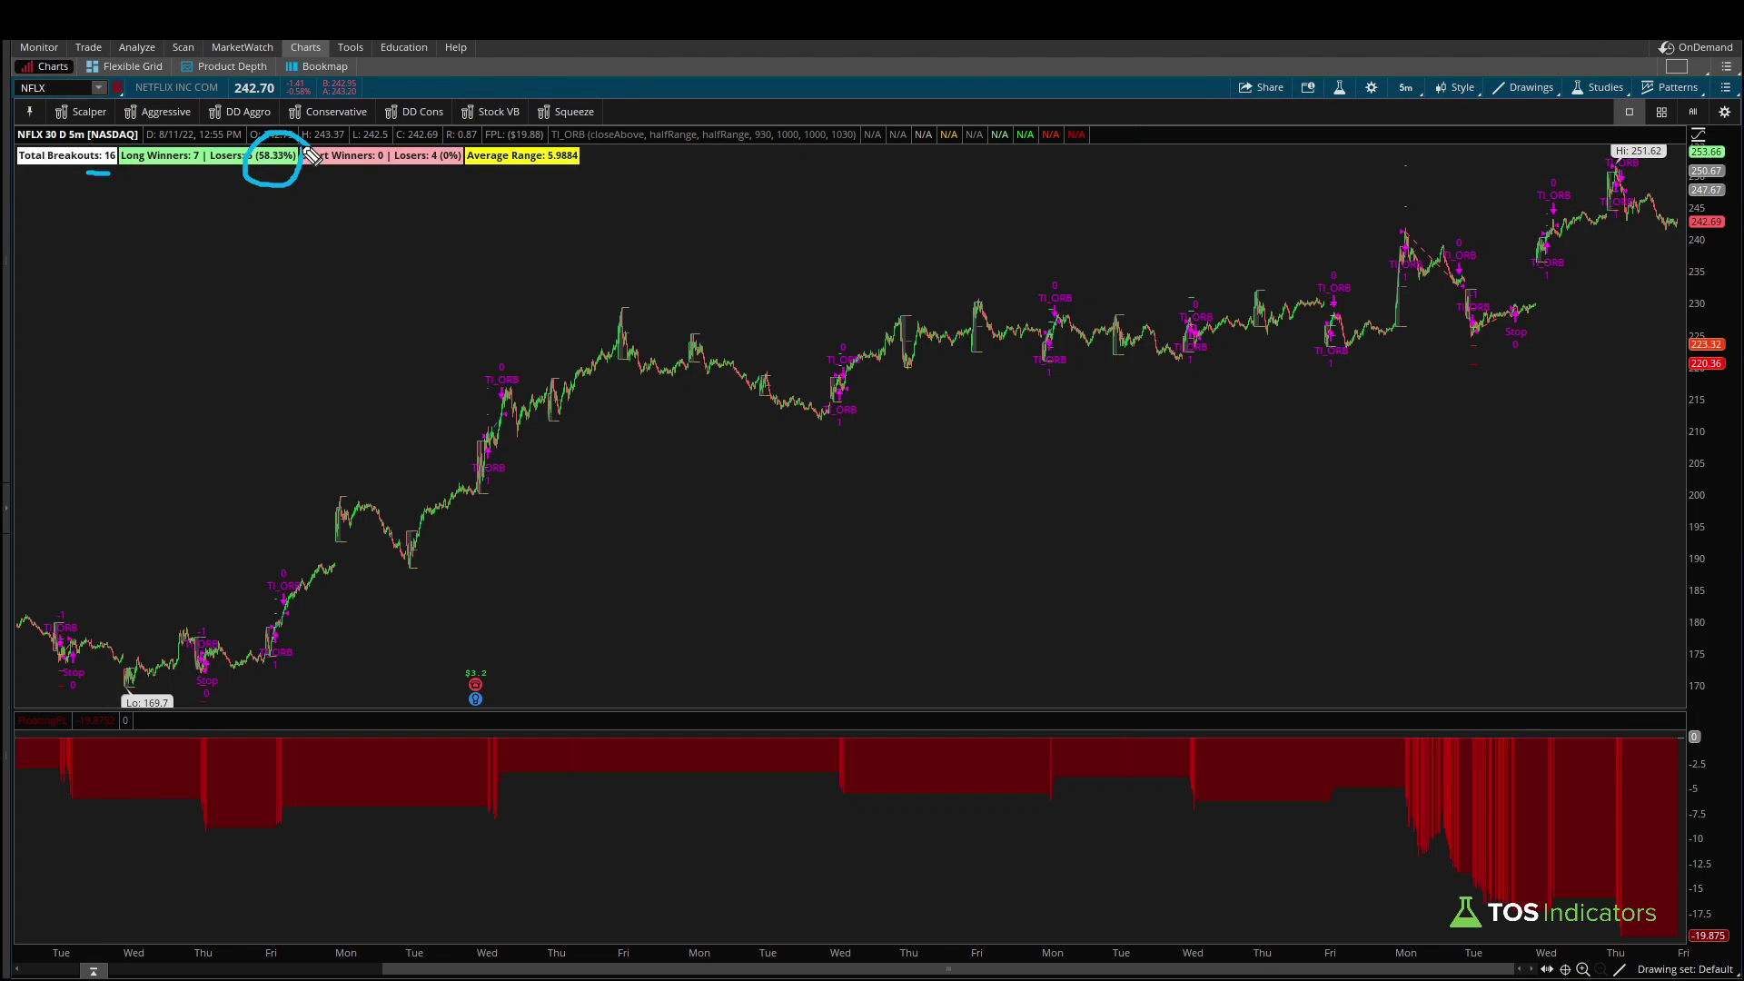
left_click_drag(465, 145, 448, 172)
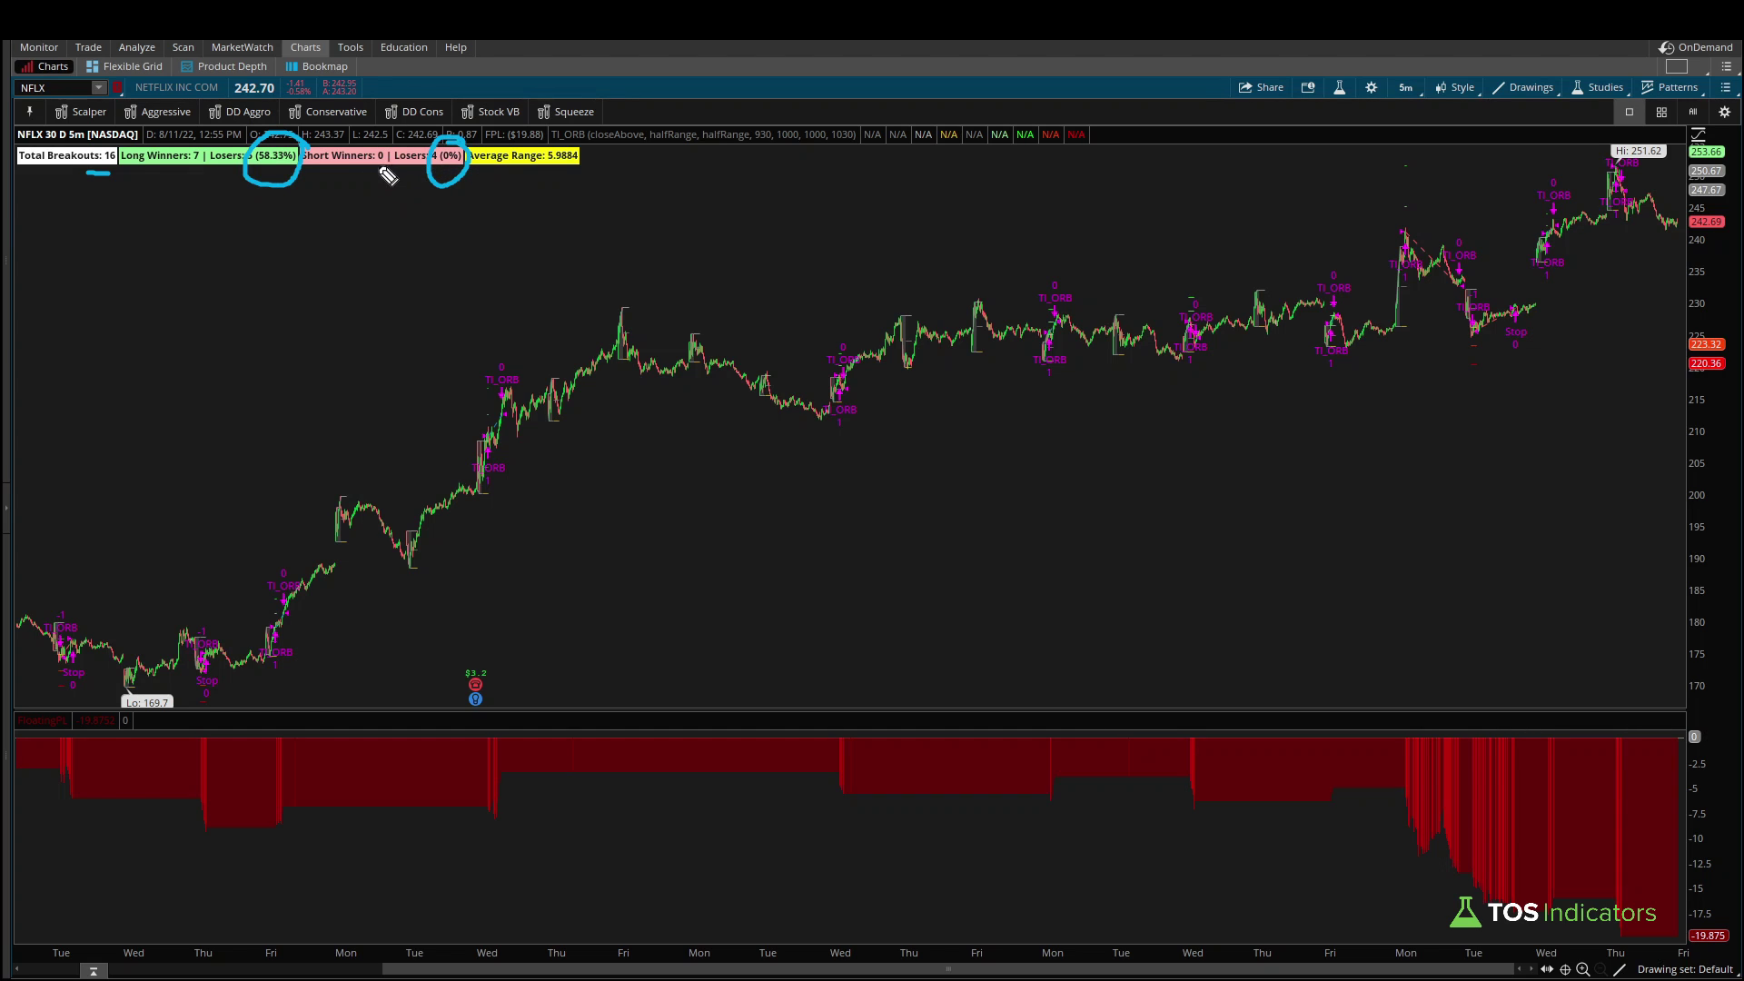
key("e")
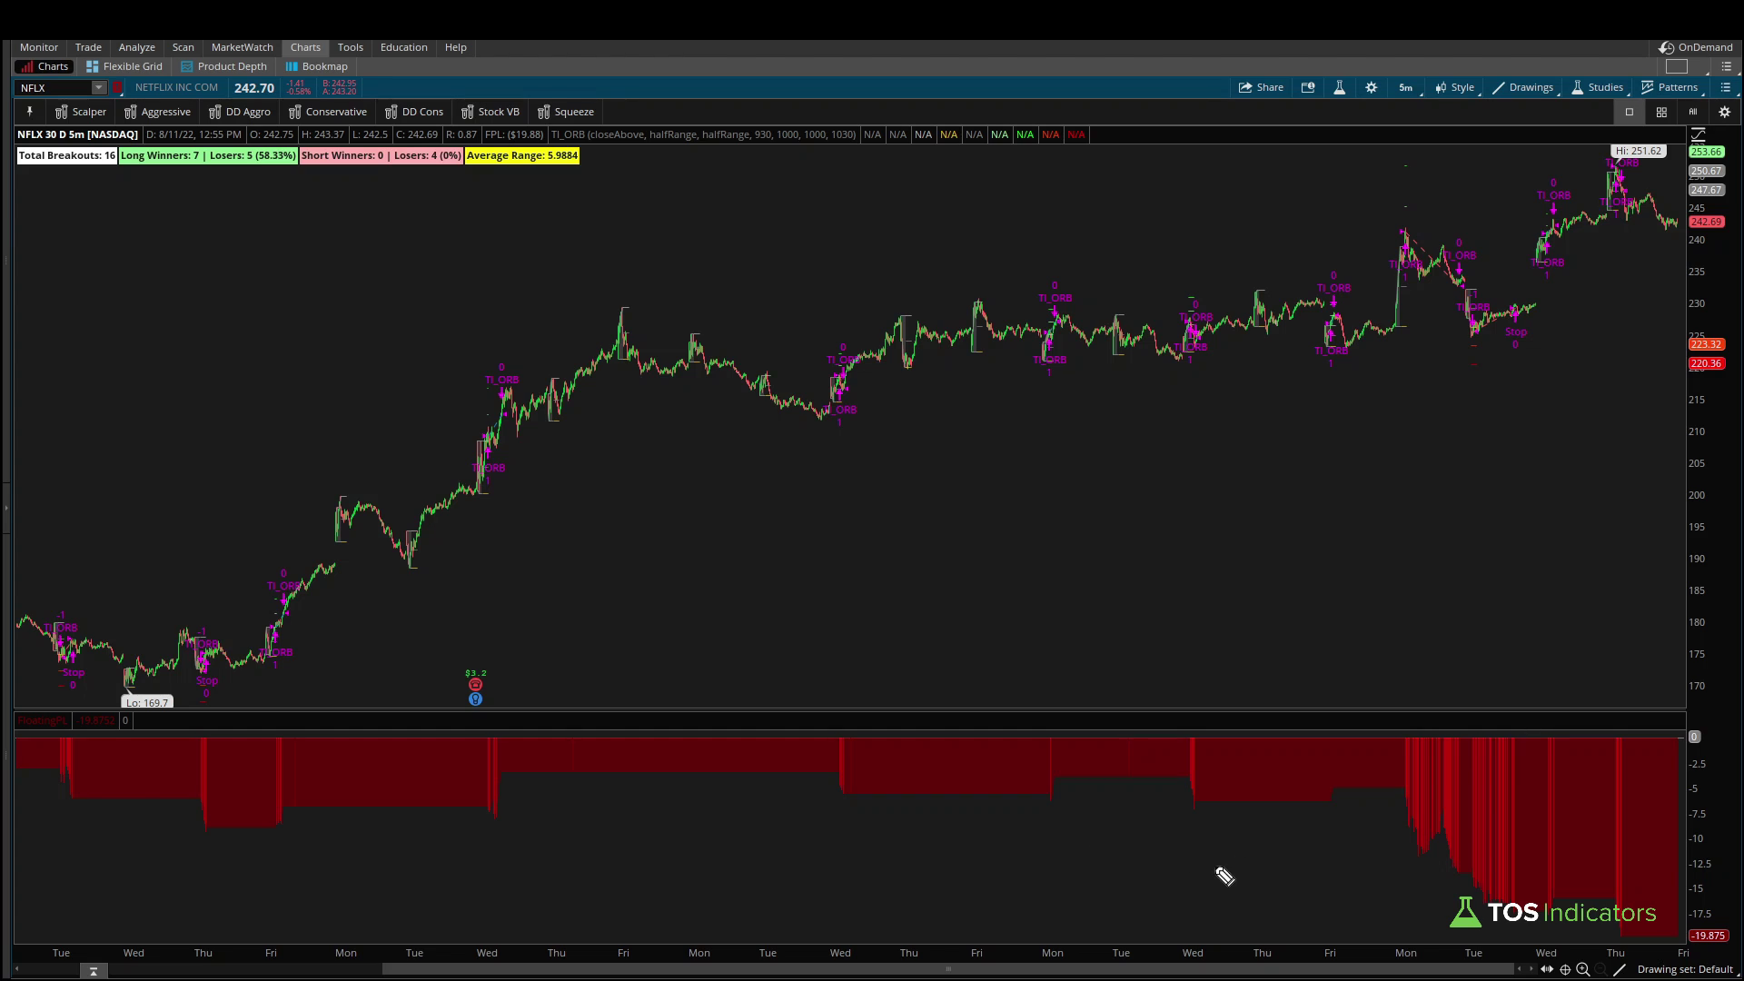
mouse_move(1149, 832)
left_mouse_down()
mouse_move(1371, 904)
mouse_move(1415, 893)
mouse_move(1426, 927)
left_mouse_up()
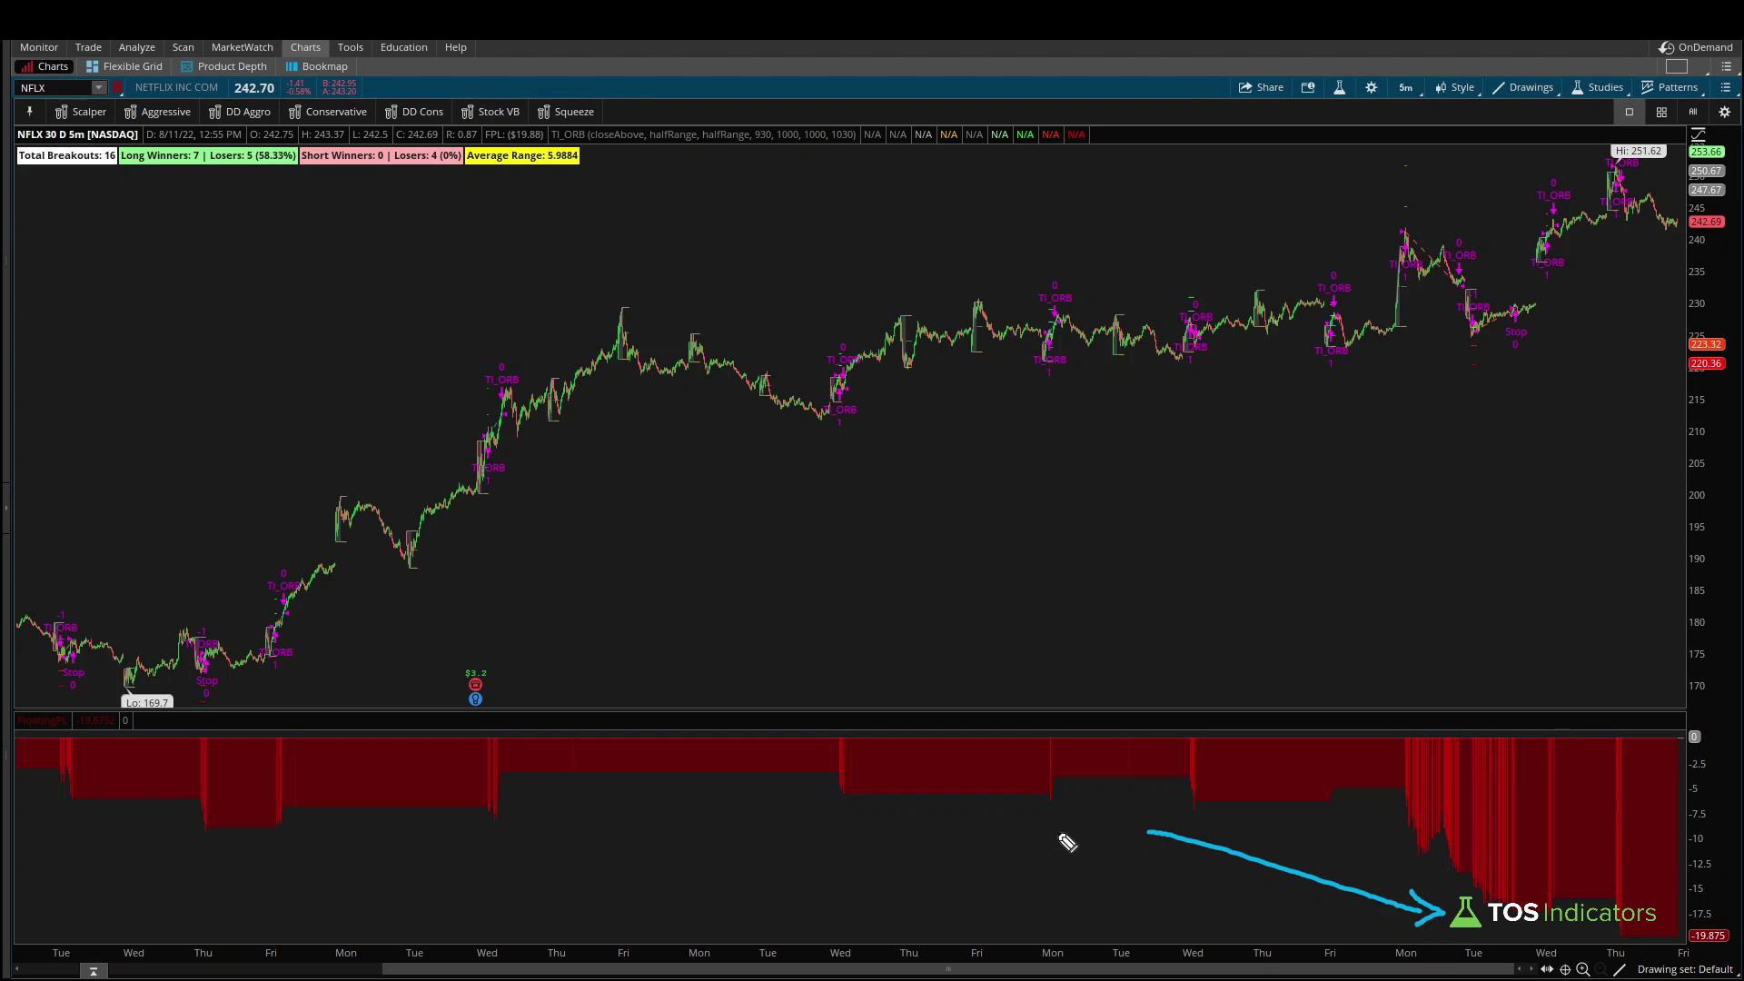
mouse_move(1013, 823)
left_mouse_down()
mouse_move(1044, 841)
mouse_move(1044, 866)
mouse_move(1122, 835)
mouse_move(1119, 811)
mouse_move(1126, 840)
left_mouse_up()
- Change the NFLX 5-minute chart's time interval to 90 days
key("e")
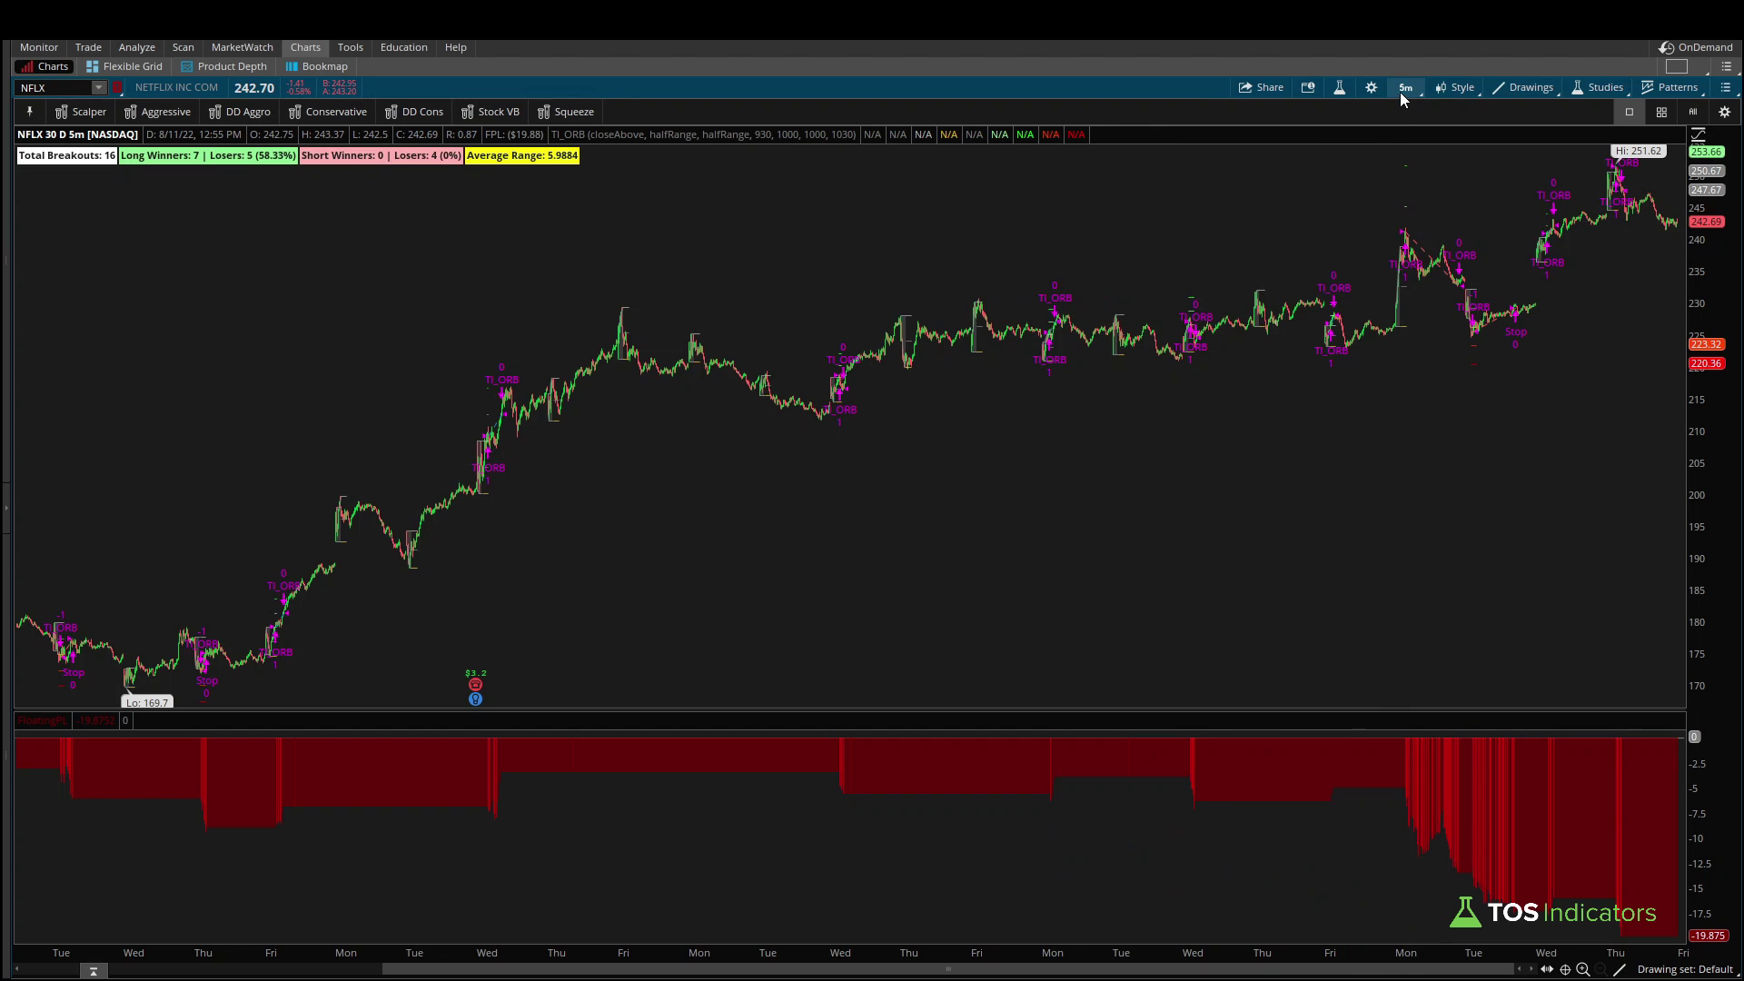
left_click(1405, 87)
left_click(1465, 218)
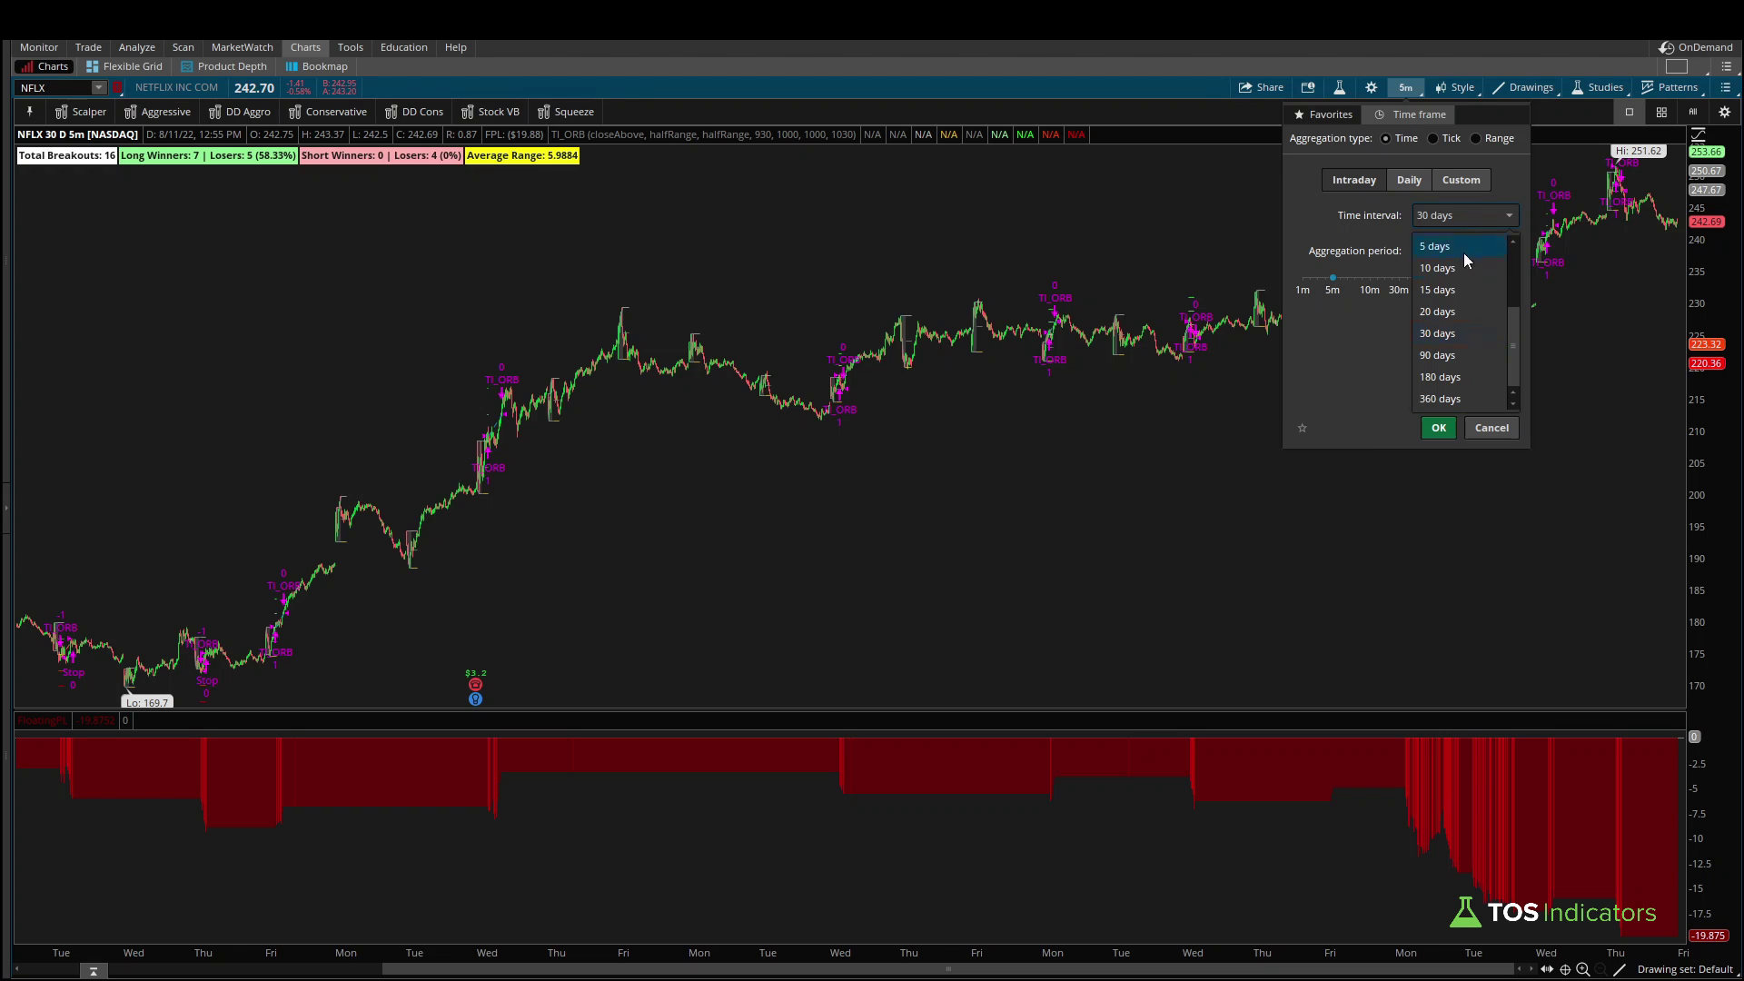
left_click(1453, 355)
left_click(1439, 428)
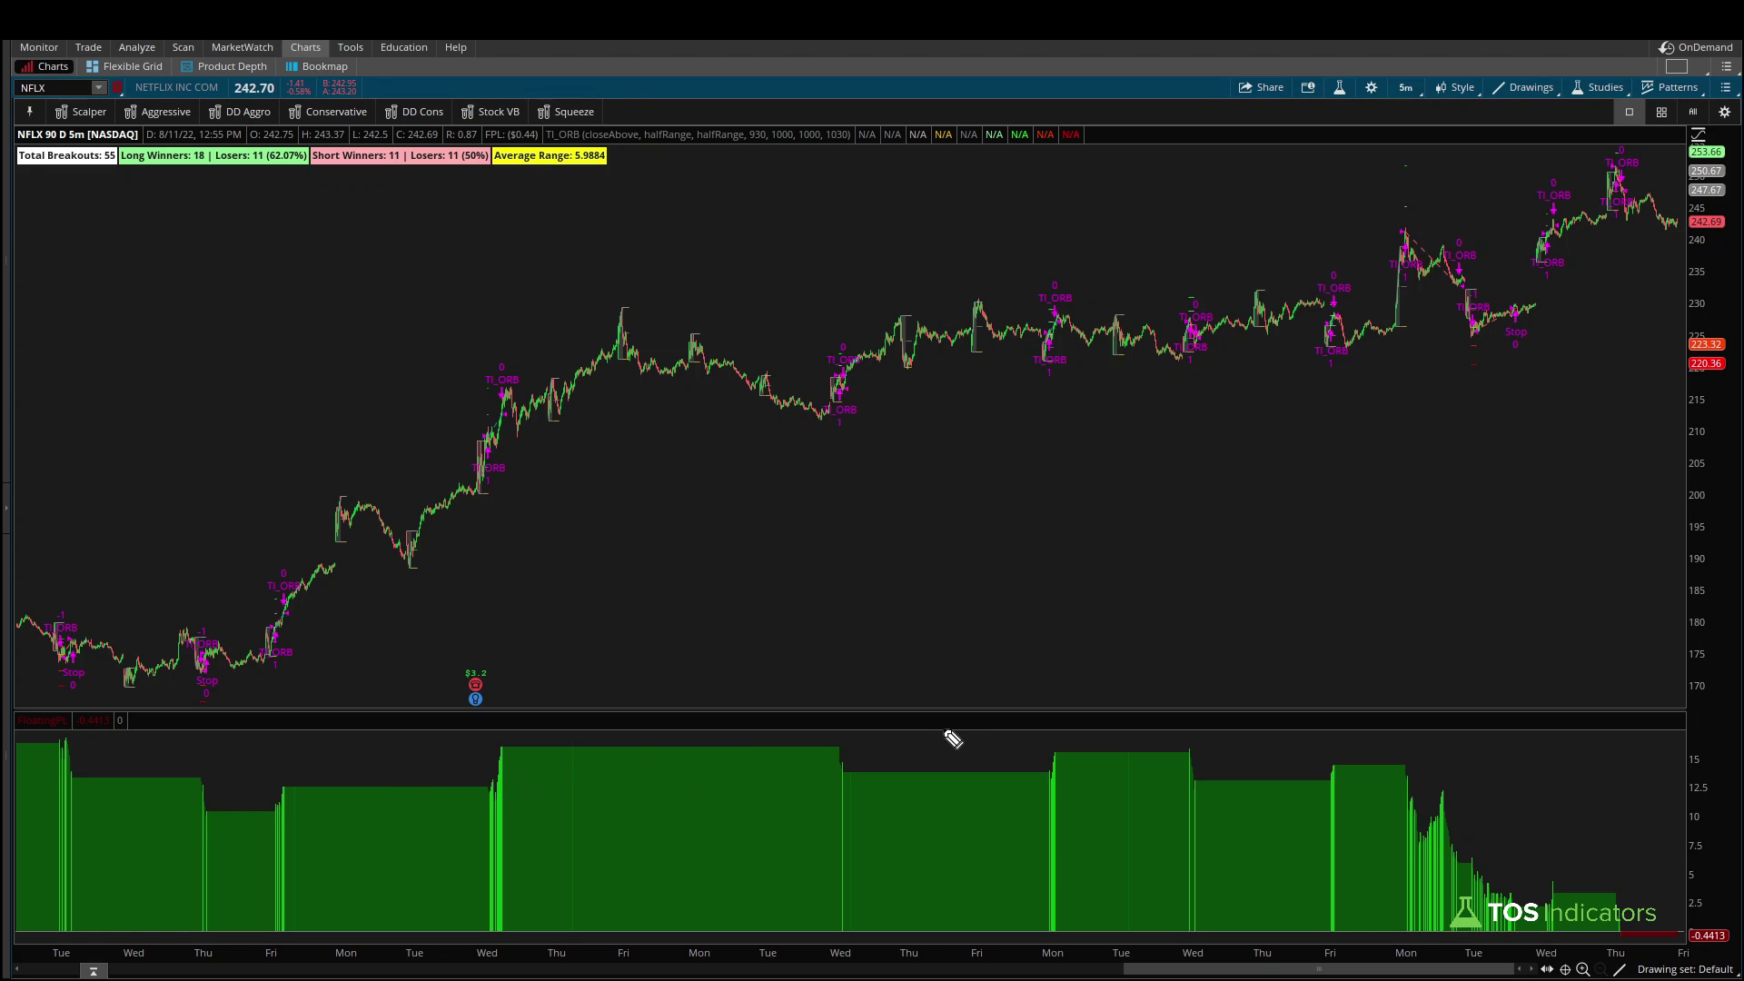
mouse_move(954, 729)
left_mouse_down()
mouse_move(1046, 718)
mouse_move(1382, 756)
mouse_move(1499, 806)
mouse_move(1568, 861)
mouse_move(1561, 837)
mouse_move(1354, 907)
mouse_move(1548, 934)
mouse_move(1500, 781)
left_mouse_up()
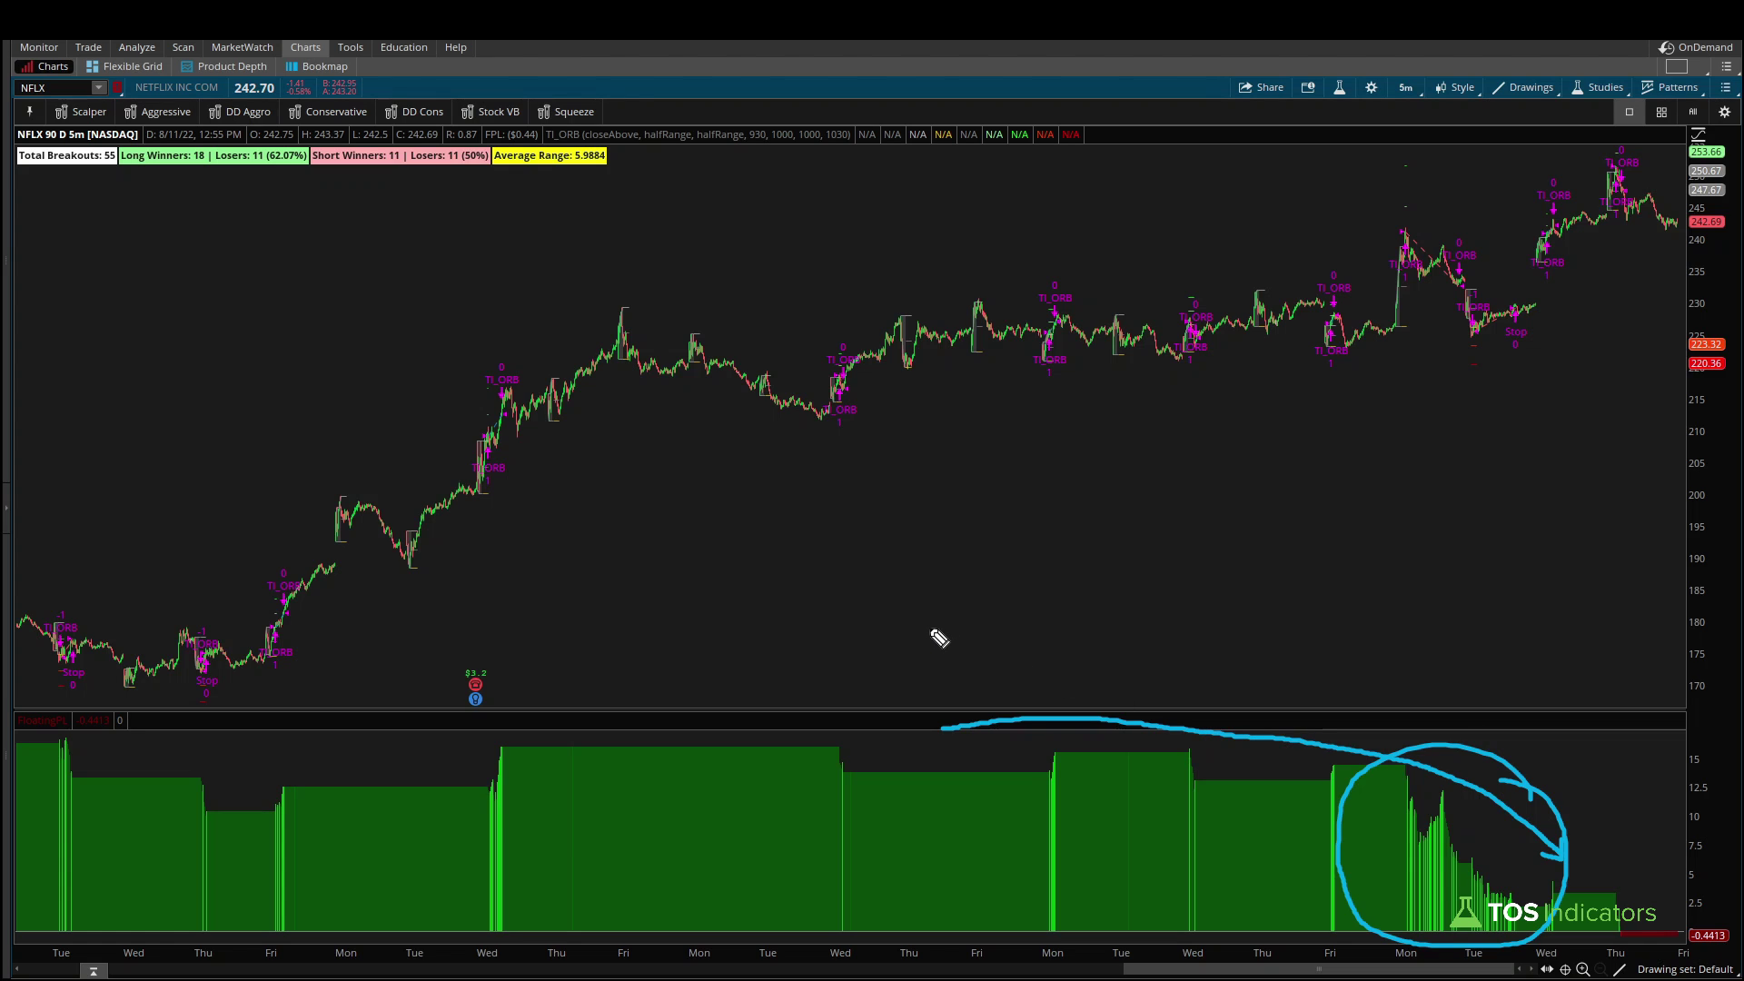
key("Escape")
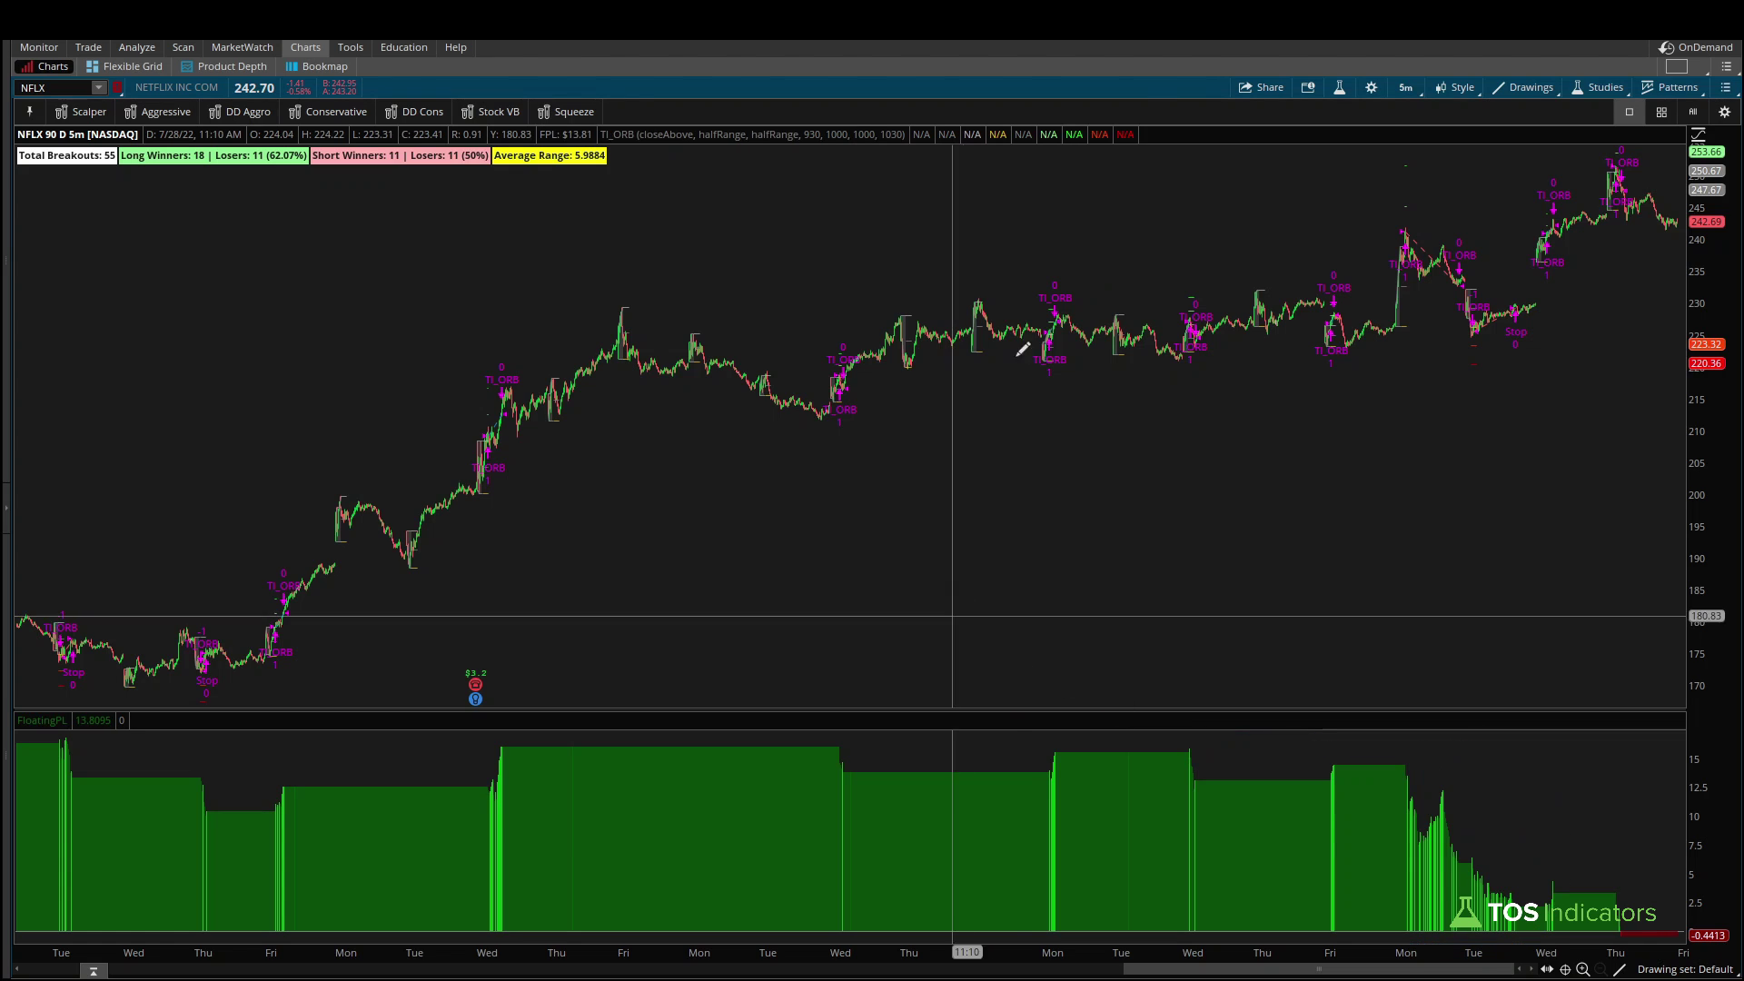
left_click(1339, 87)
double_click(825, 339)
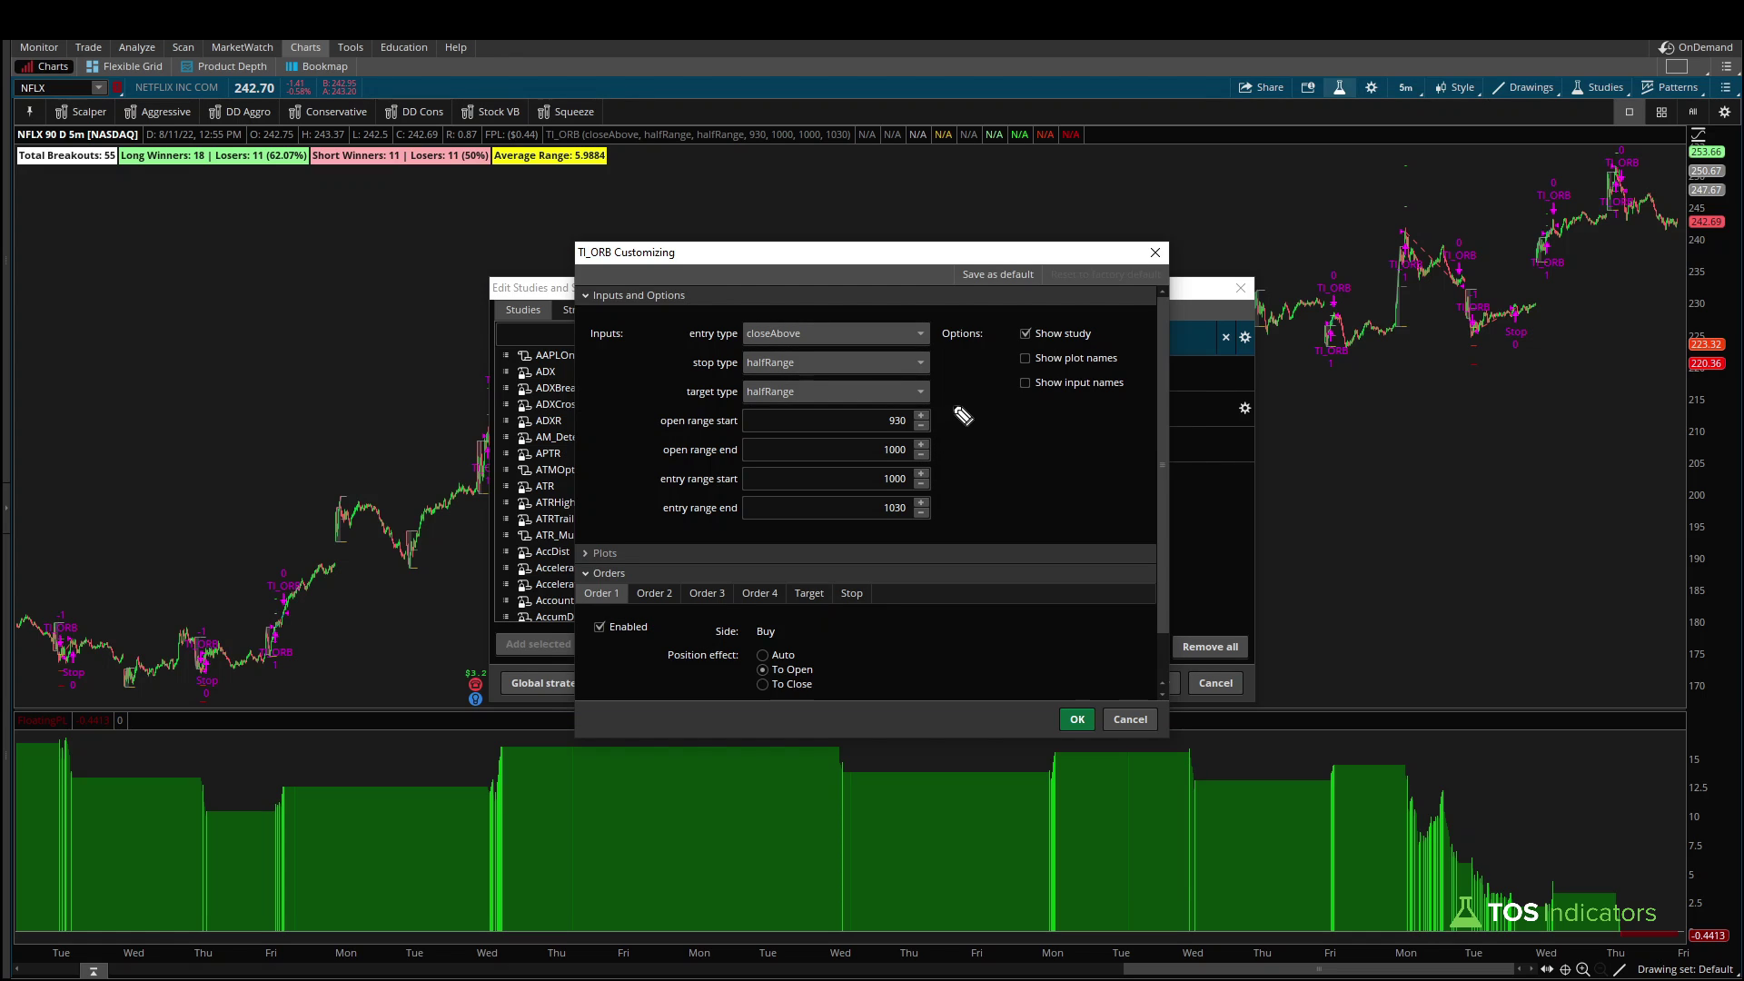
left_click(781, 334)
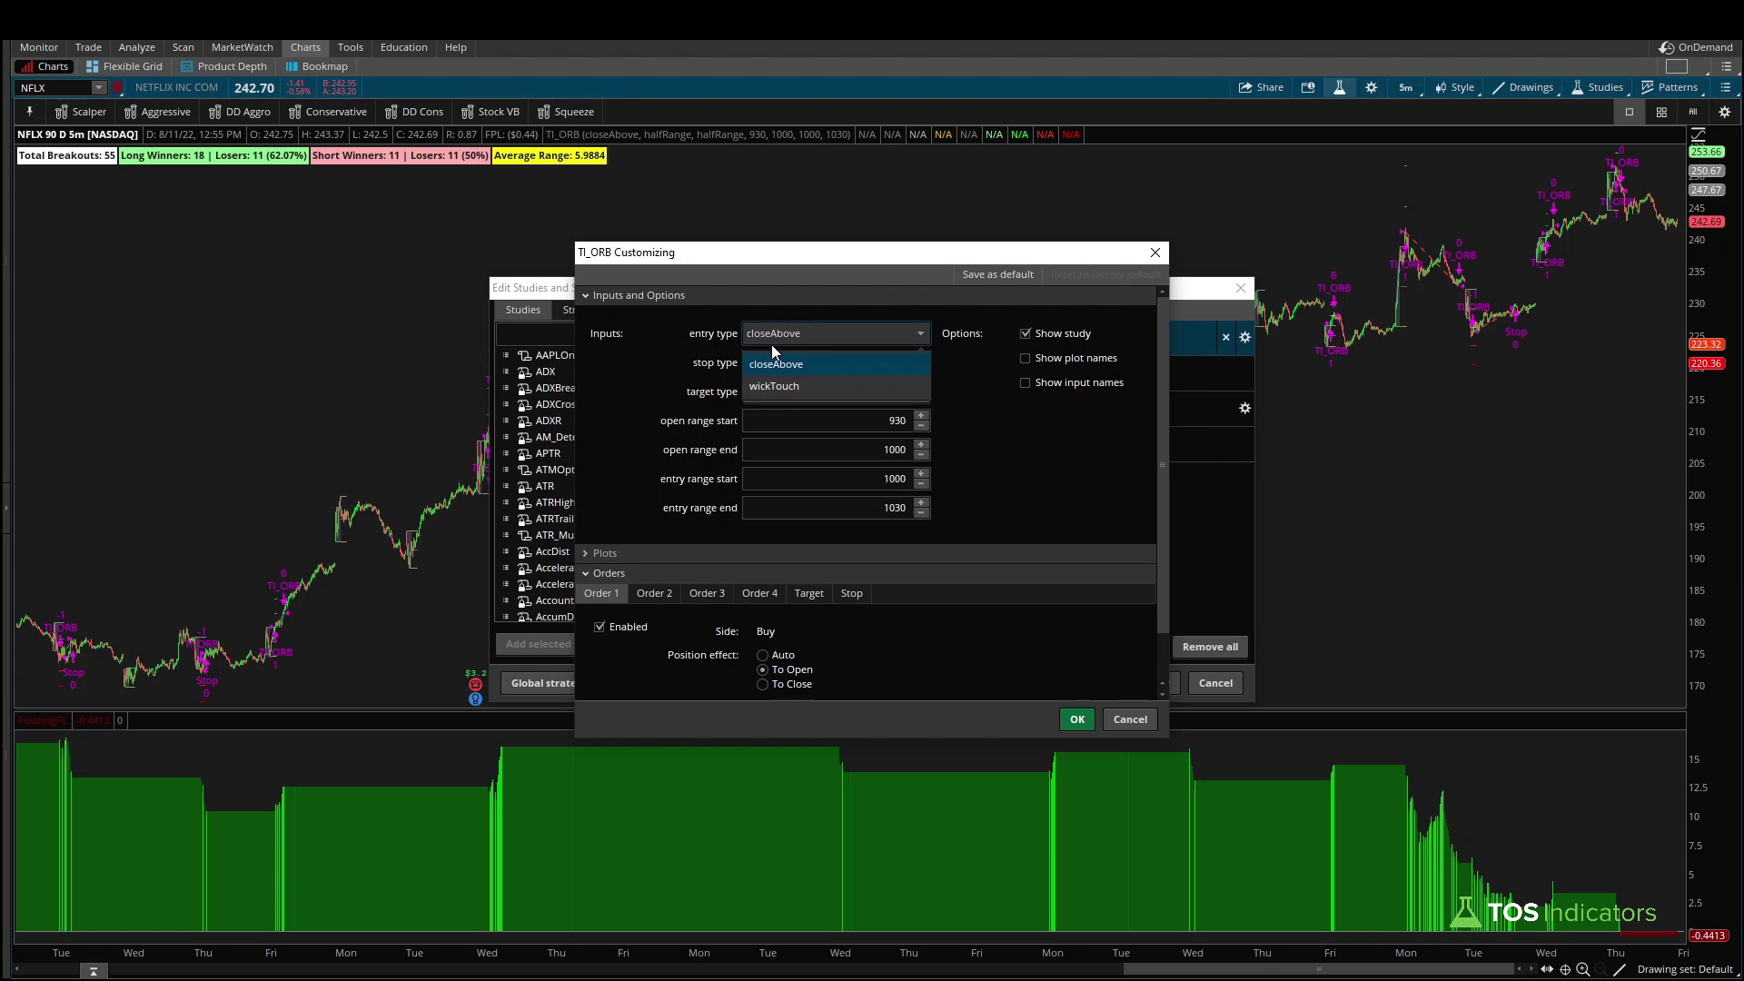
left_click(823, 363)
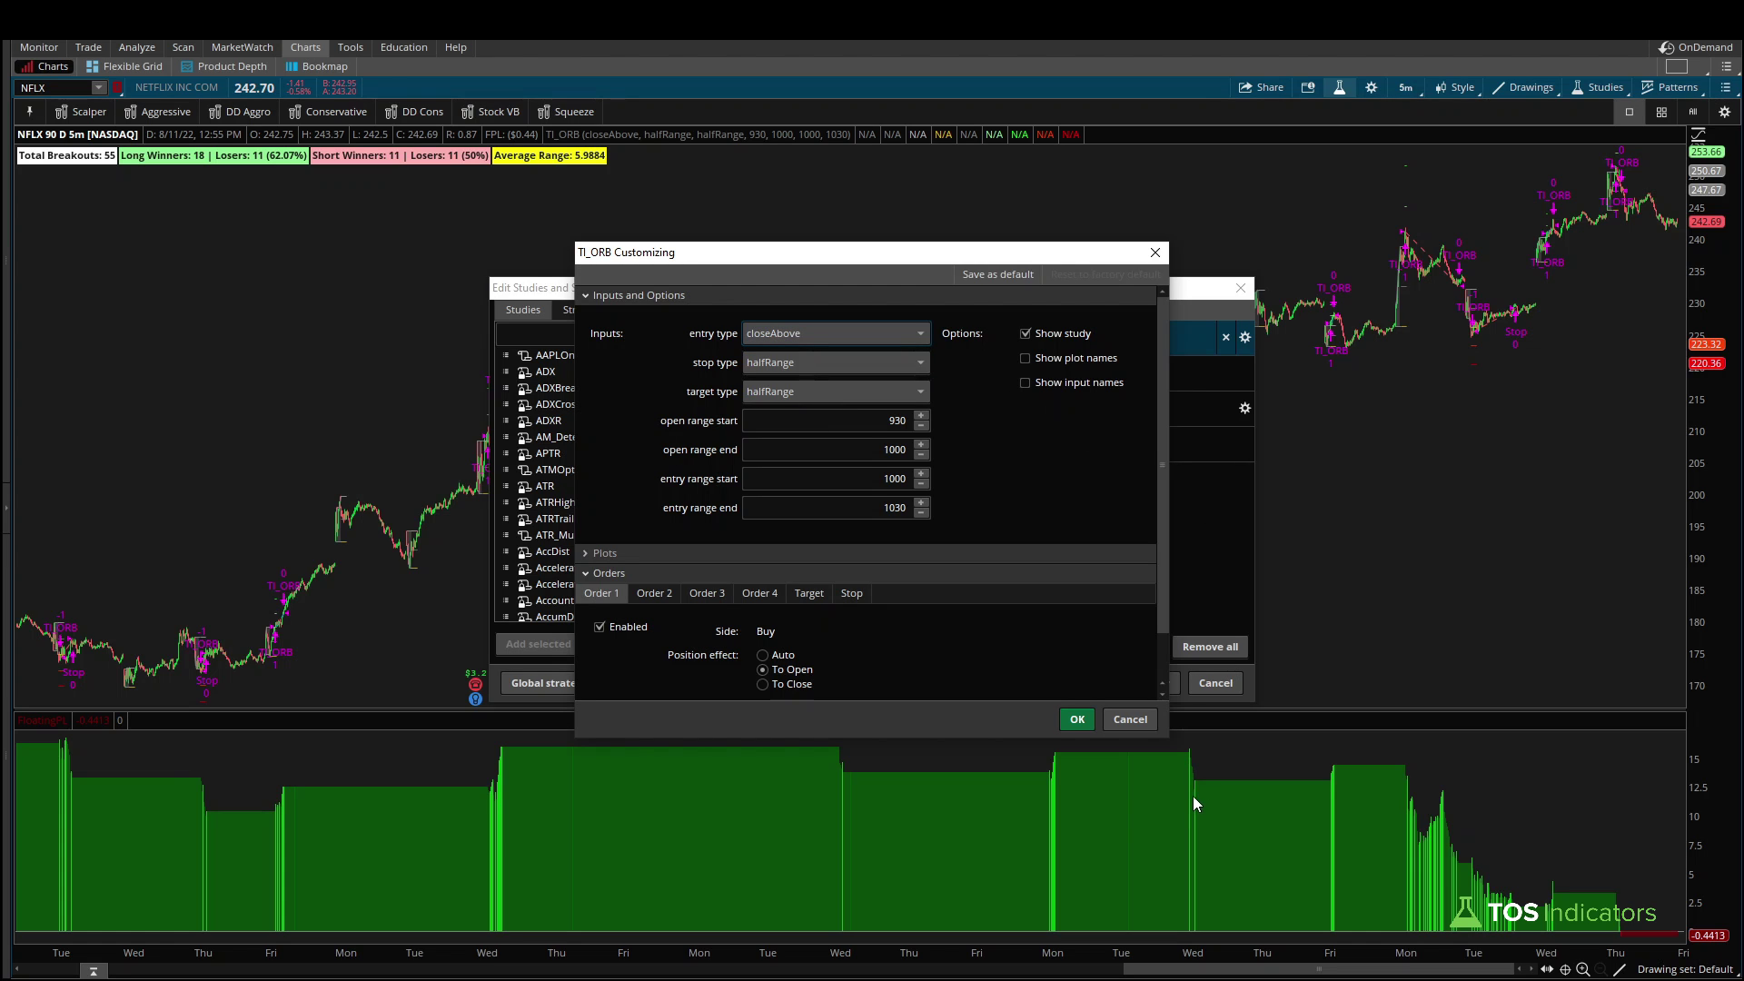
left_click(1130, 720)
- Close the studies list and zoom the chart into the 8/11 intraday session
left_click(1152, 682)
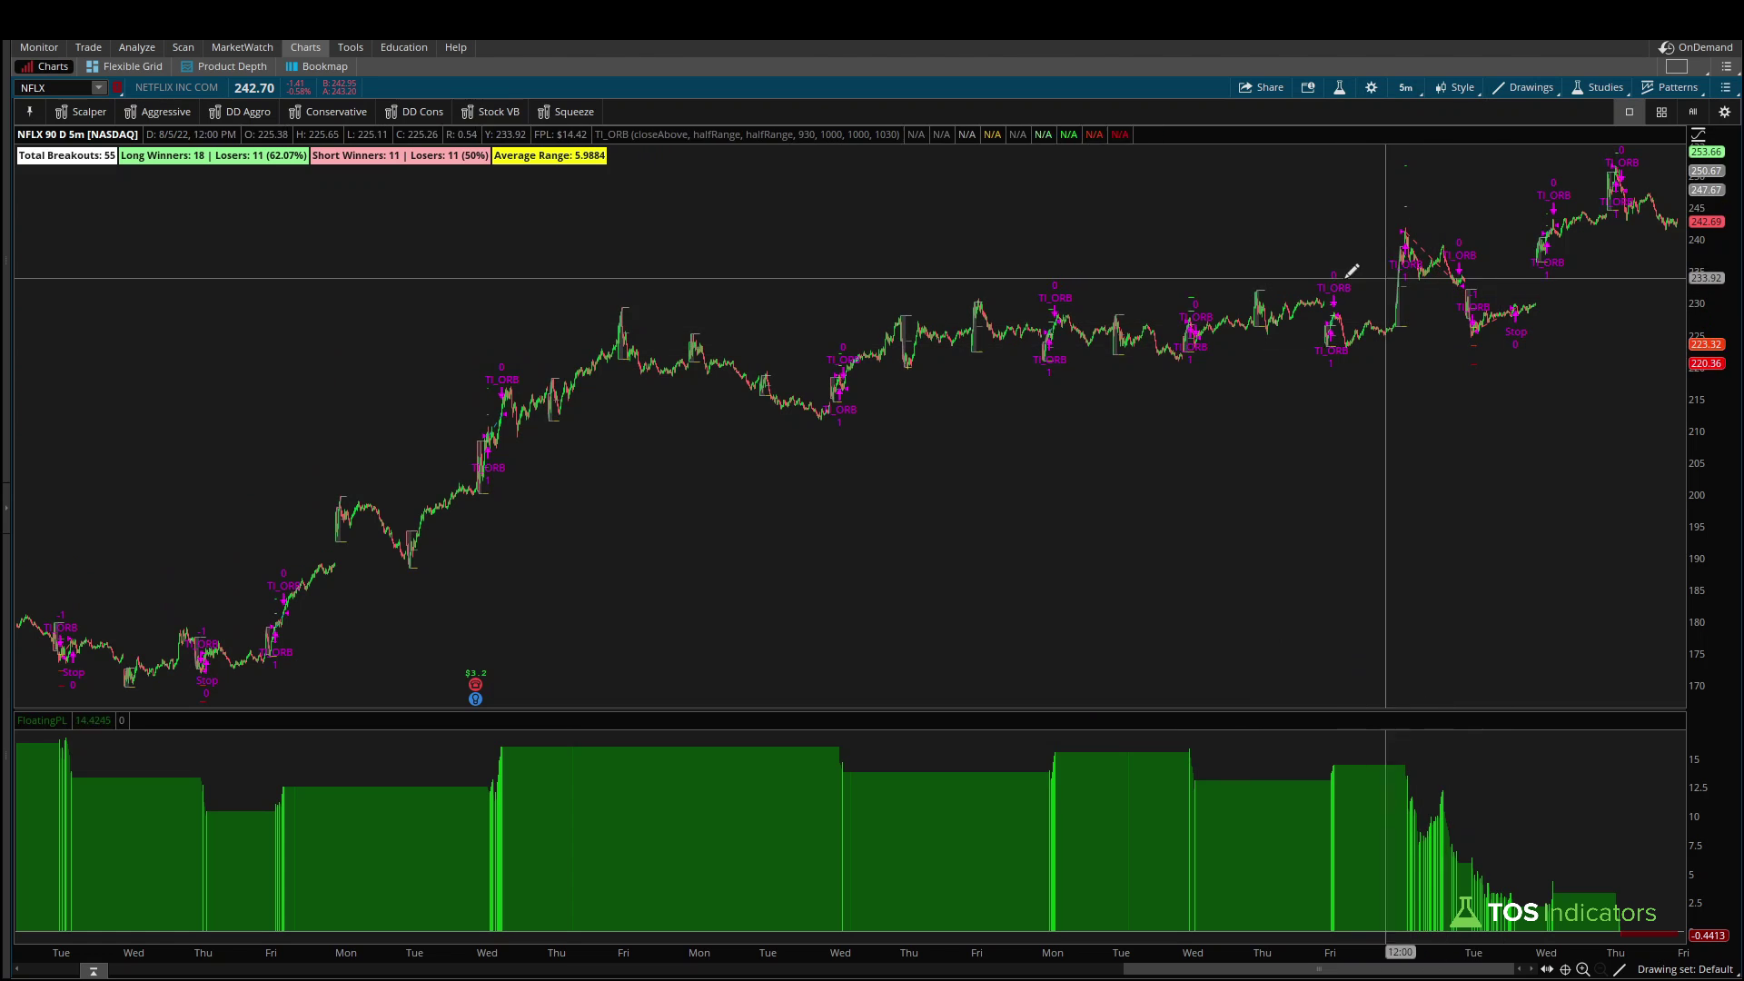
left_click_drag(1324, 282, 1587, 296)
left_click_drag(1171, 366, 1687, 366)
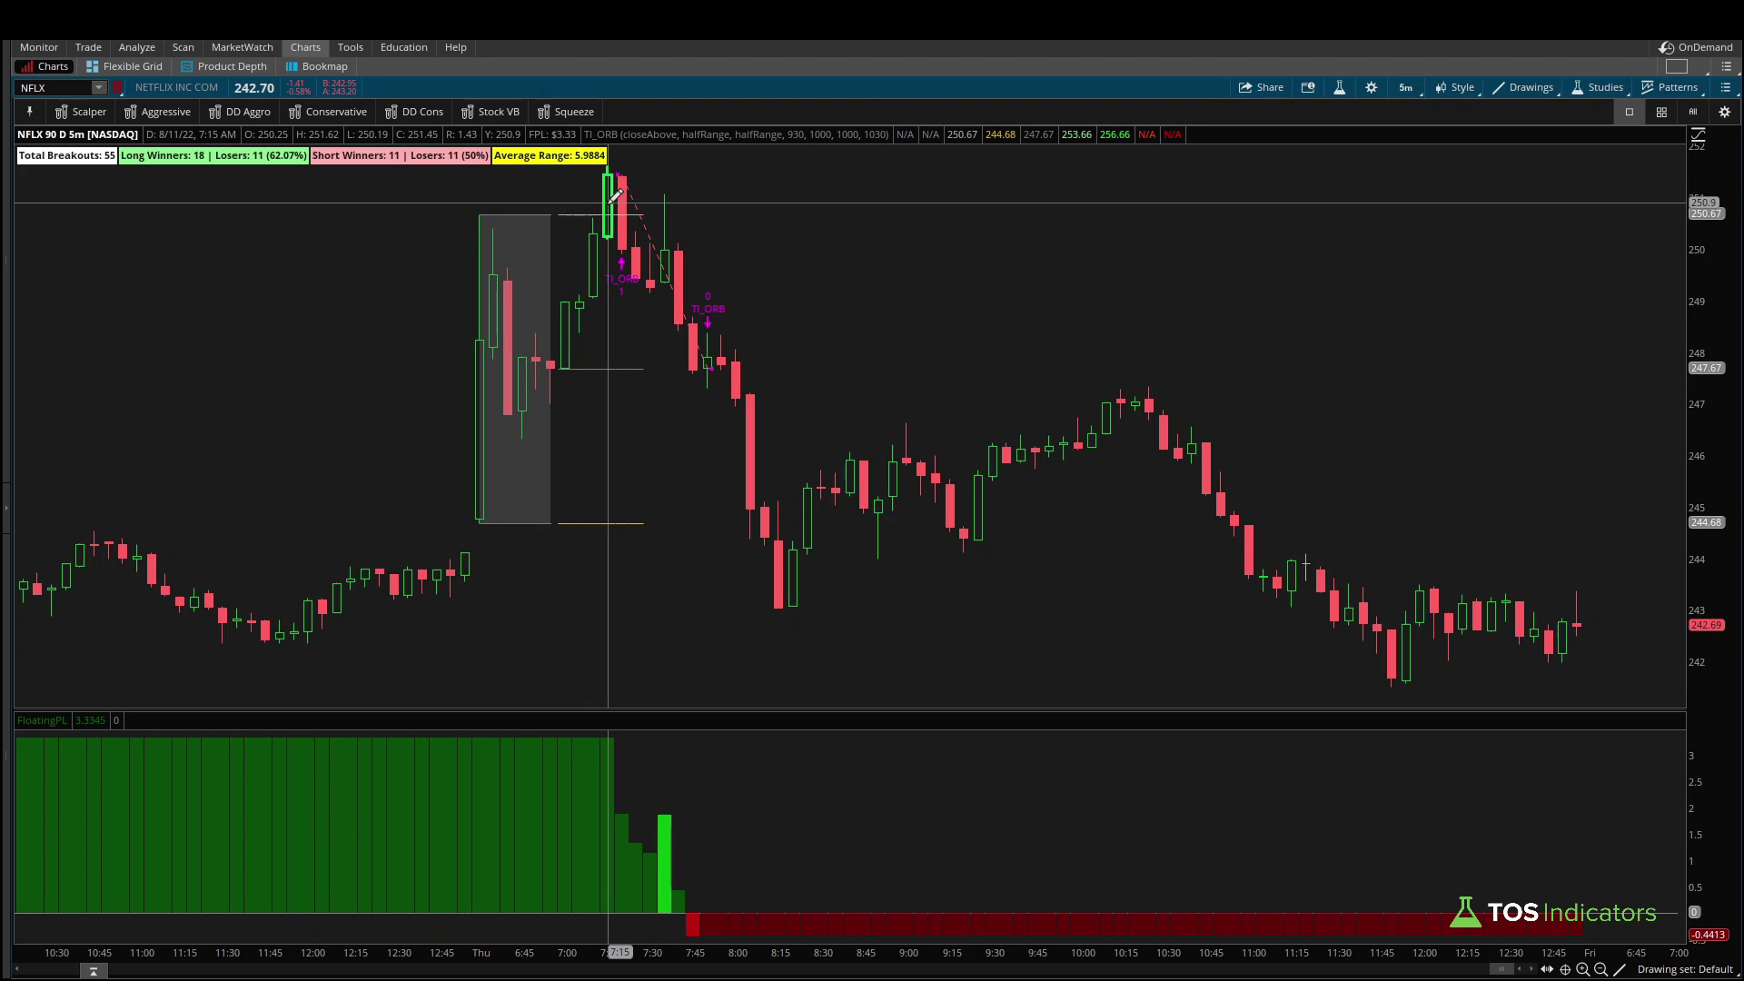
- Switch the TI_ORB entry type to wickTouch and apply it to the chart
left_click(1338, 87)
double_click(901, 338)
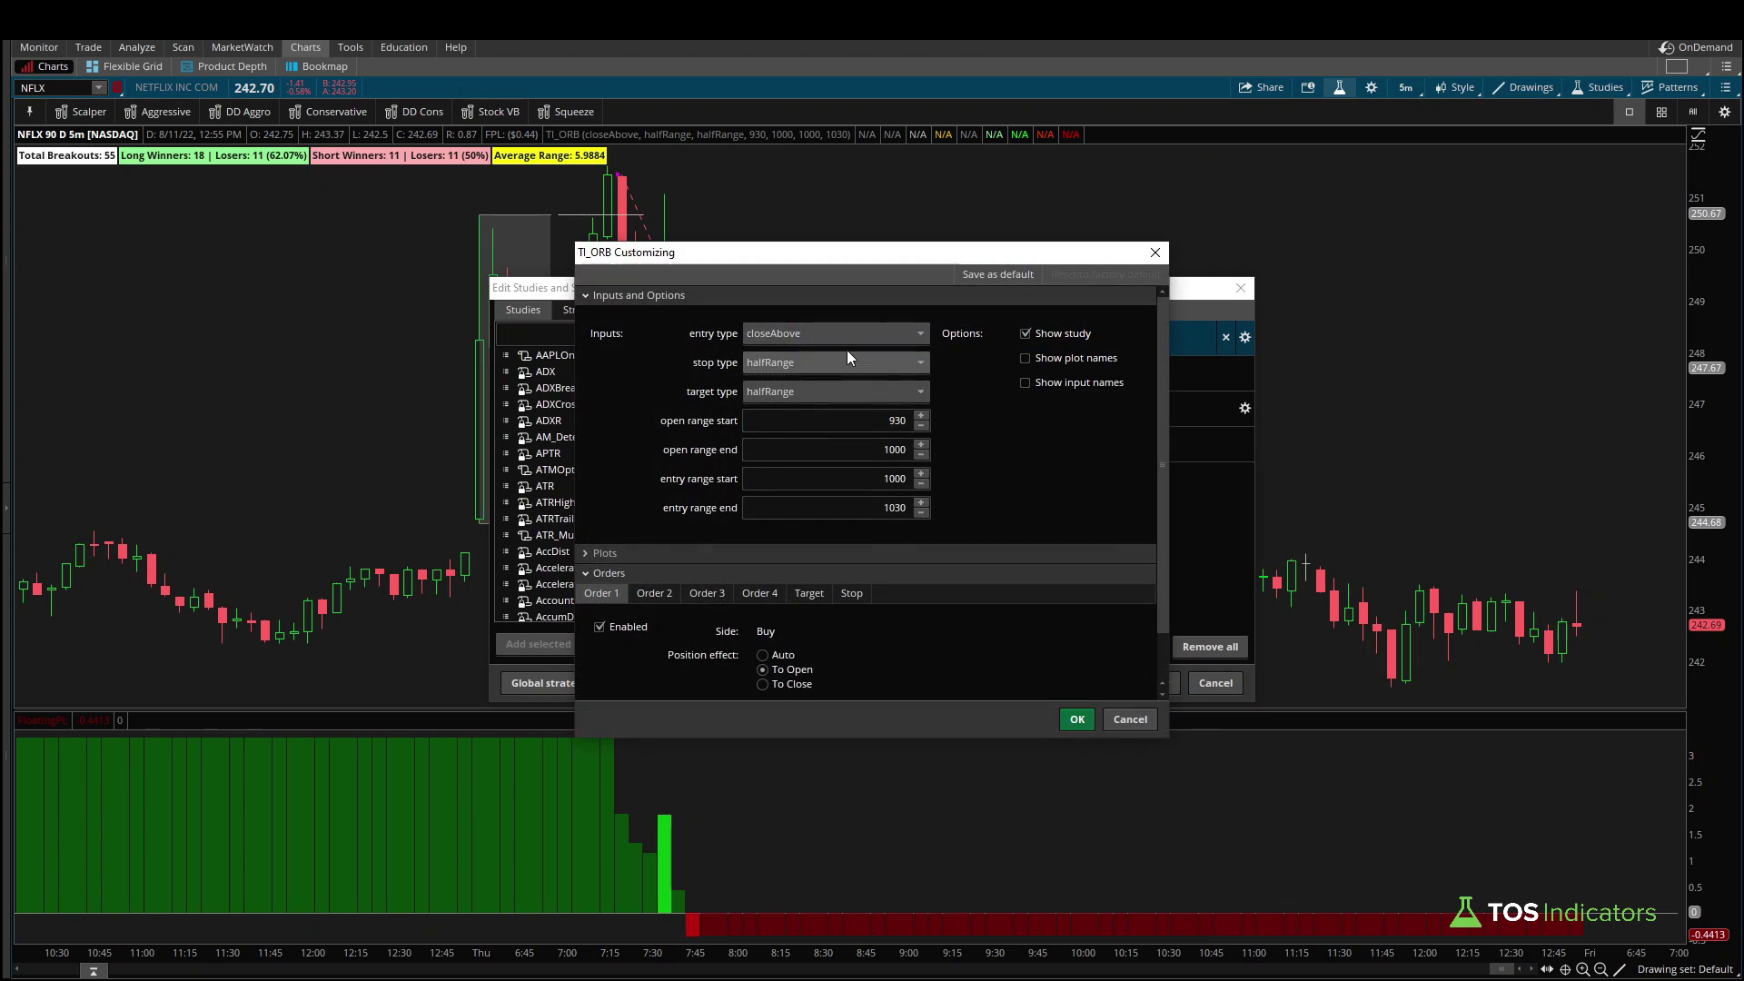
left_click(845, 336)
left_click(796, 387)
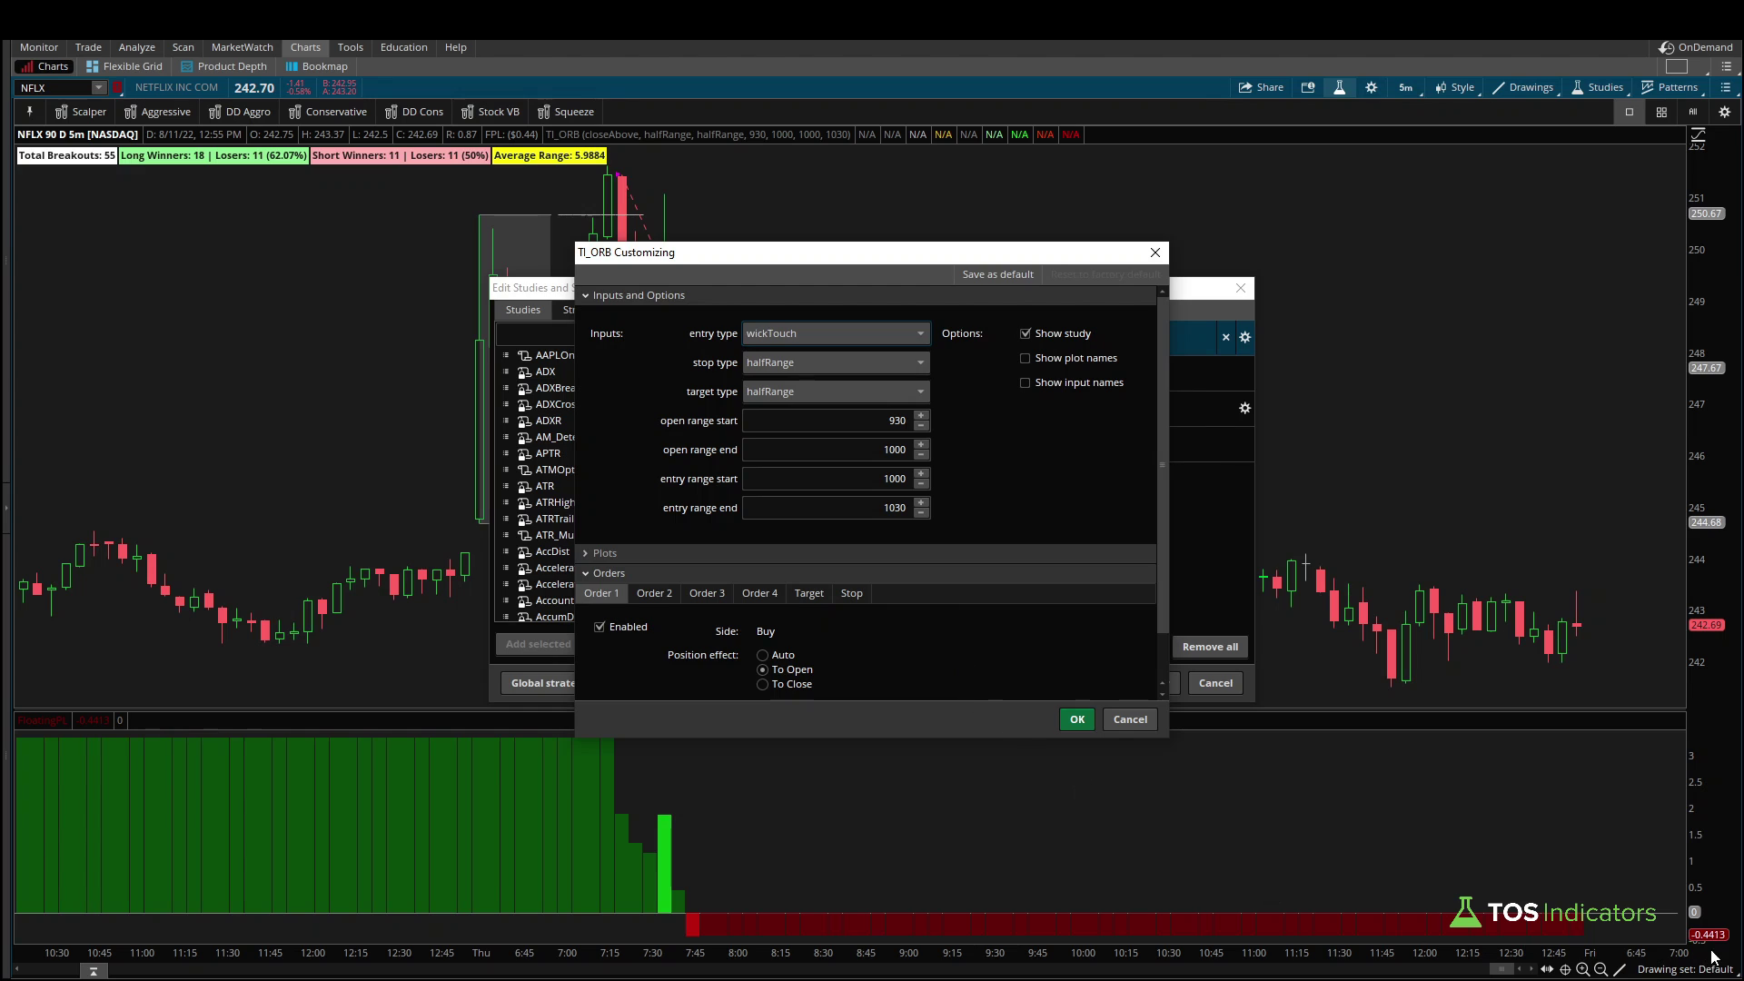
left_click(1077, 719)
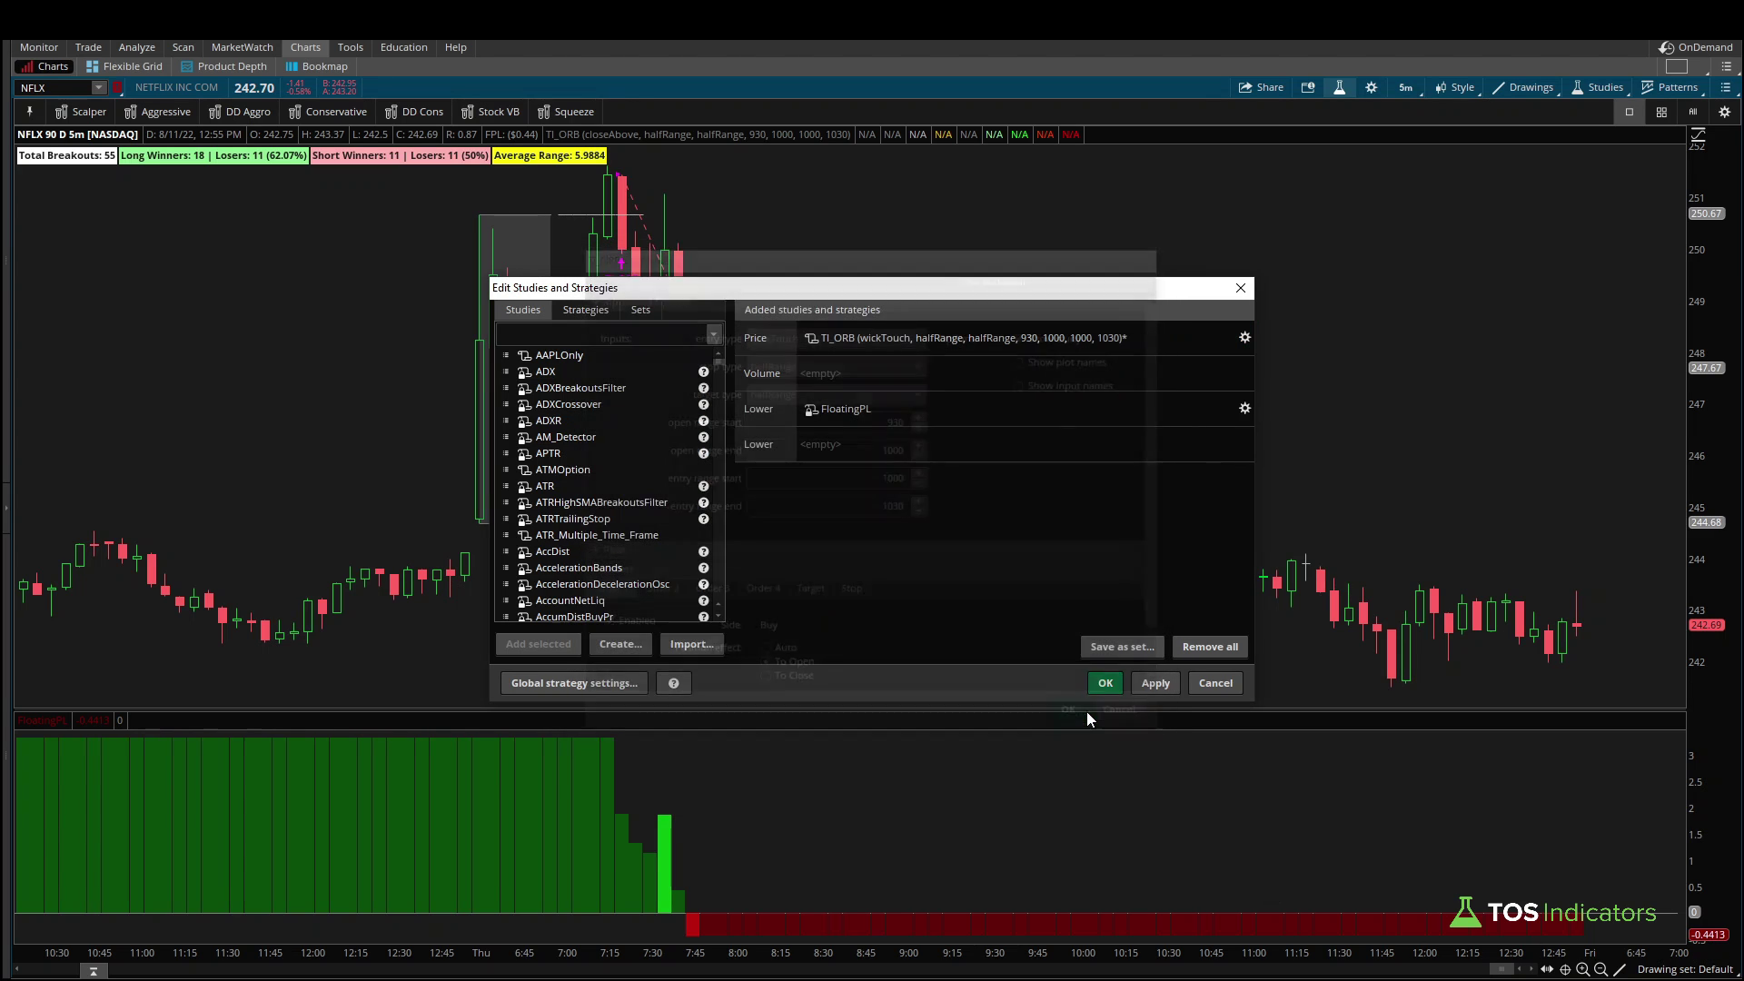
left_click(1155, 683)
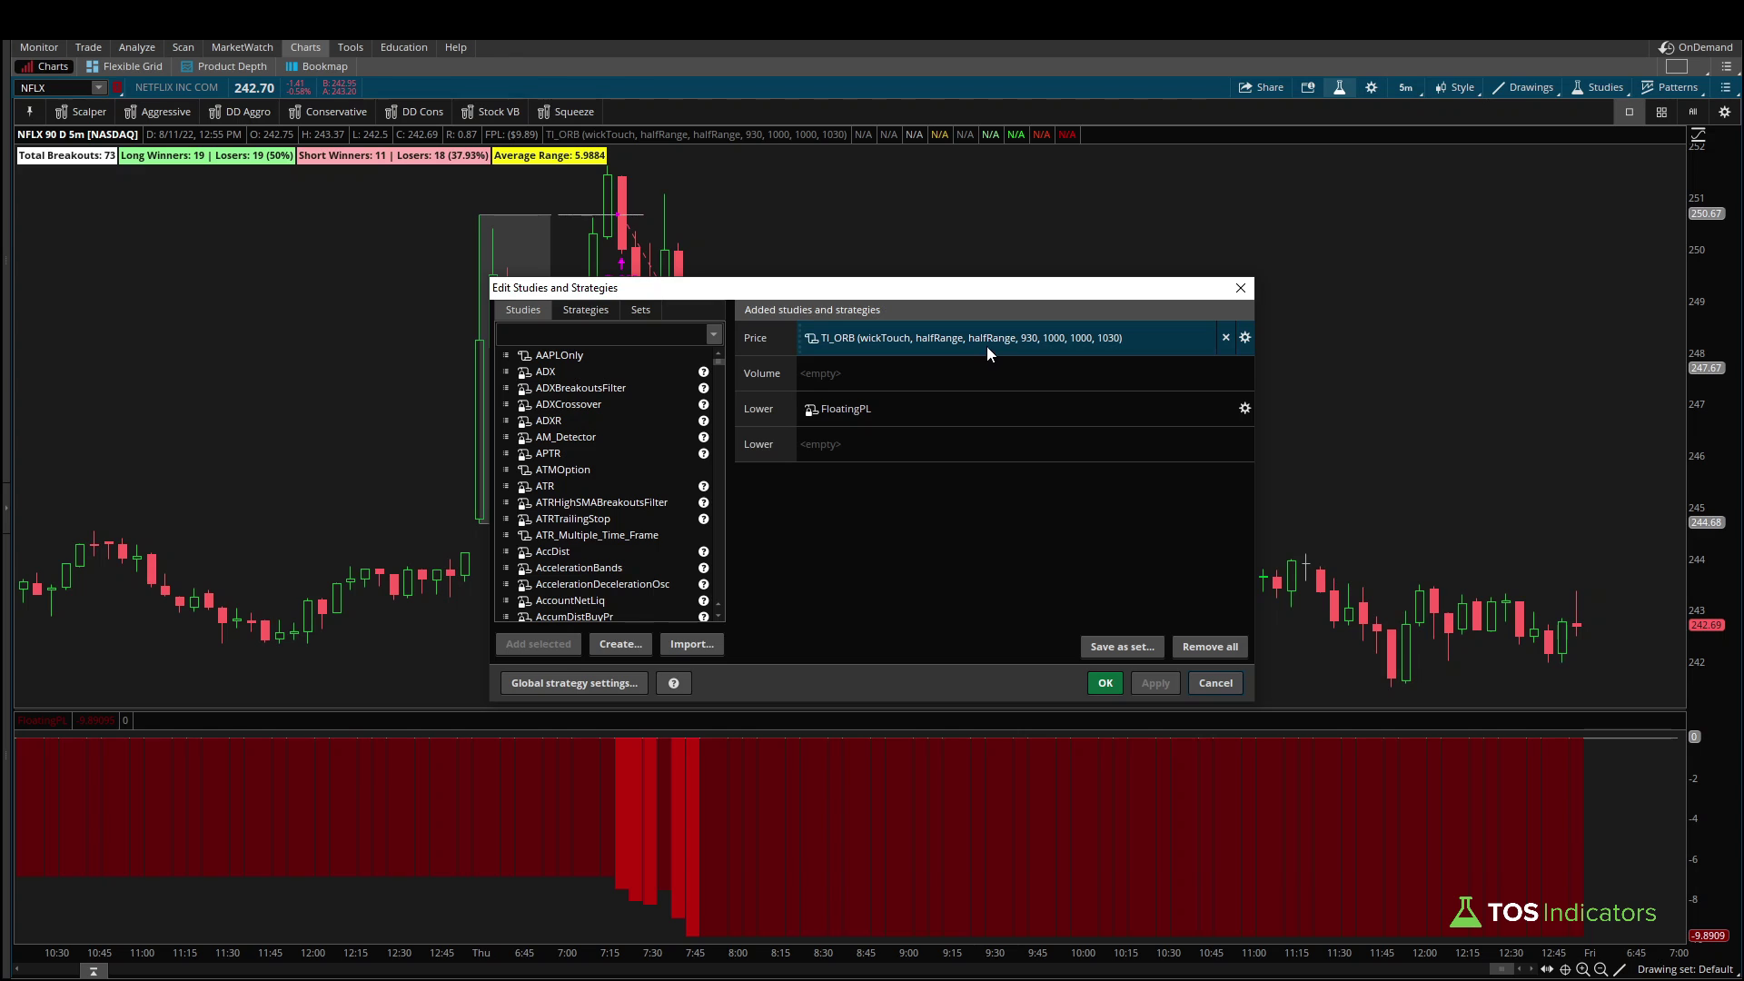
- Restore the TI_ORB entry type to closeAbove and apply it to the chart
double_click(913, 348)
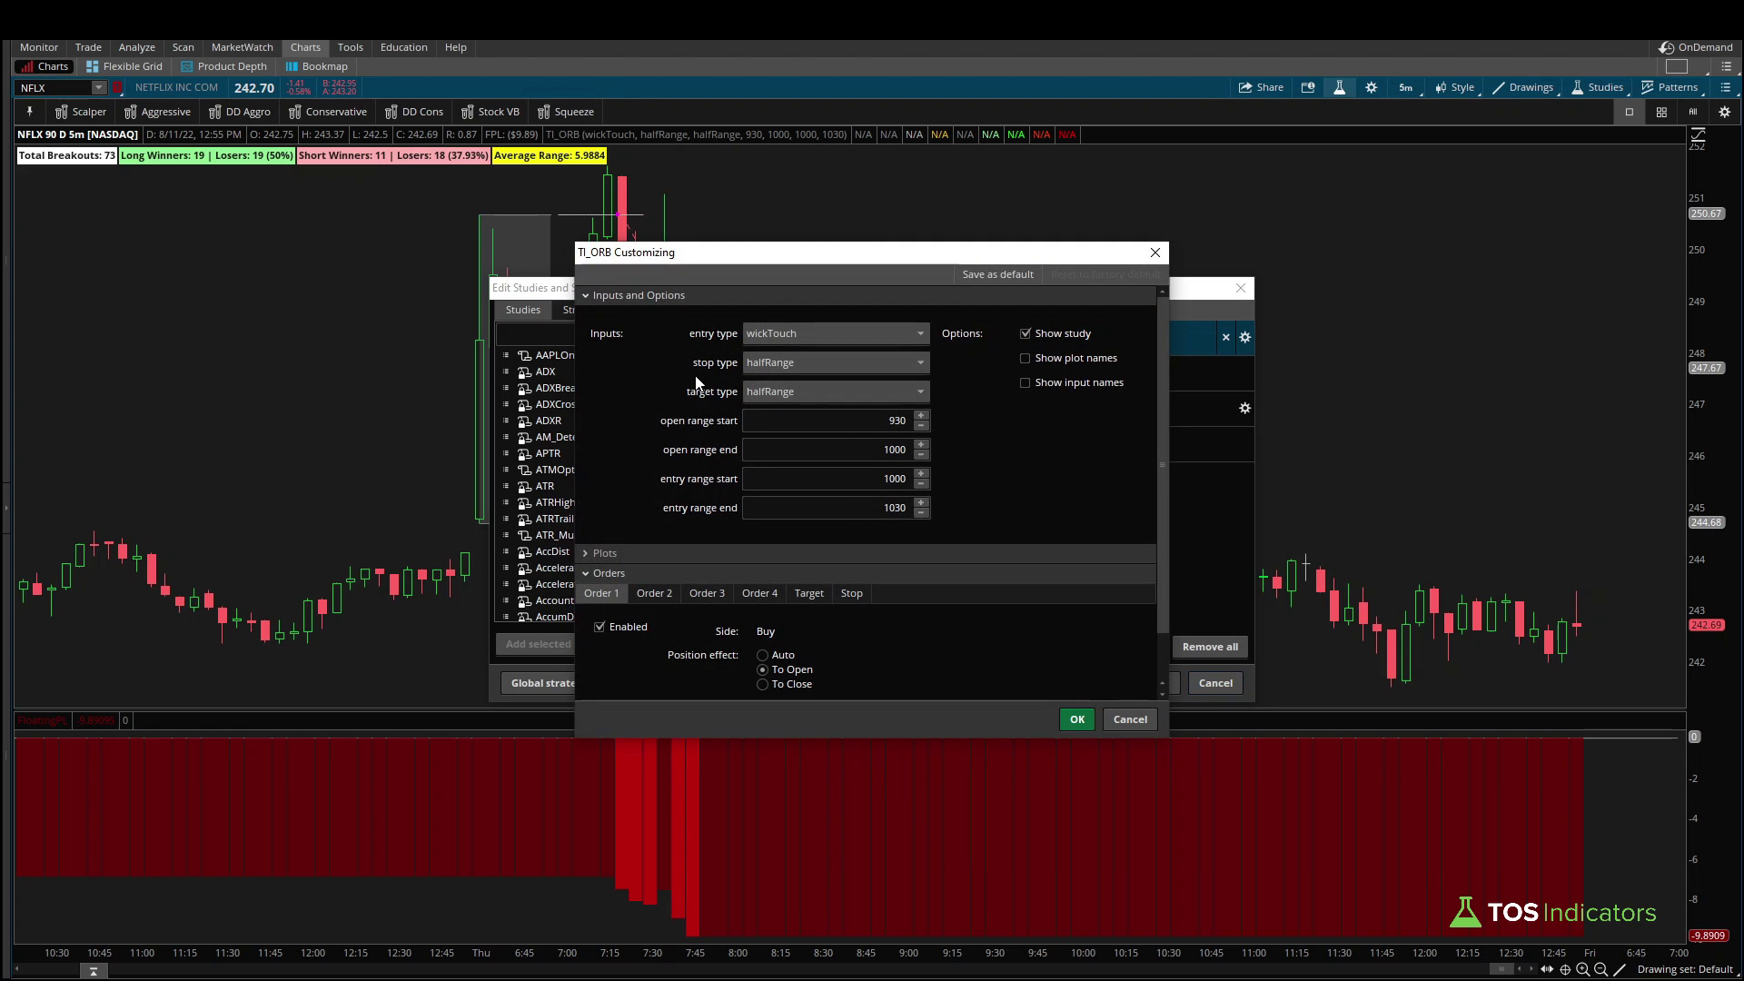
left_click(758, 333)
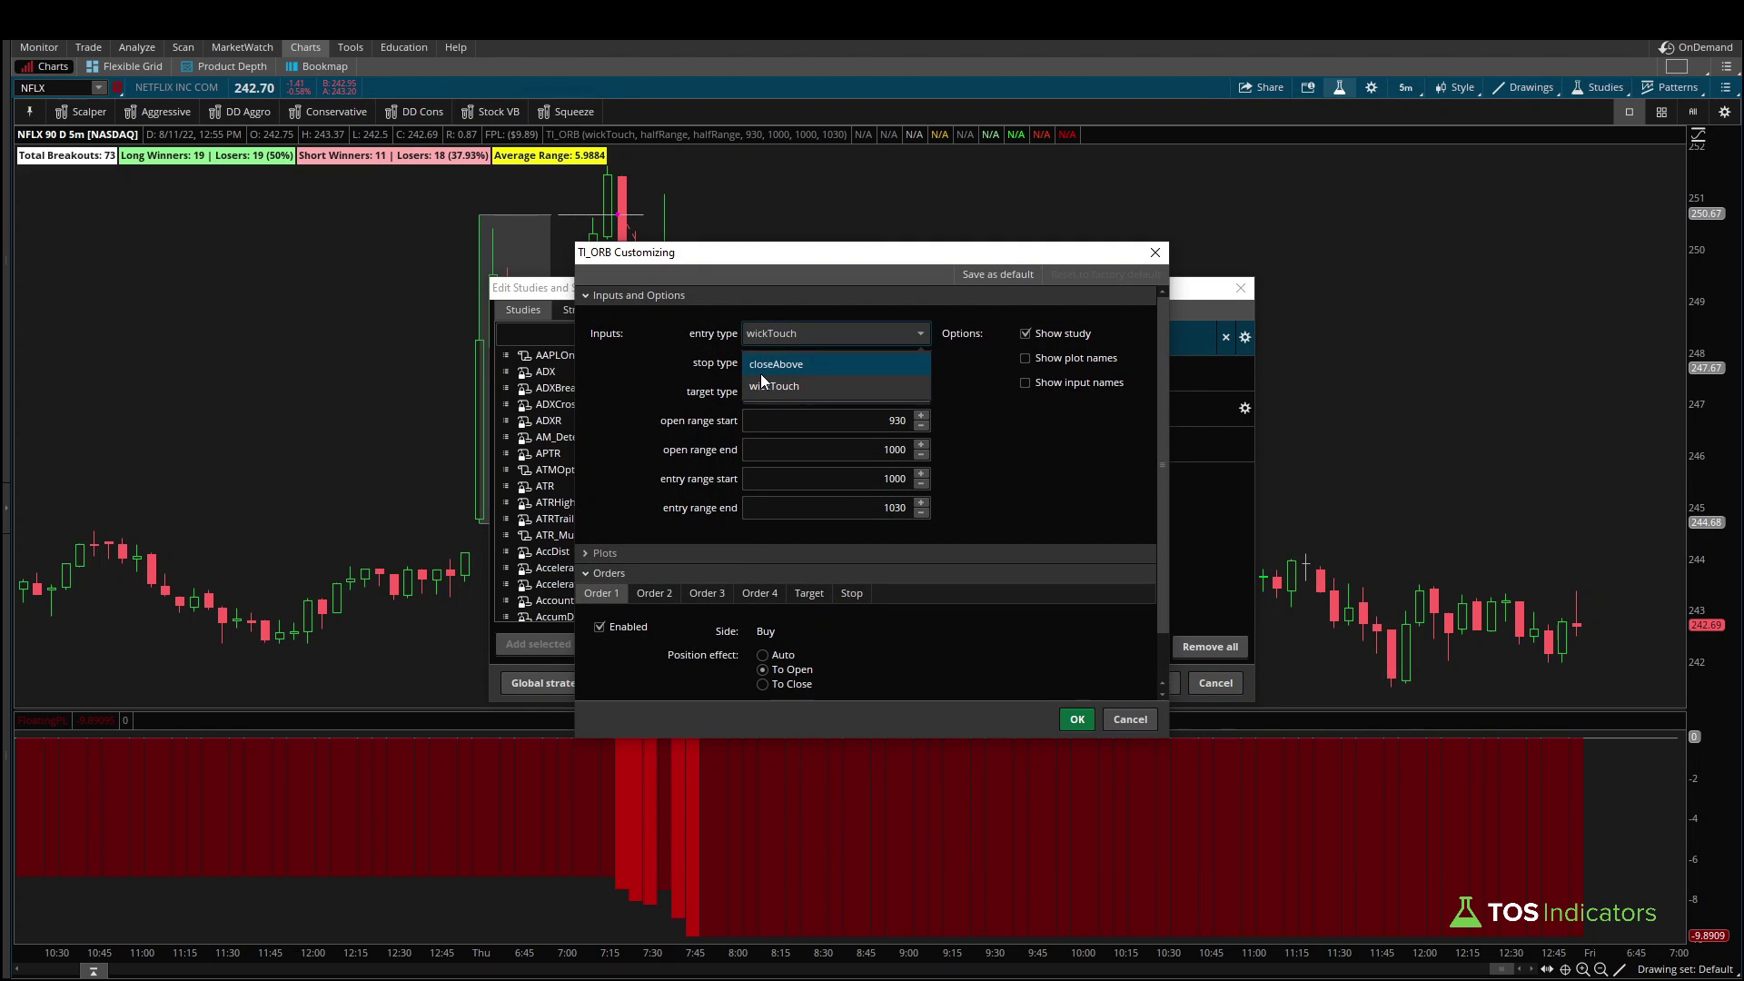
left_click(762, 370)
left_click(1078, 718)
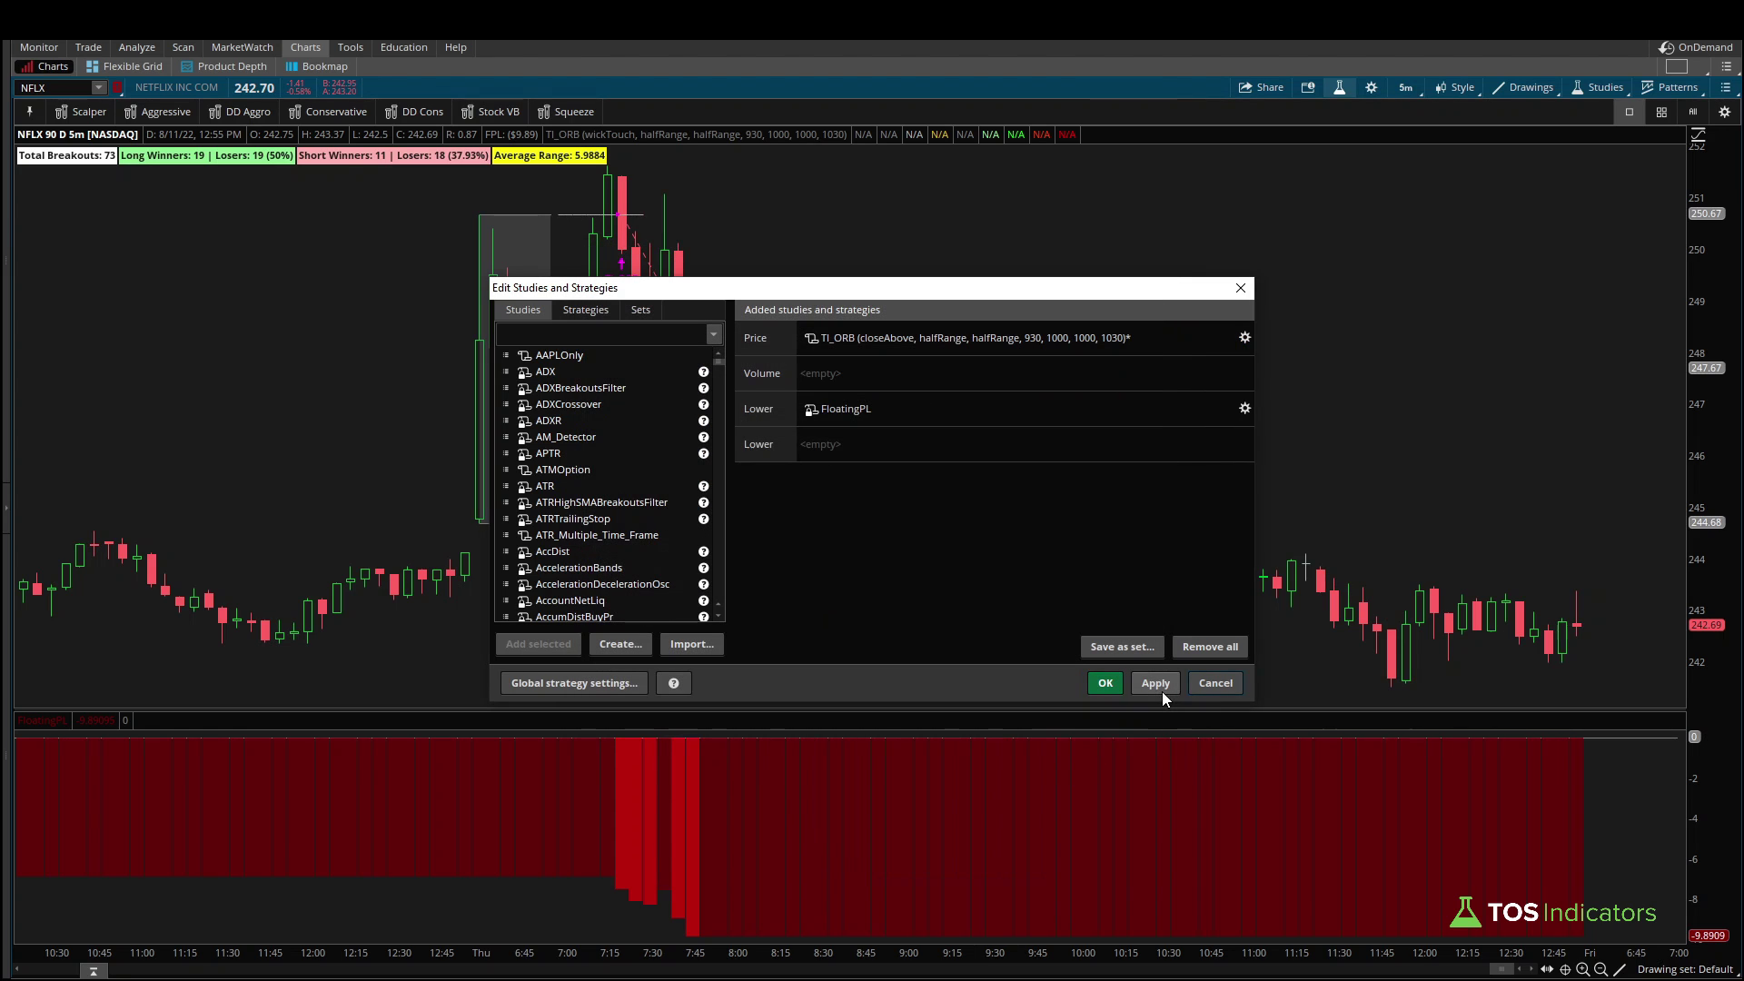
left_click(1159, 688)
double_click(995, 349)
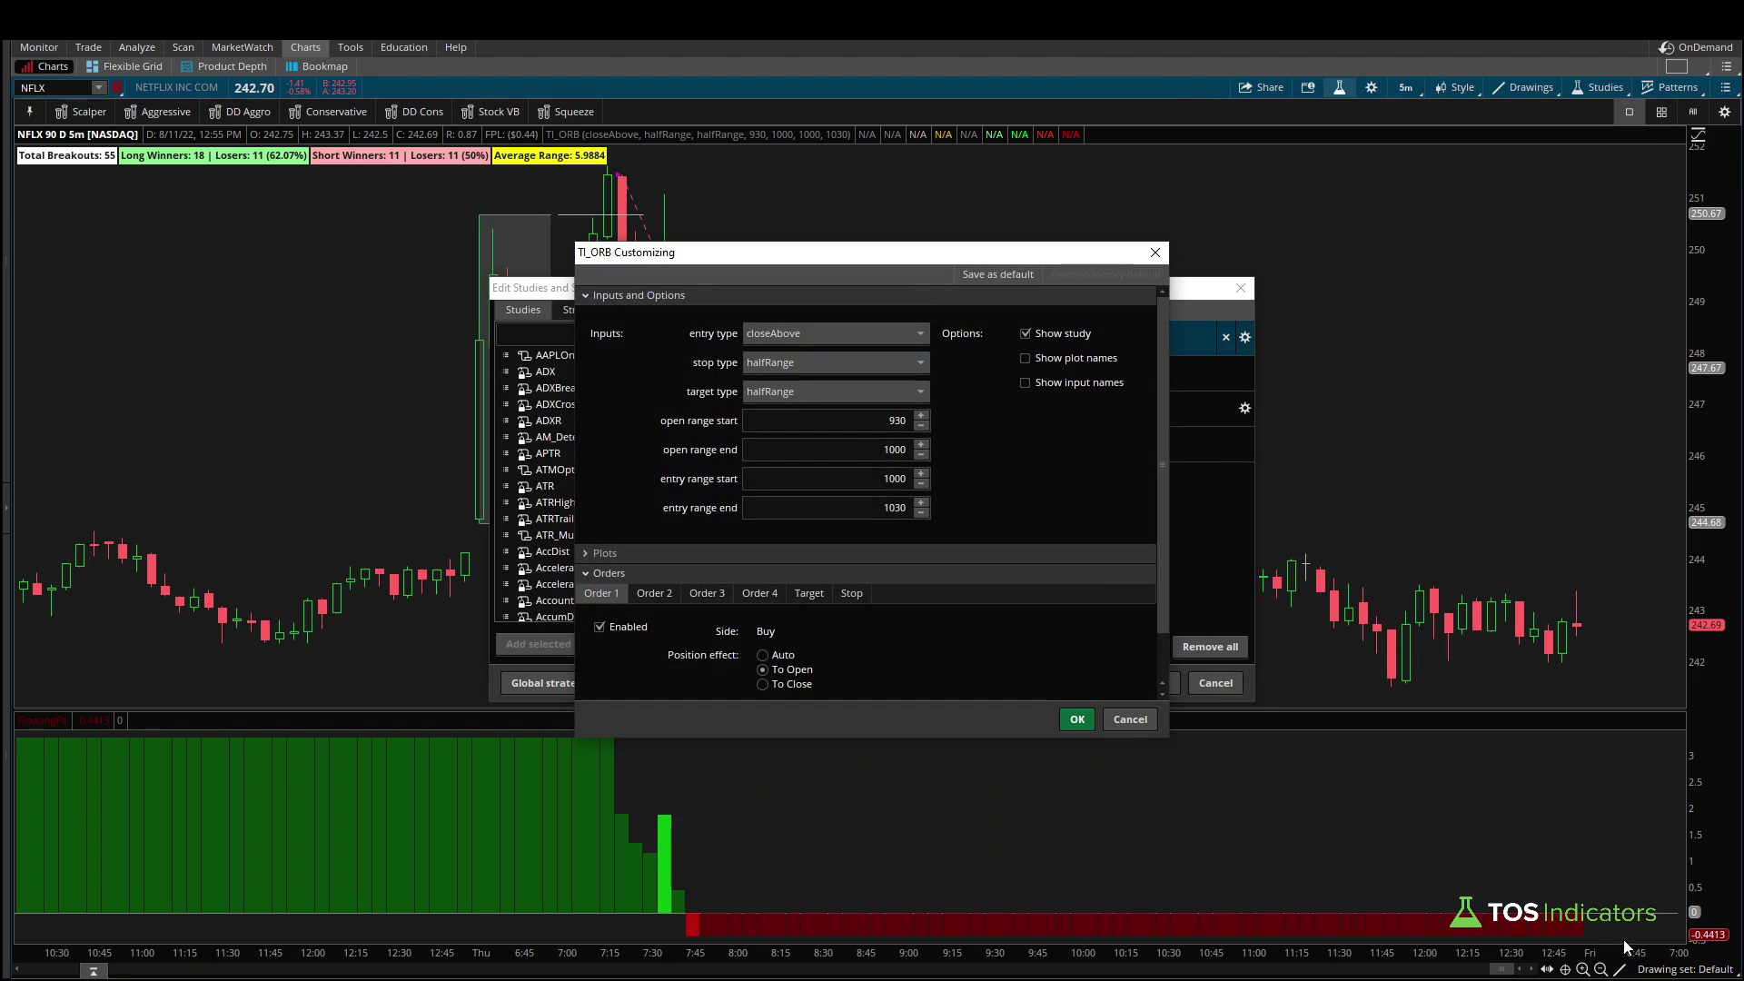
- Set the TI_ORB stop type to fullRange, apply it, and review the backtest results
left_click(792, 362)
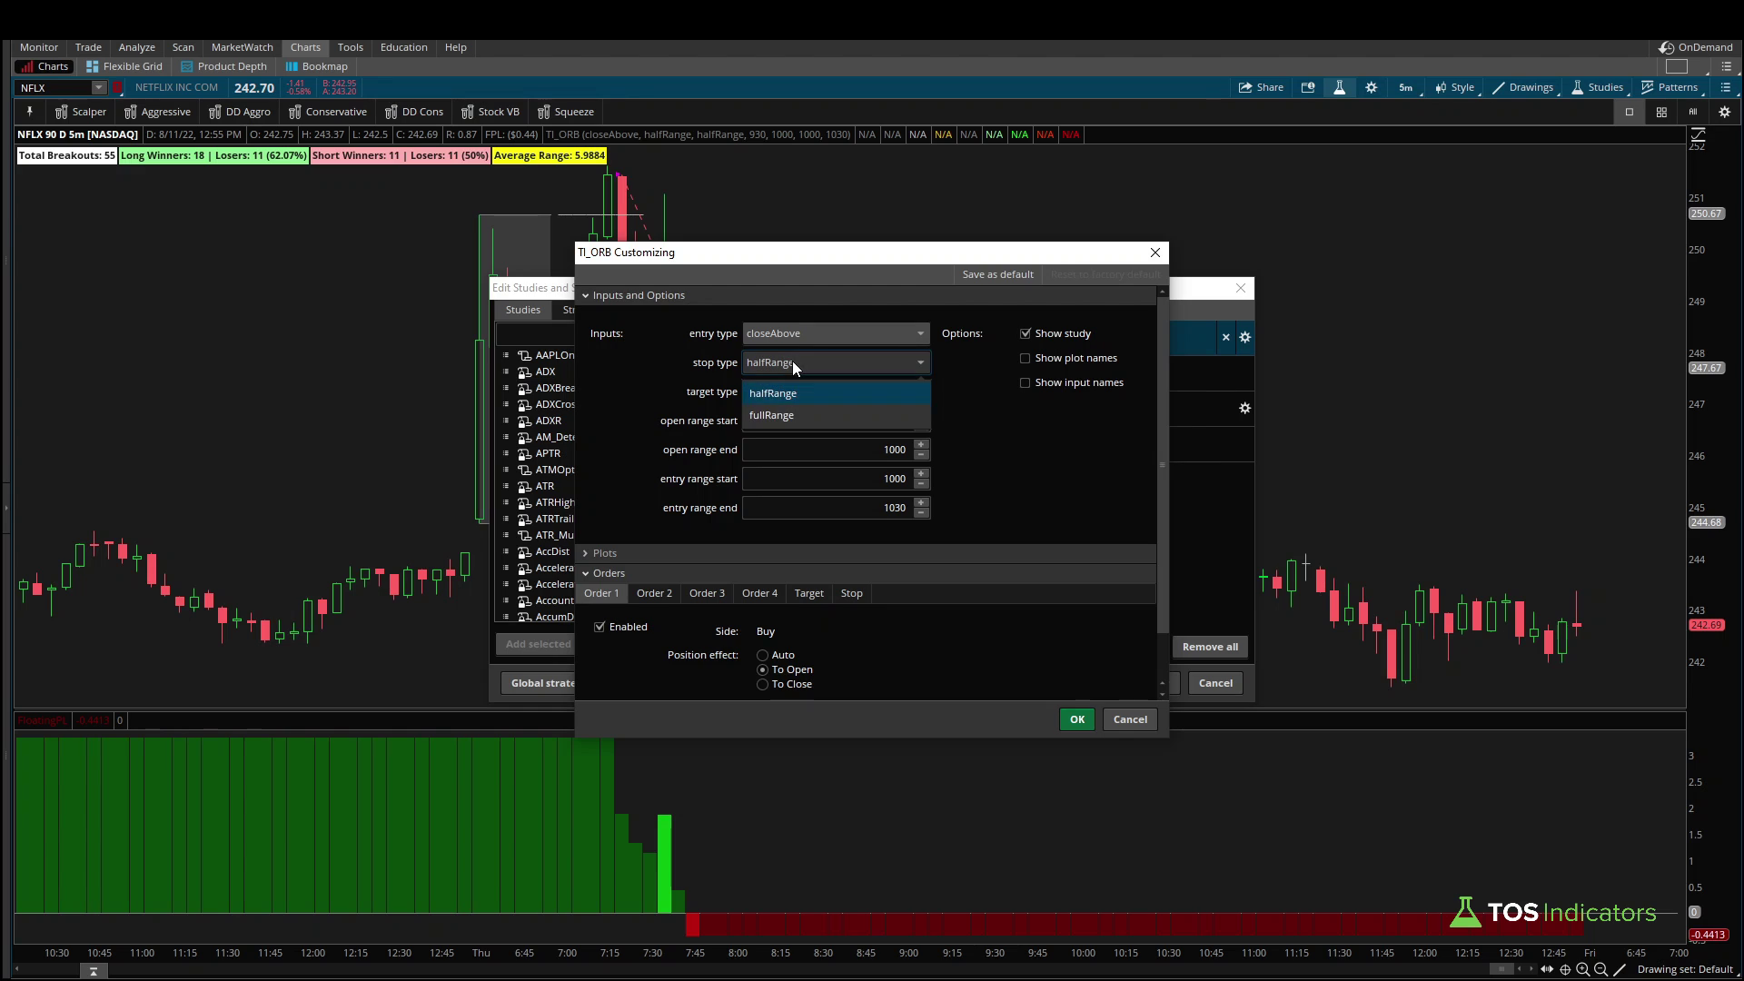
left_click(810, 416)
left_click(1077, 719)
left_click(1155, 683)
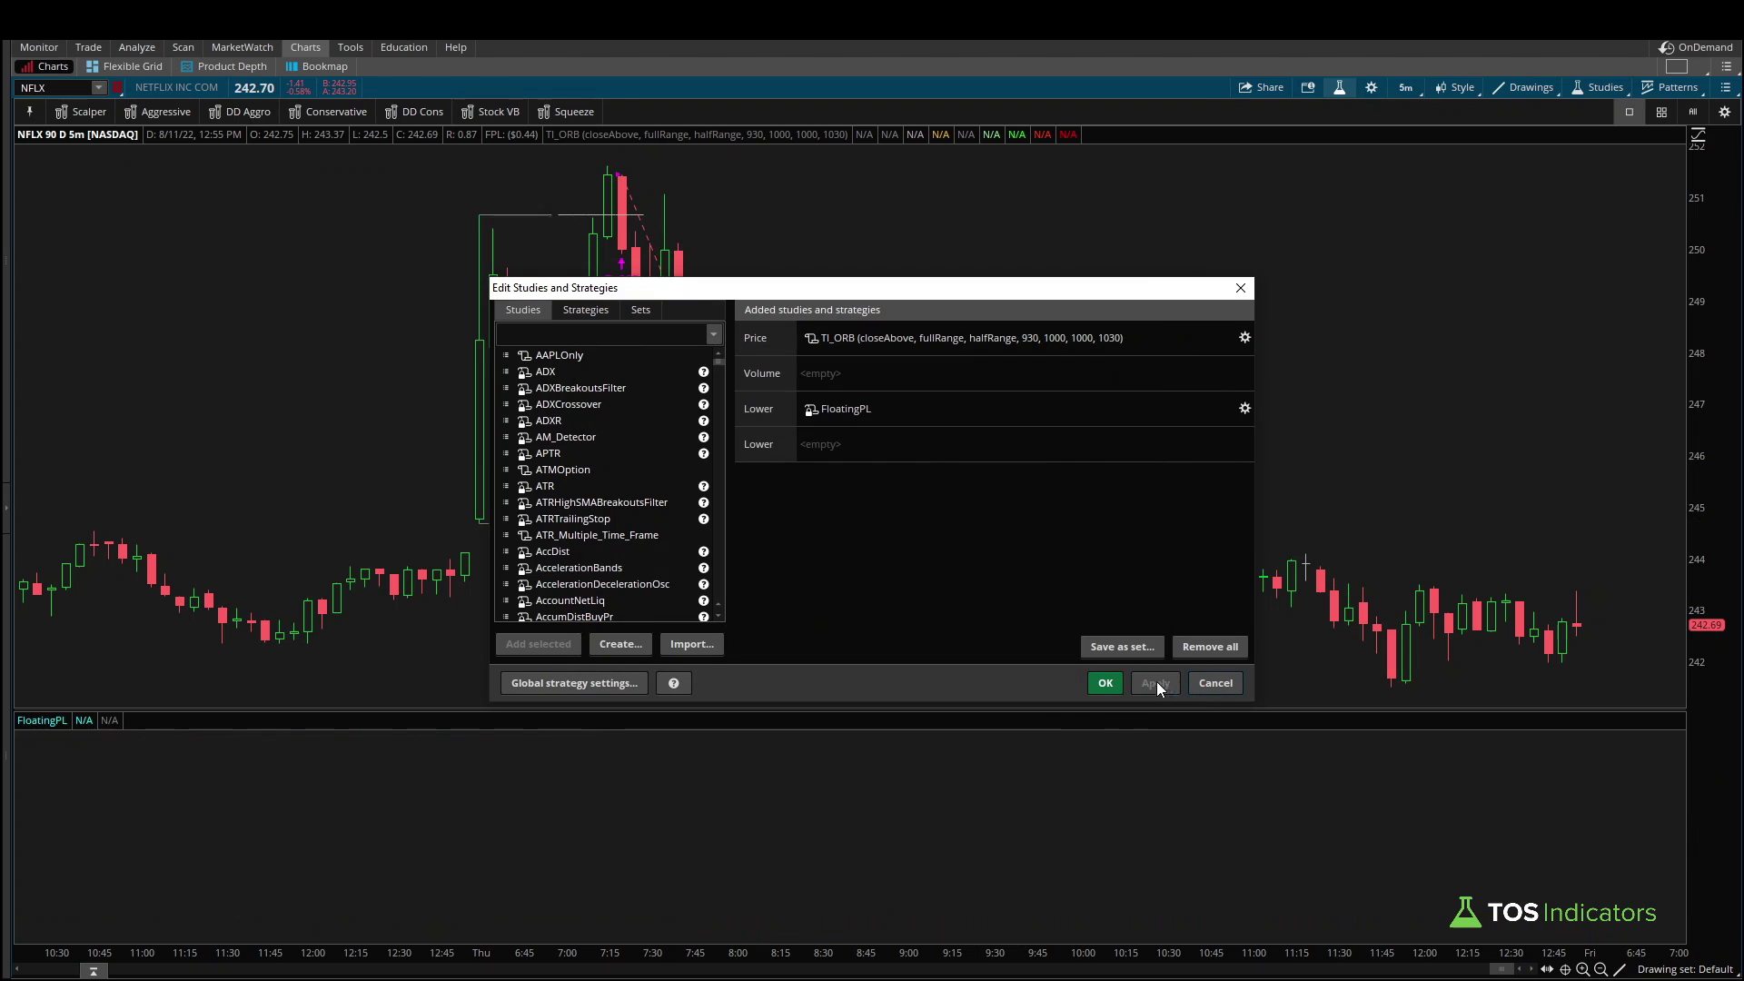
left_click(1105, 683)
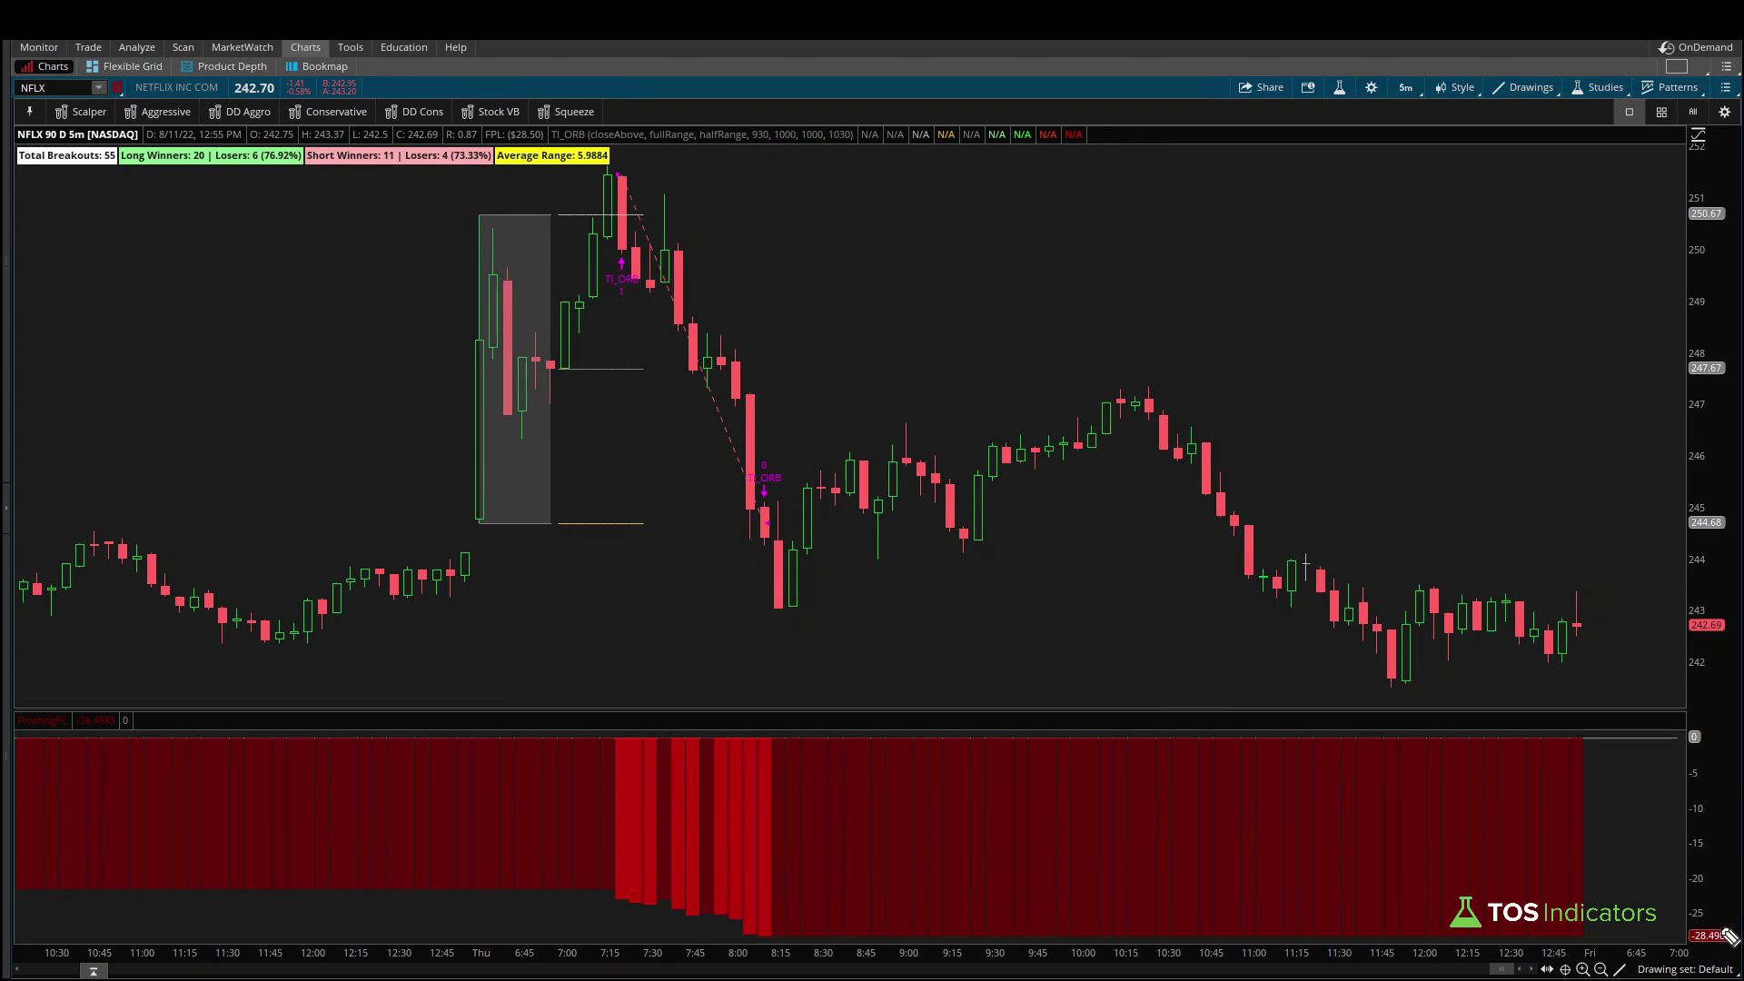
mouse_move(1729, 937)
left_mouse_down()
mouse_move(1724, 911)
mouse_move(1678, 943)
mouse_move(1735, 949)
mouse_move(1730, 913)
left_mouse_up()
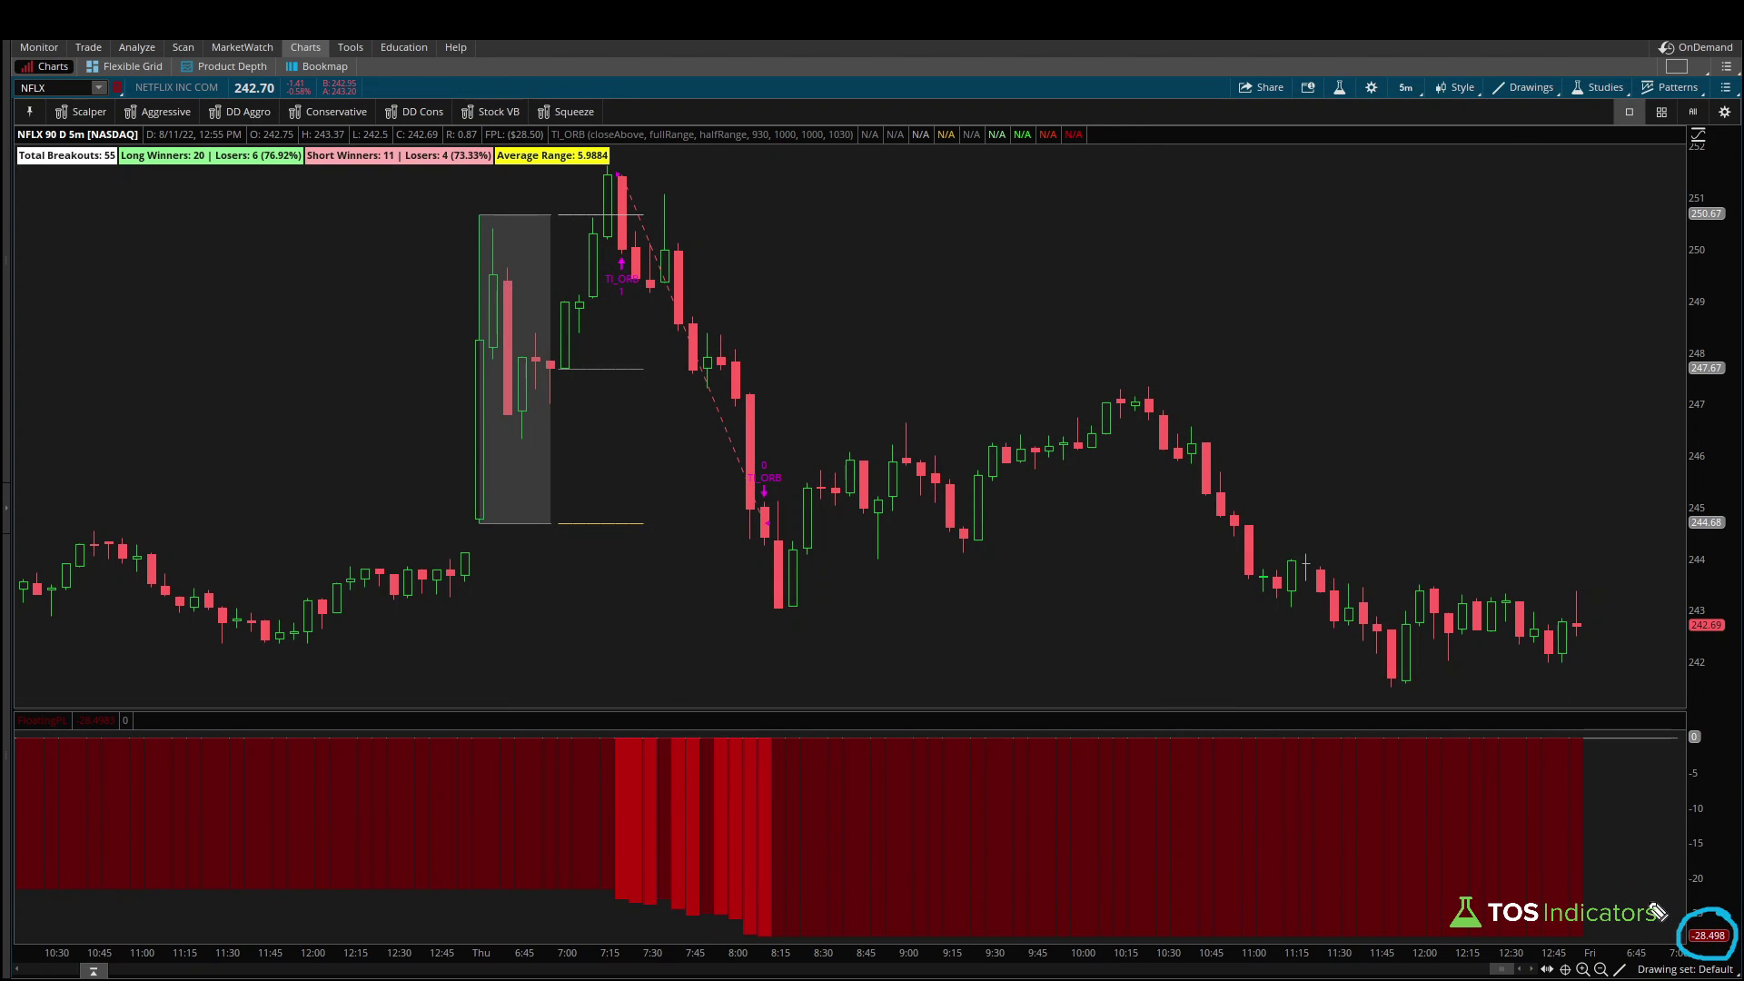
left_click_drag(1629, 884, 1661, 894)
left_click(1337, 89)
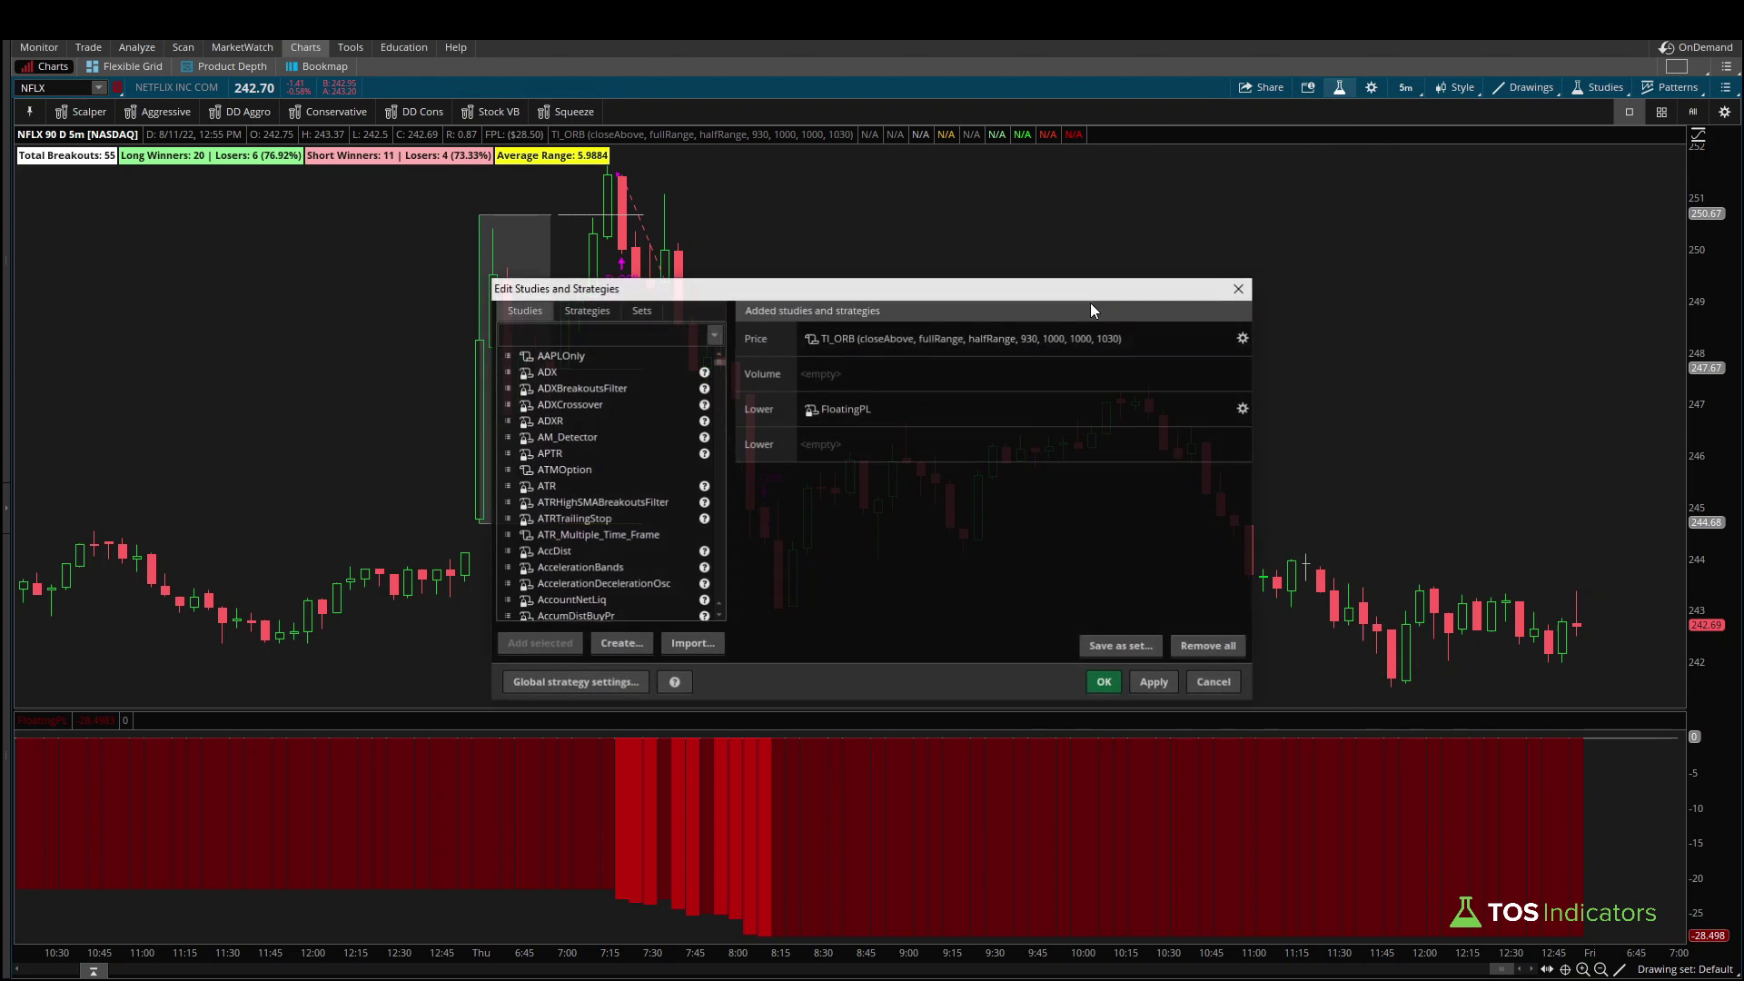
- Return the TI_ORB stop type to halfRange and apply it
double_click(961, 351)
left_click(854, 363)
left_click(787, 405)
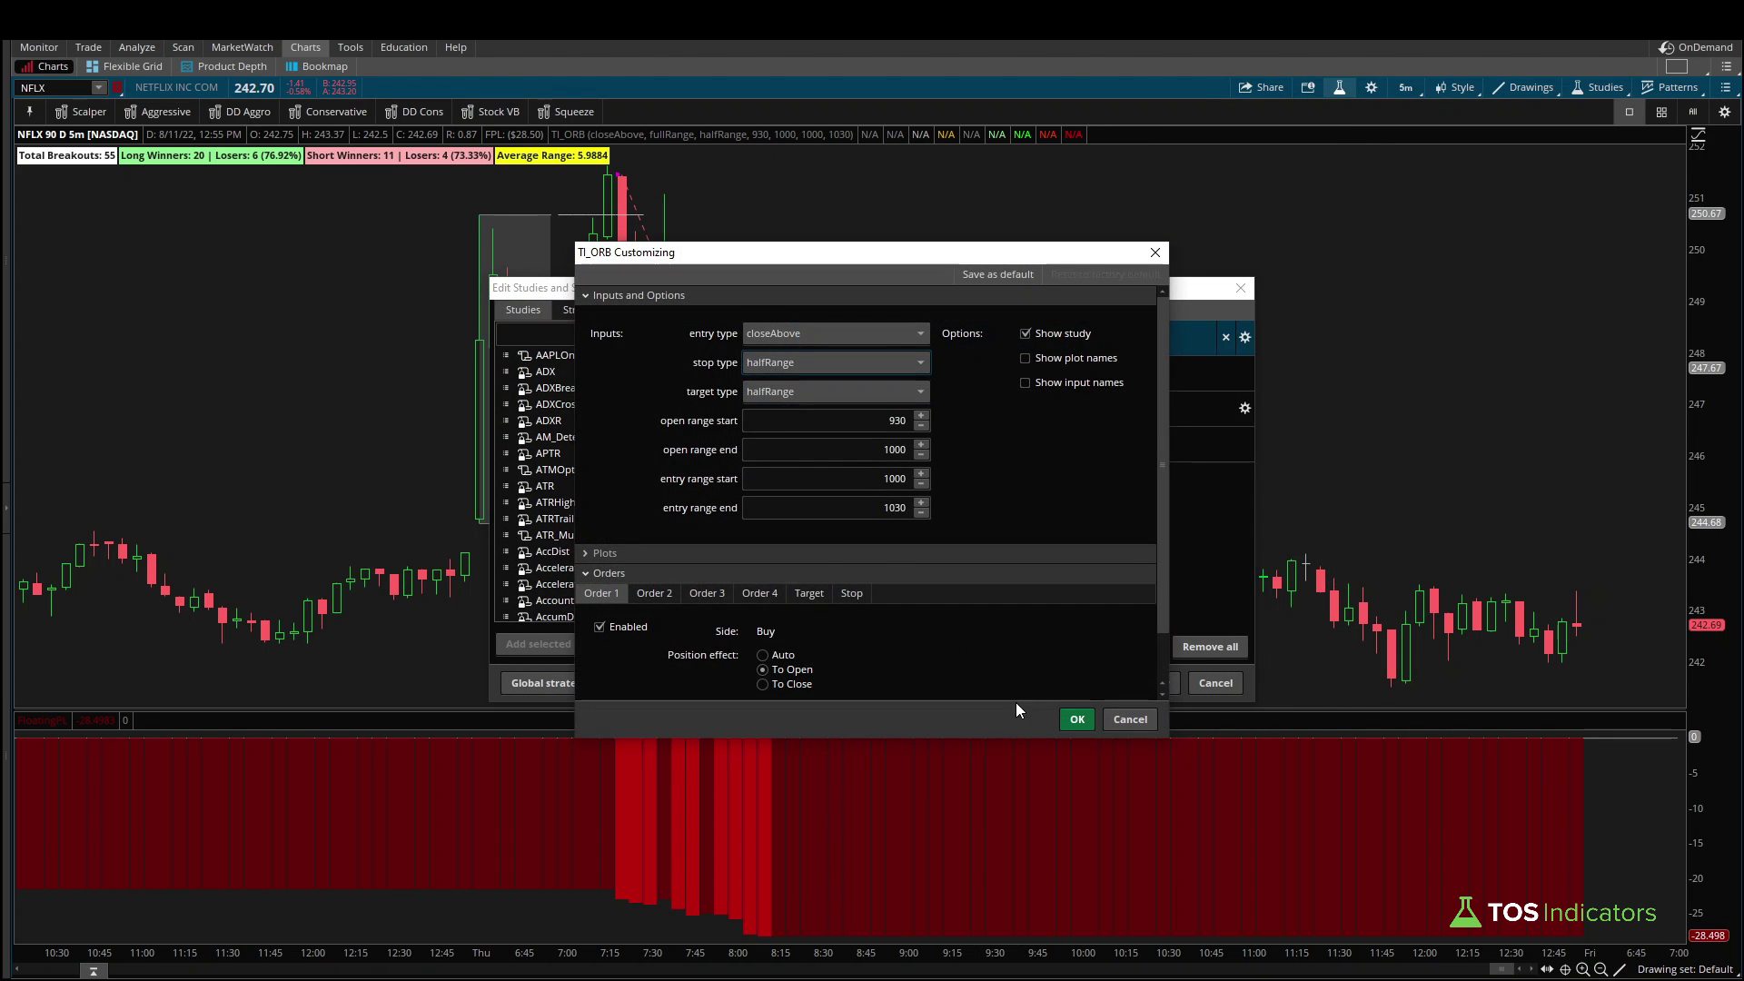
left_click(1076, 719)
left_click(1155, 683)
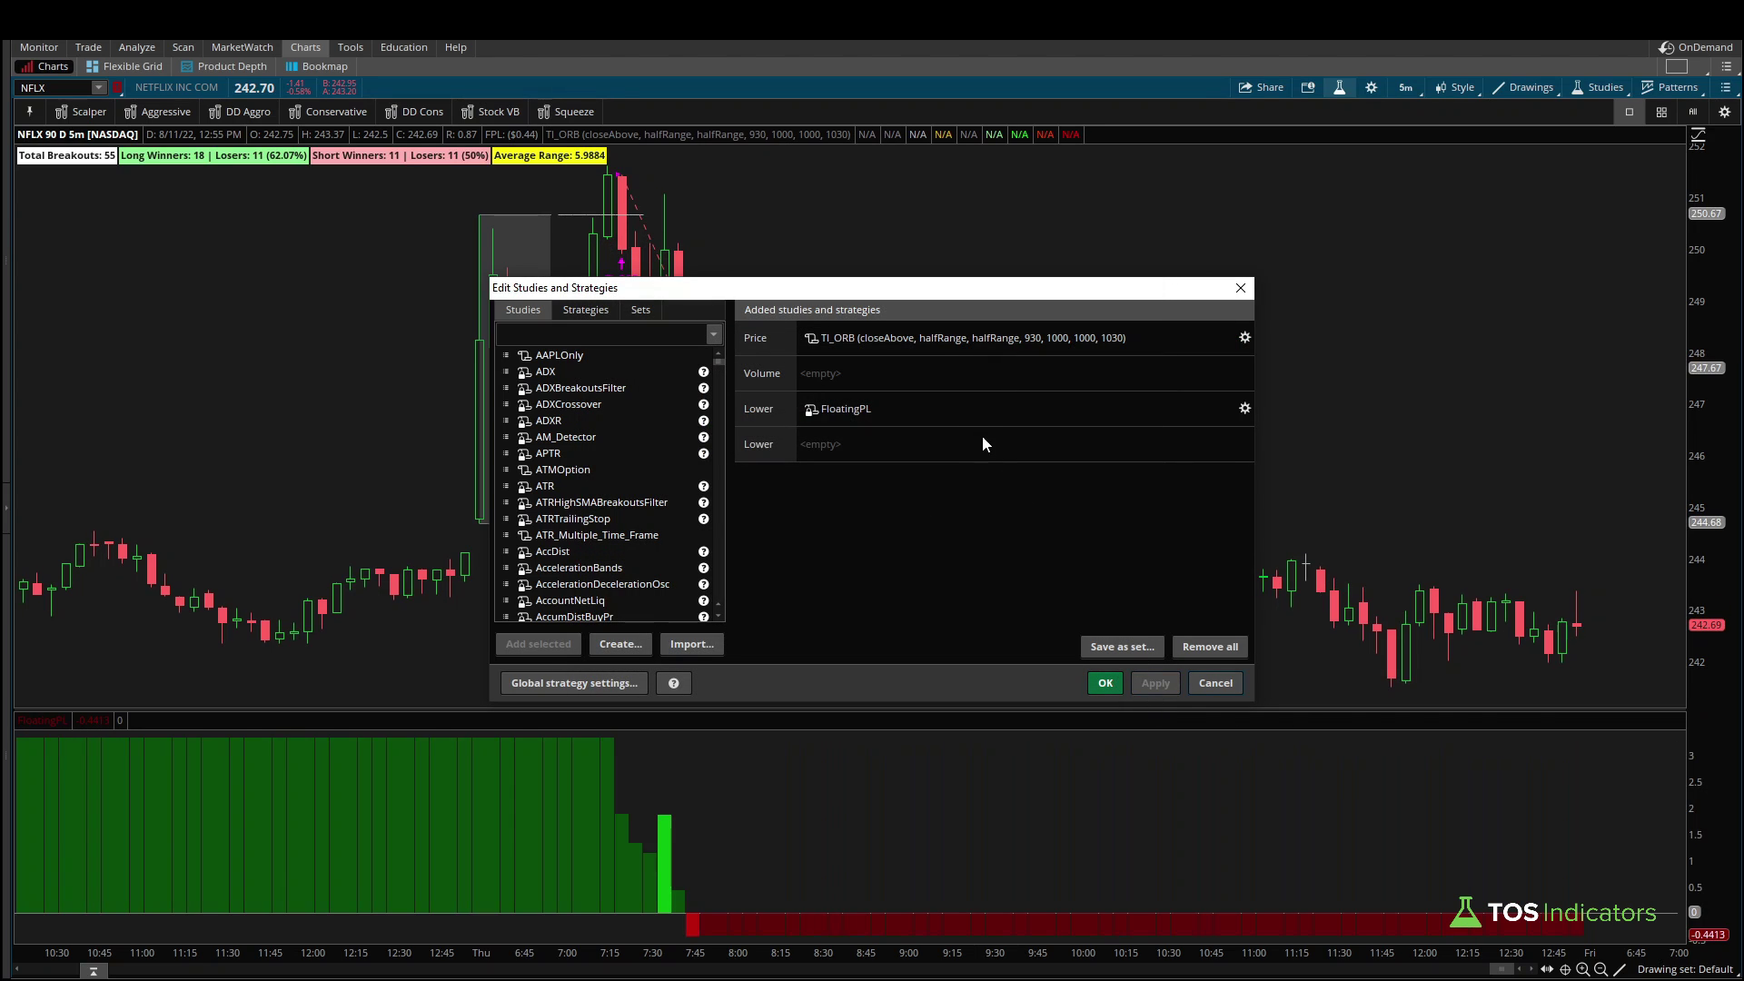
- Set the TI_ORB target type to fullRange and rerun the backtest
double_click(924, 356)
left_click(806, 400)
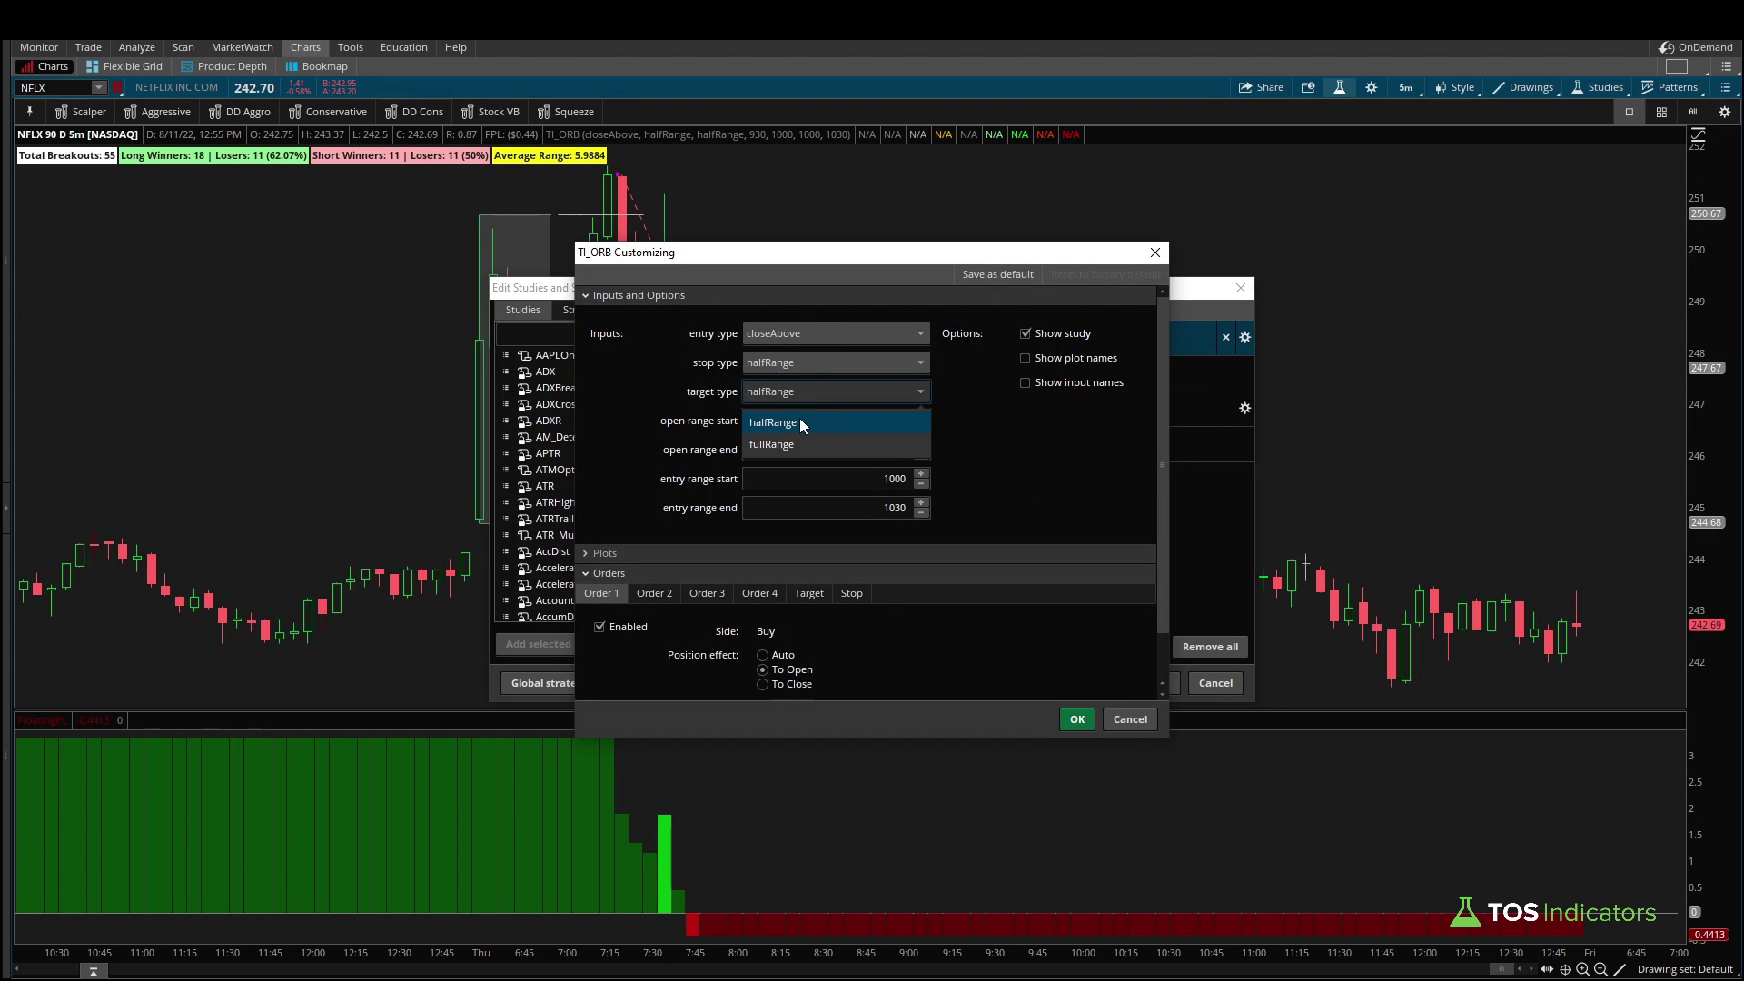
left_click(791, 443)
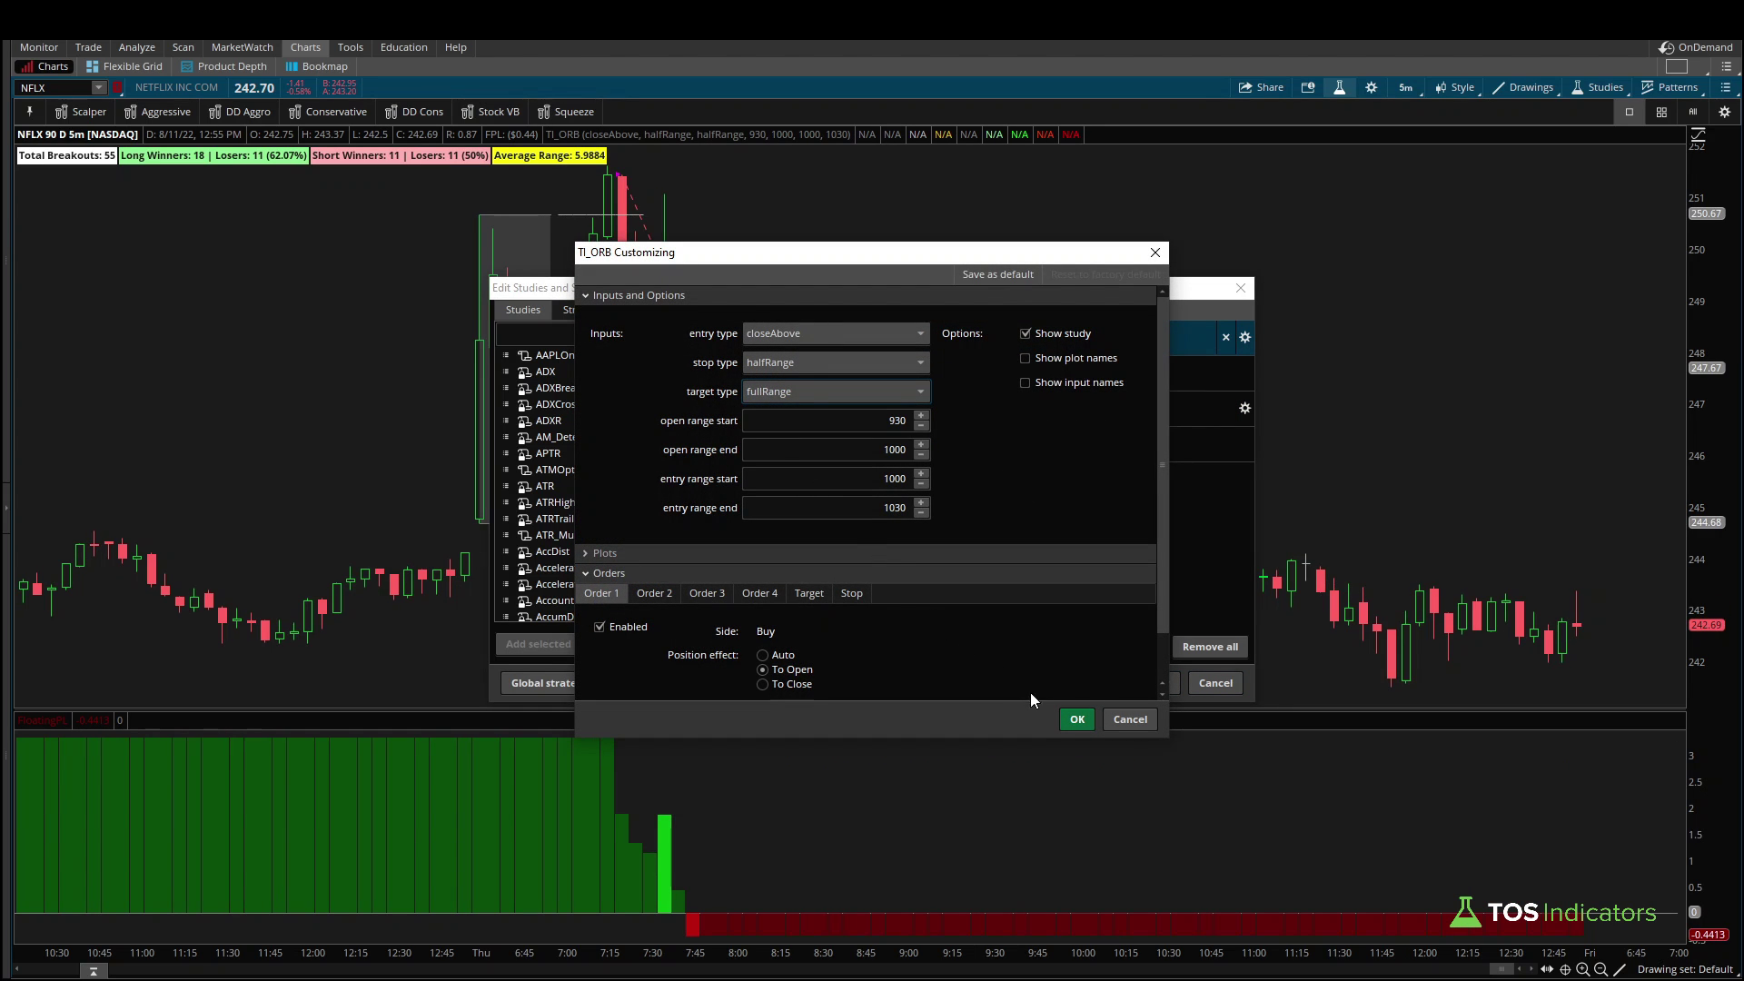
left_click(1078, 720)
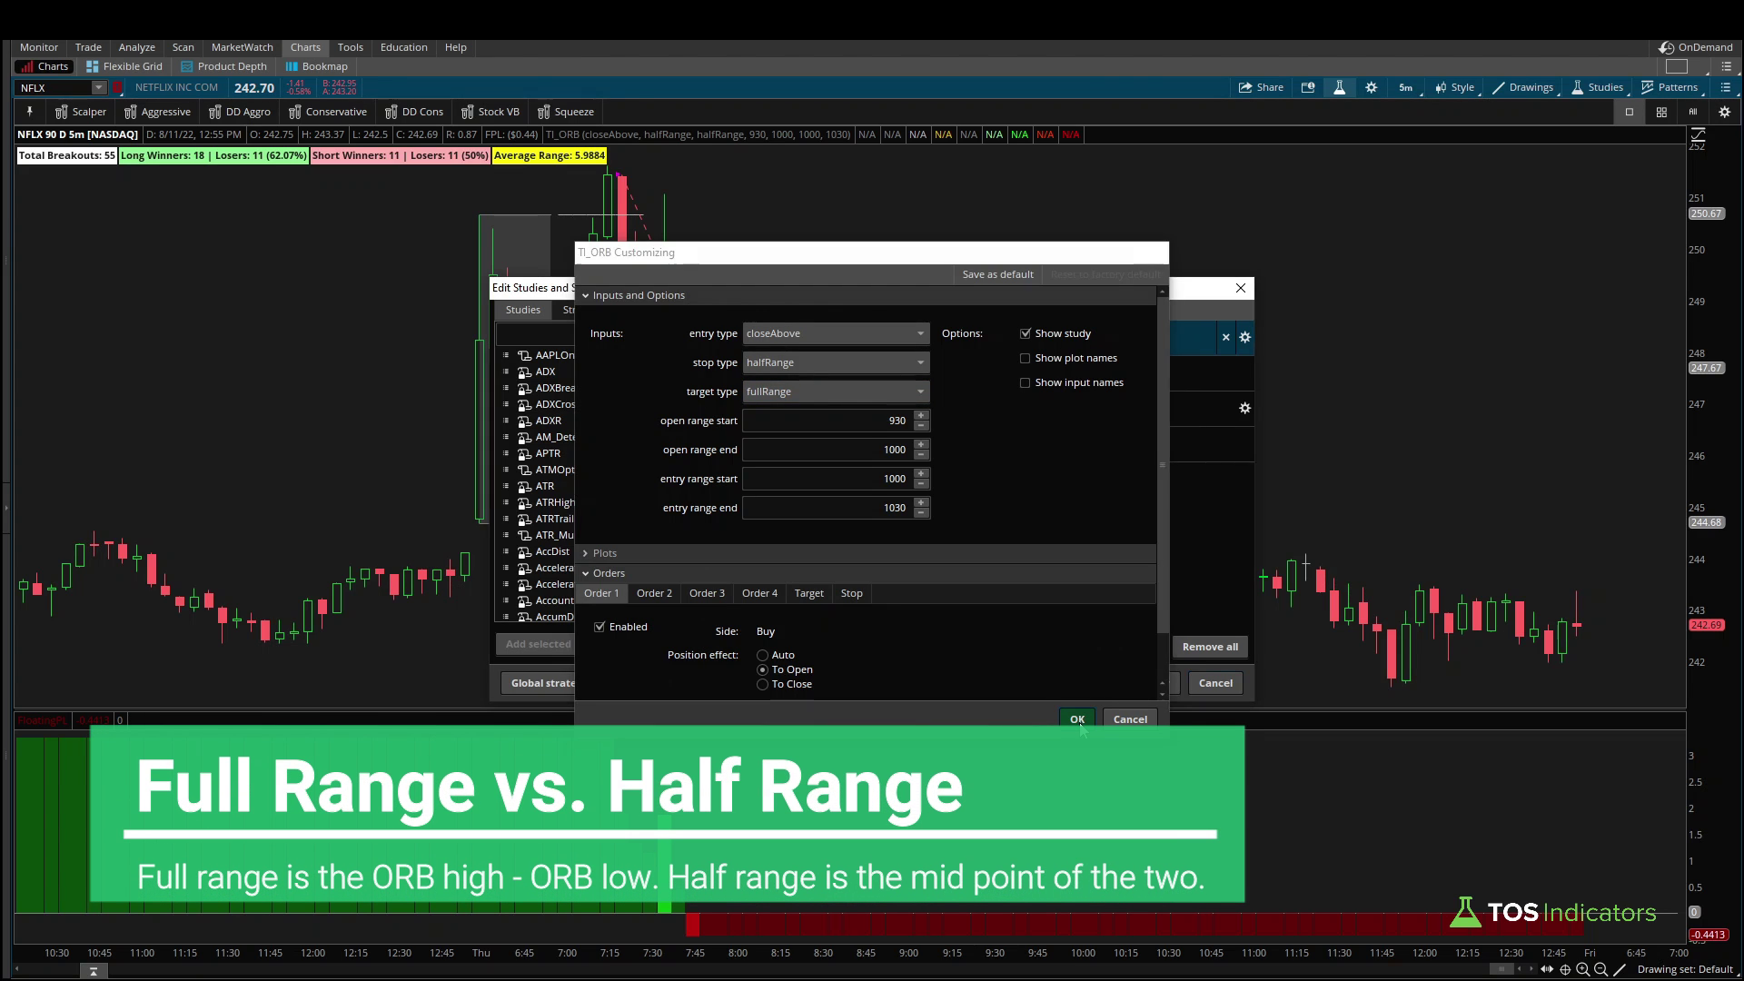
left_click(1077, 721)
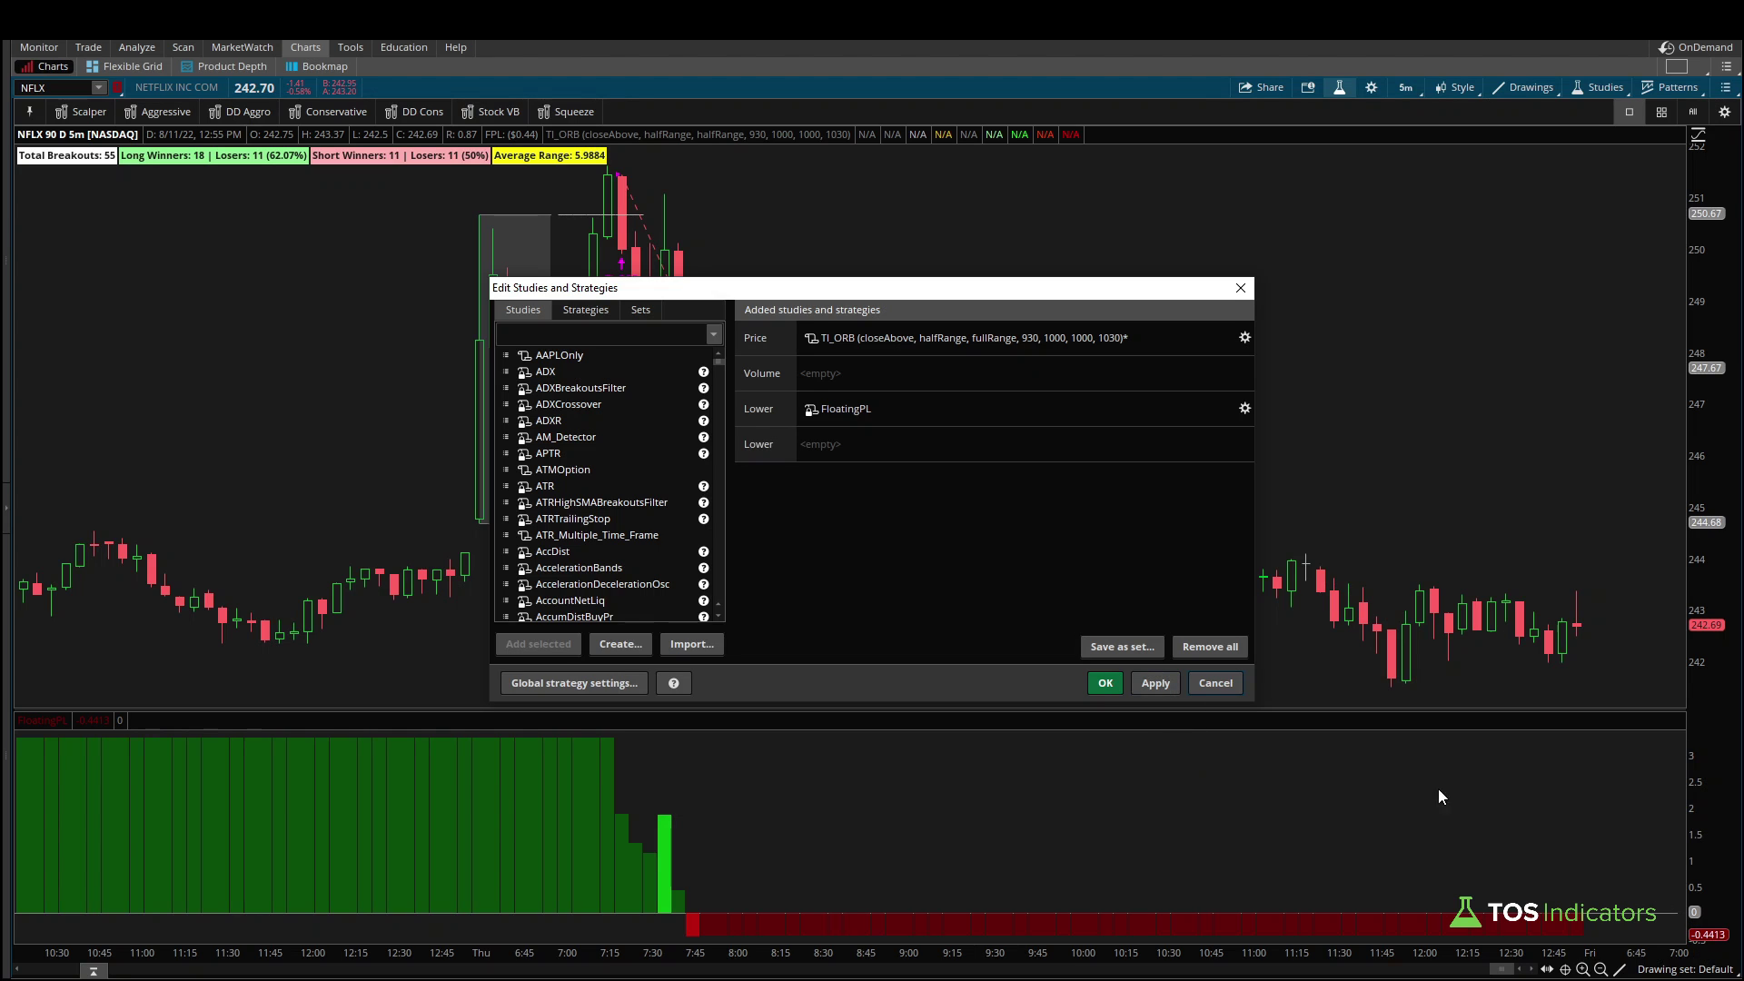
left_click(1156, 682)
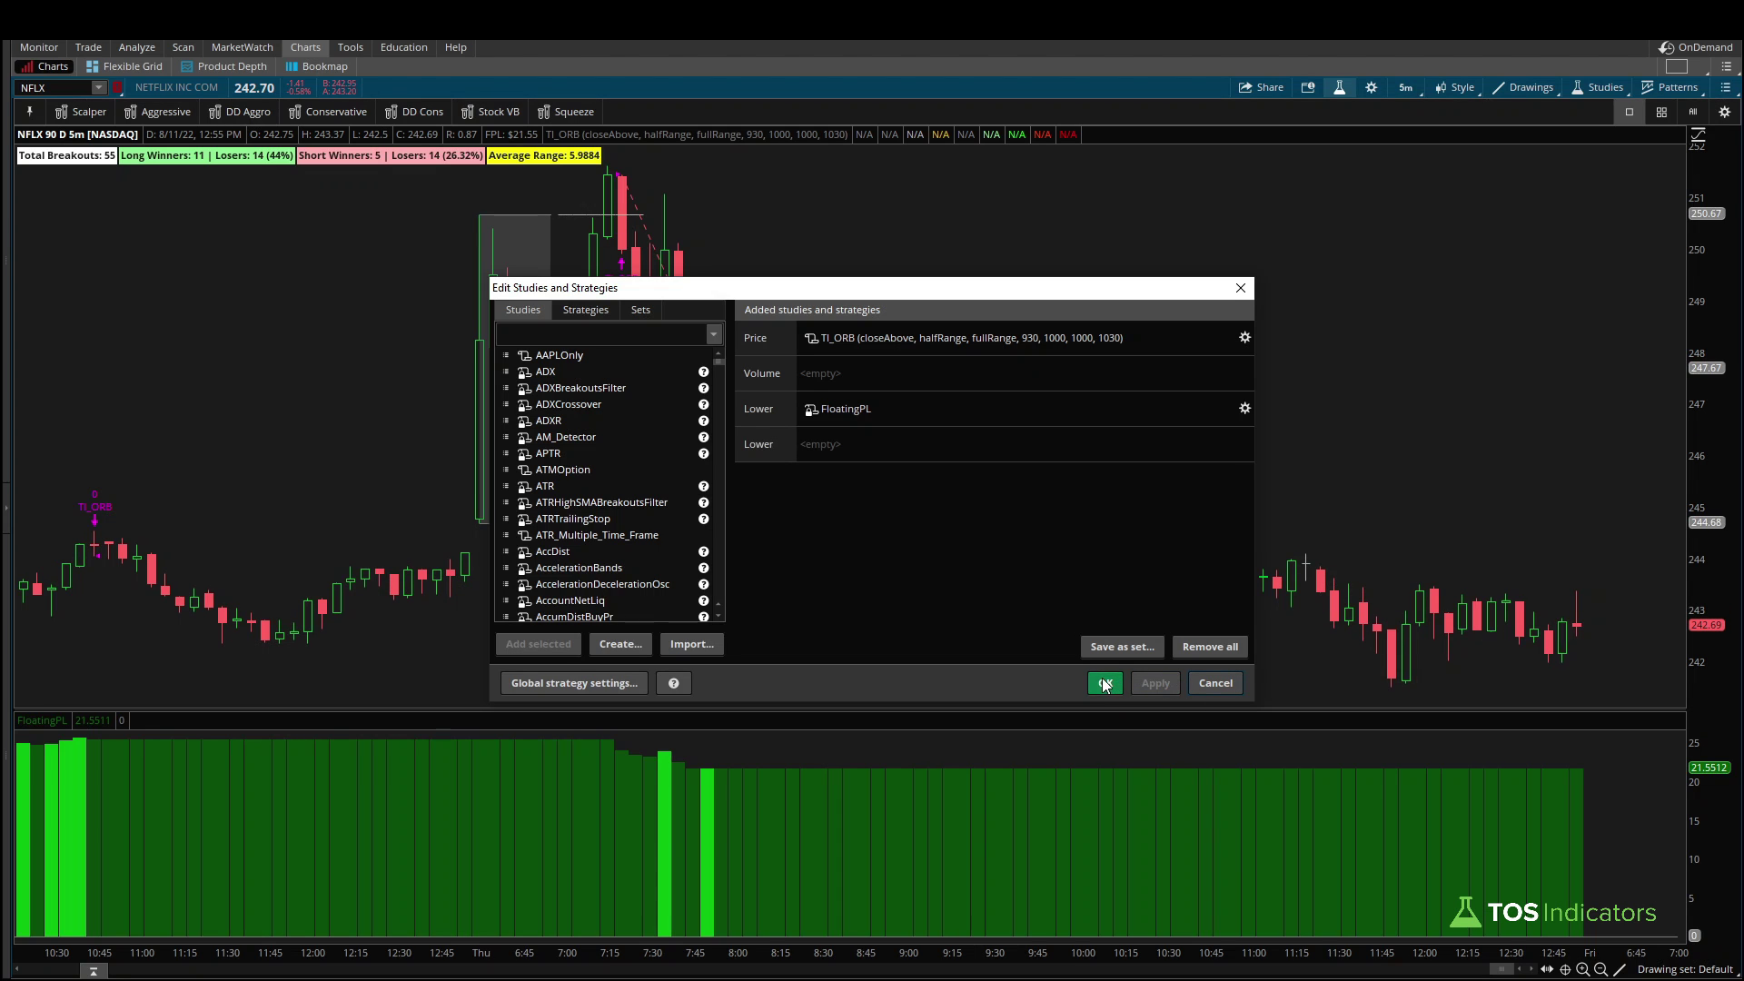
- Close Edit Studies with the changes kept, then zoom out to all 90 days of NFLX bars and FloatingPL
left_click(1104, 683)
mouse_move(1731, 785)
left_mouse_down()
mouse_move(1735, 759)
mouse_move(1698, 740)
mouse_move(1680, 785)
left_mouse_up()
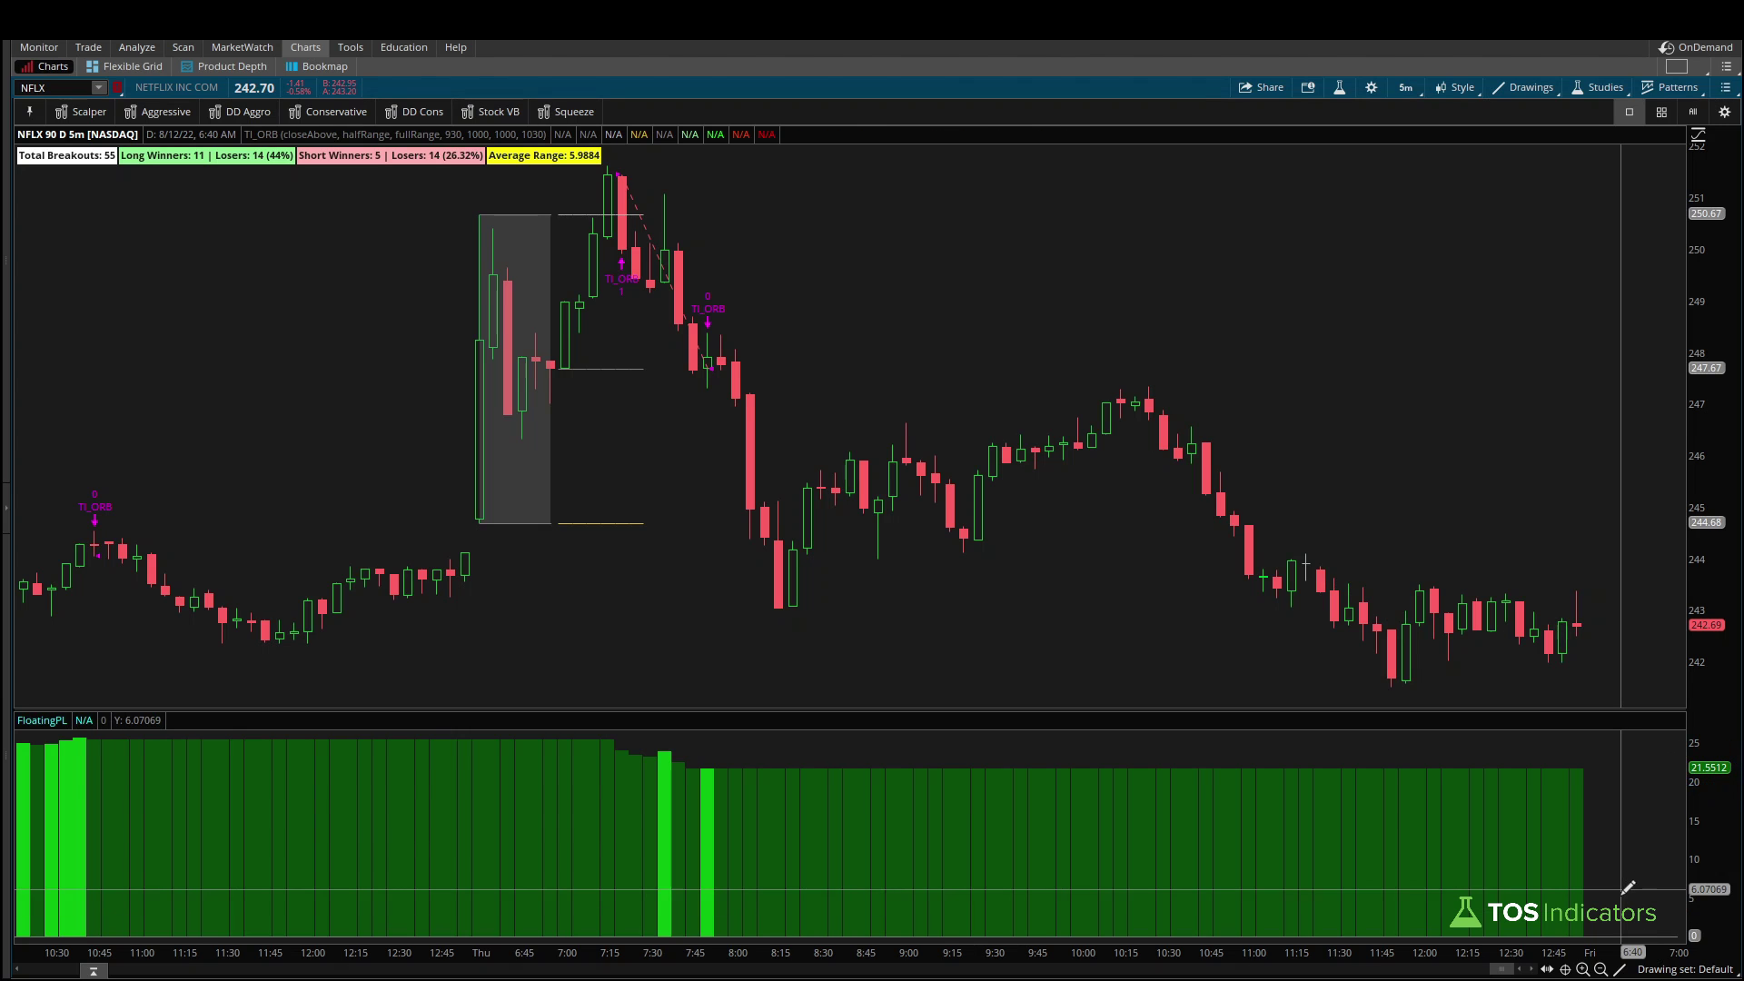
left_click_drag(1587, 955, 1486, 974)
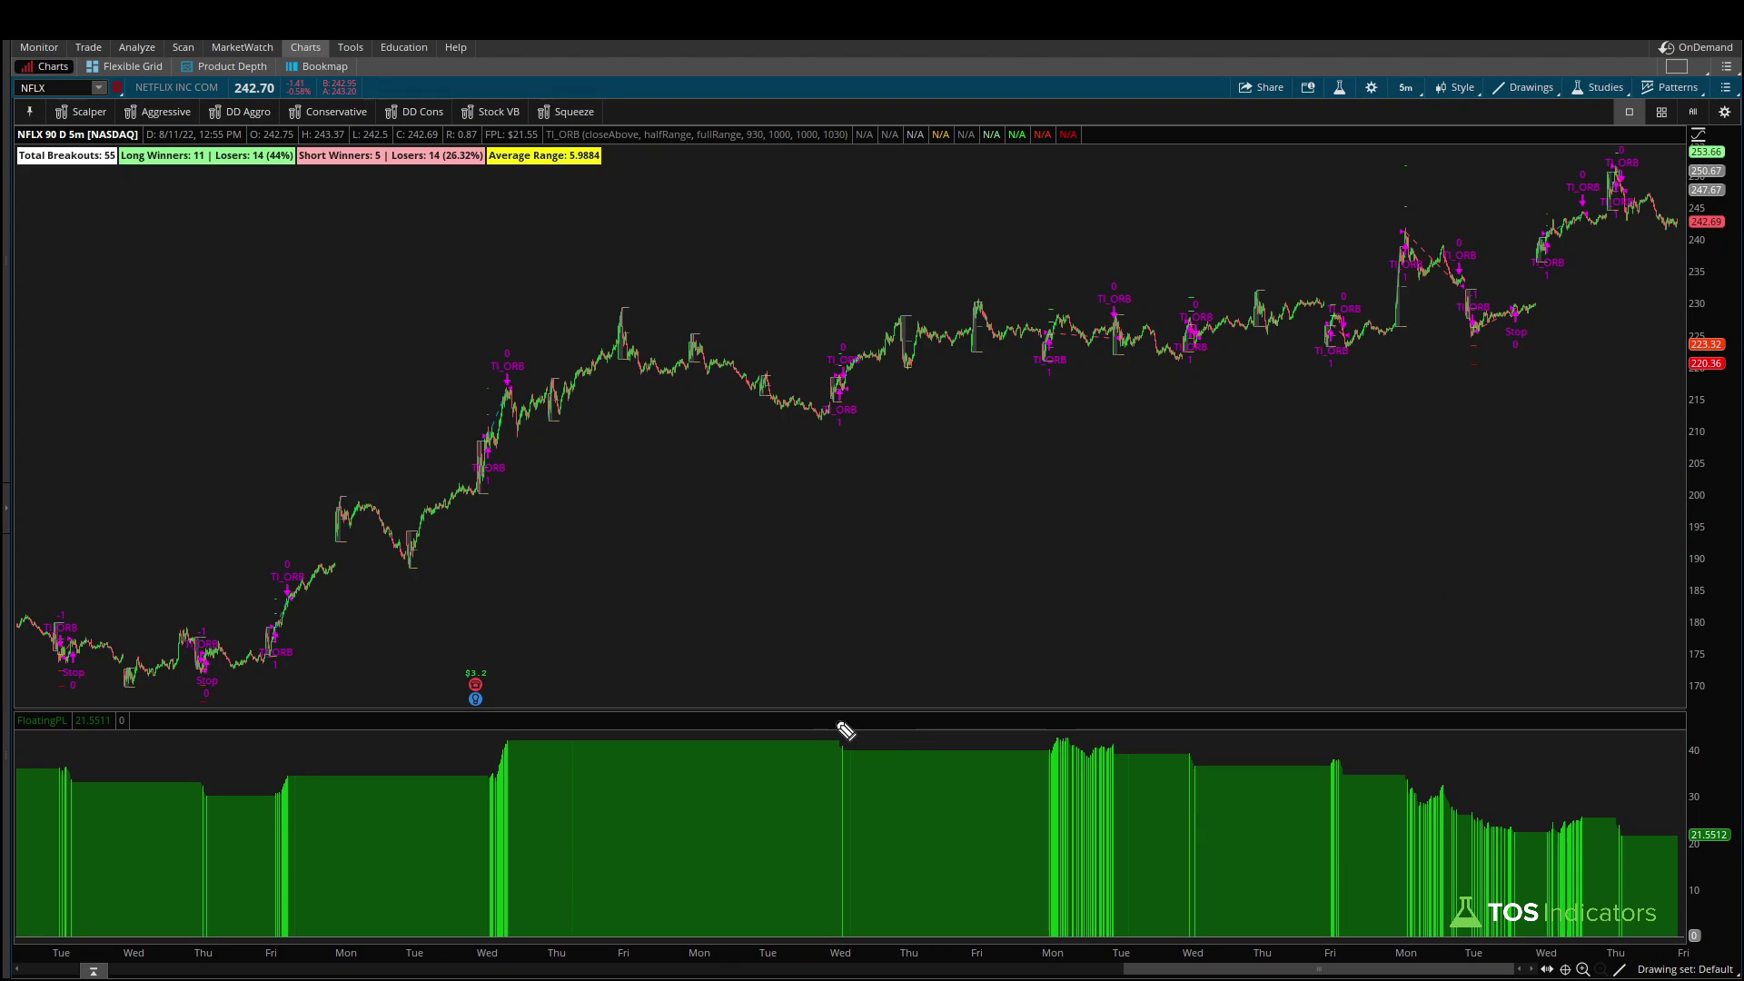
mouse_move(820, 720)
left_mouse_down()
mouse_move(1281, 709)
mouse_move(1608, 767)
mouse_move(1601, 786)
left_mouse_up()
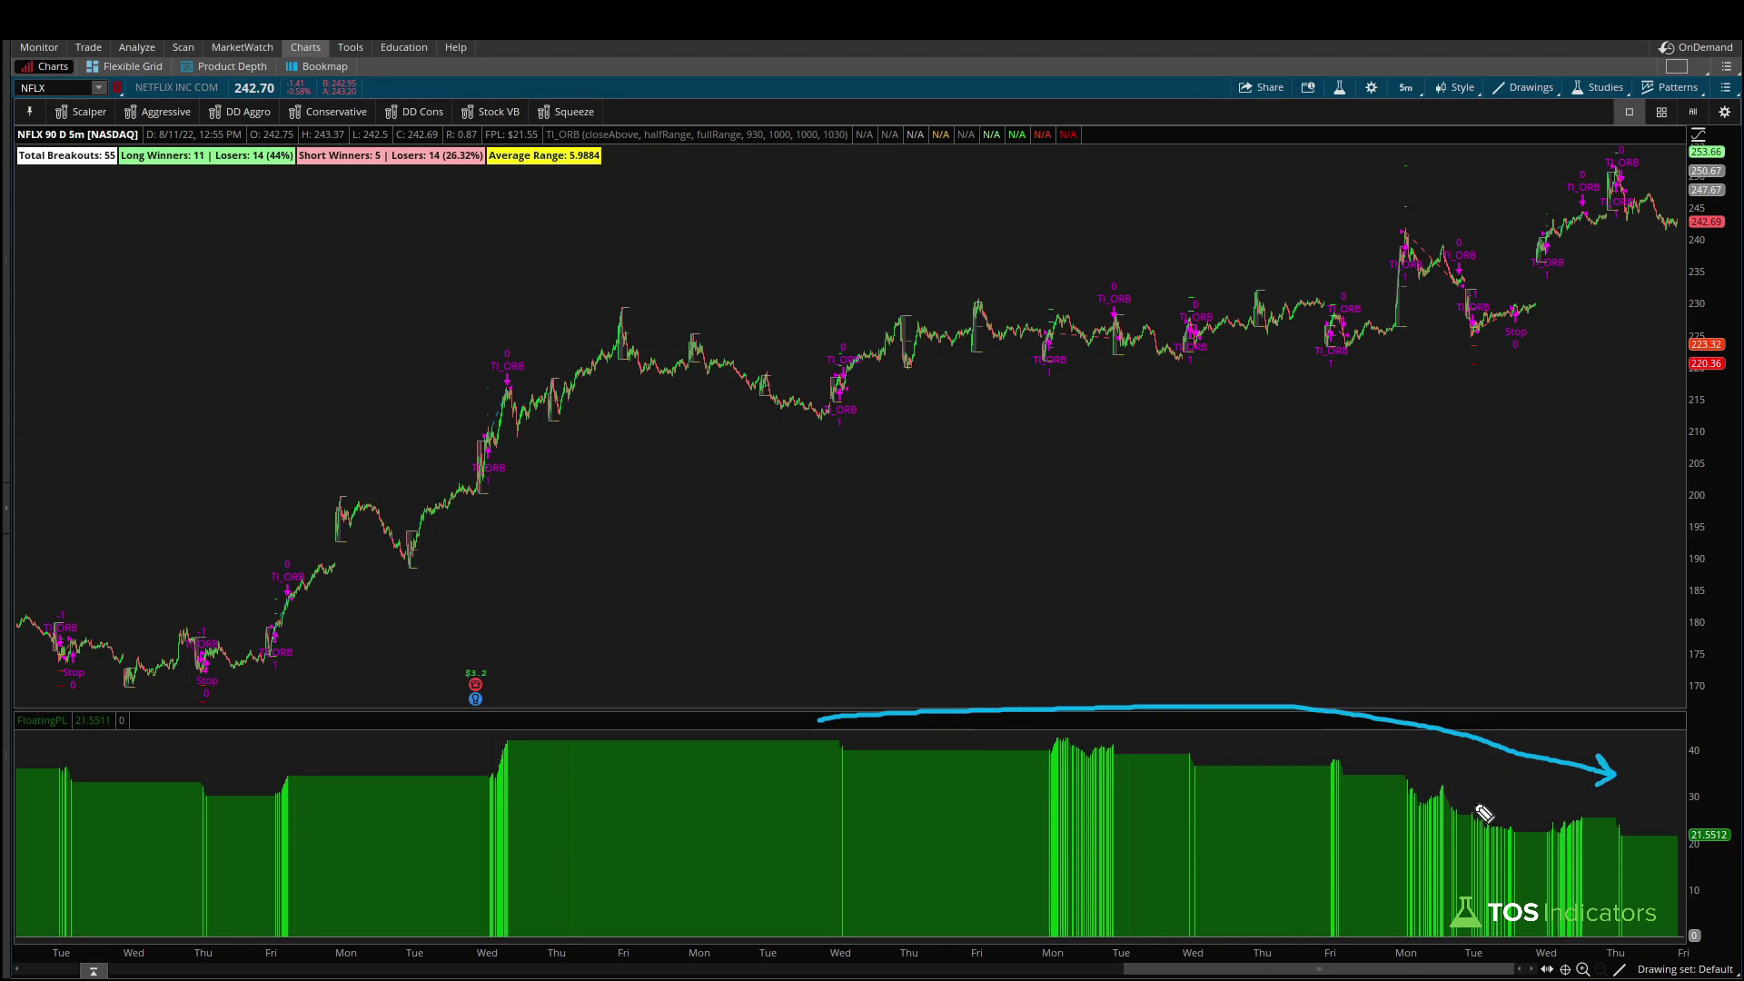
mouse_move(599, 720)
left_mouse_down()
mouse_move(592, 703)
mouse_move(627, 726)
mouse_move(687, 685)
left_mouse_up()
left_click_drag(404, 817, 690, 761)
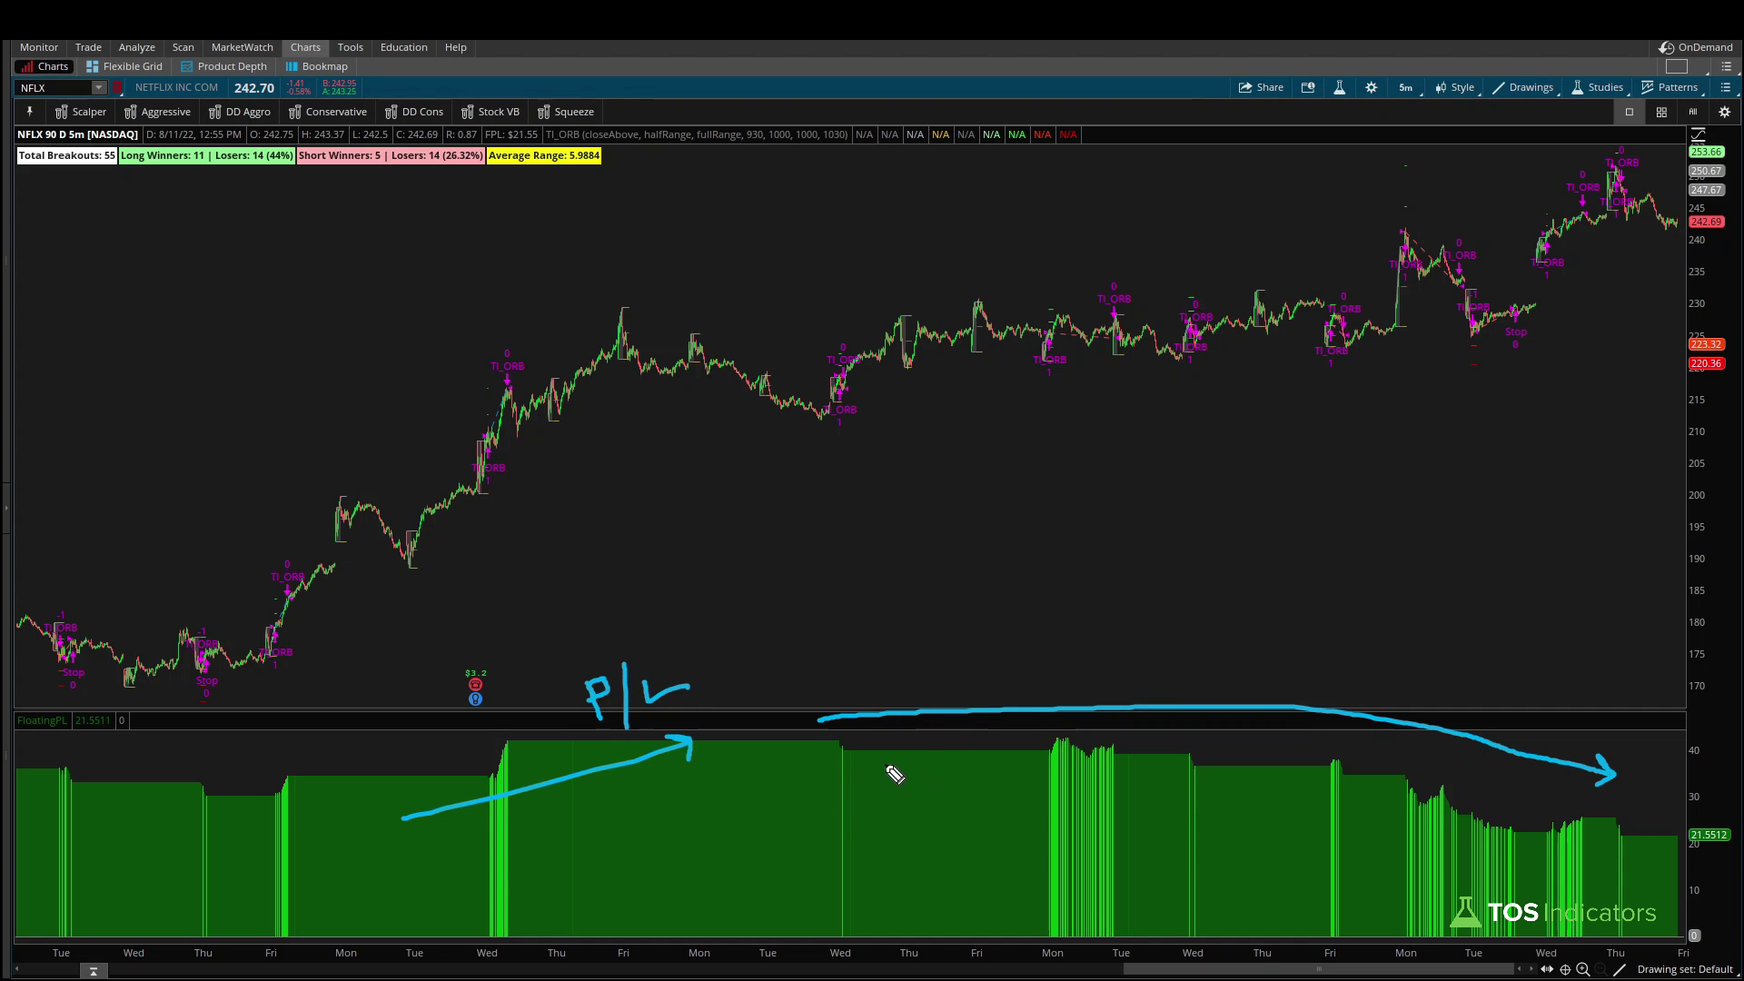
mouse_move(879, 739)
left_mouse_down()
mouse_move(1452, 790)
mouse_move(1491, 817)
left_mouse_up()
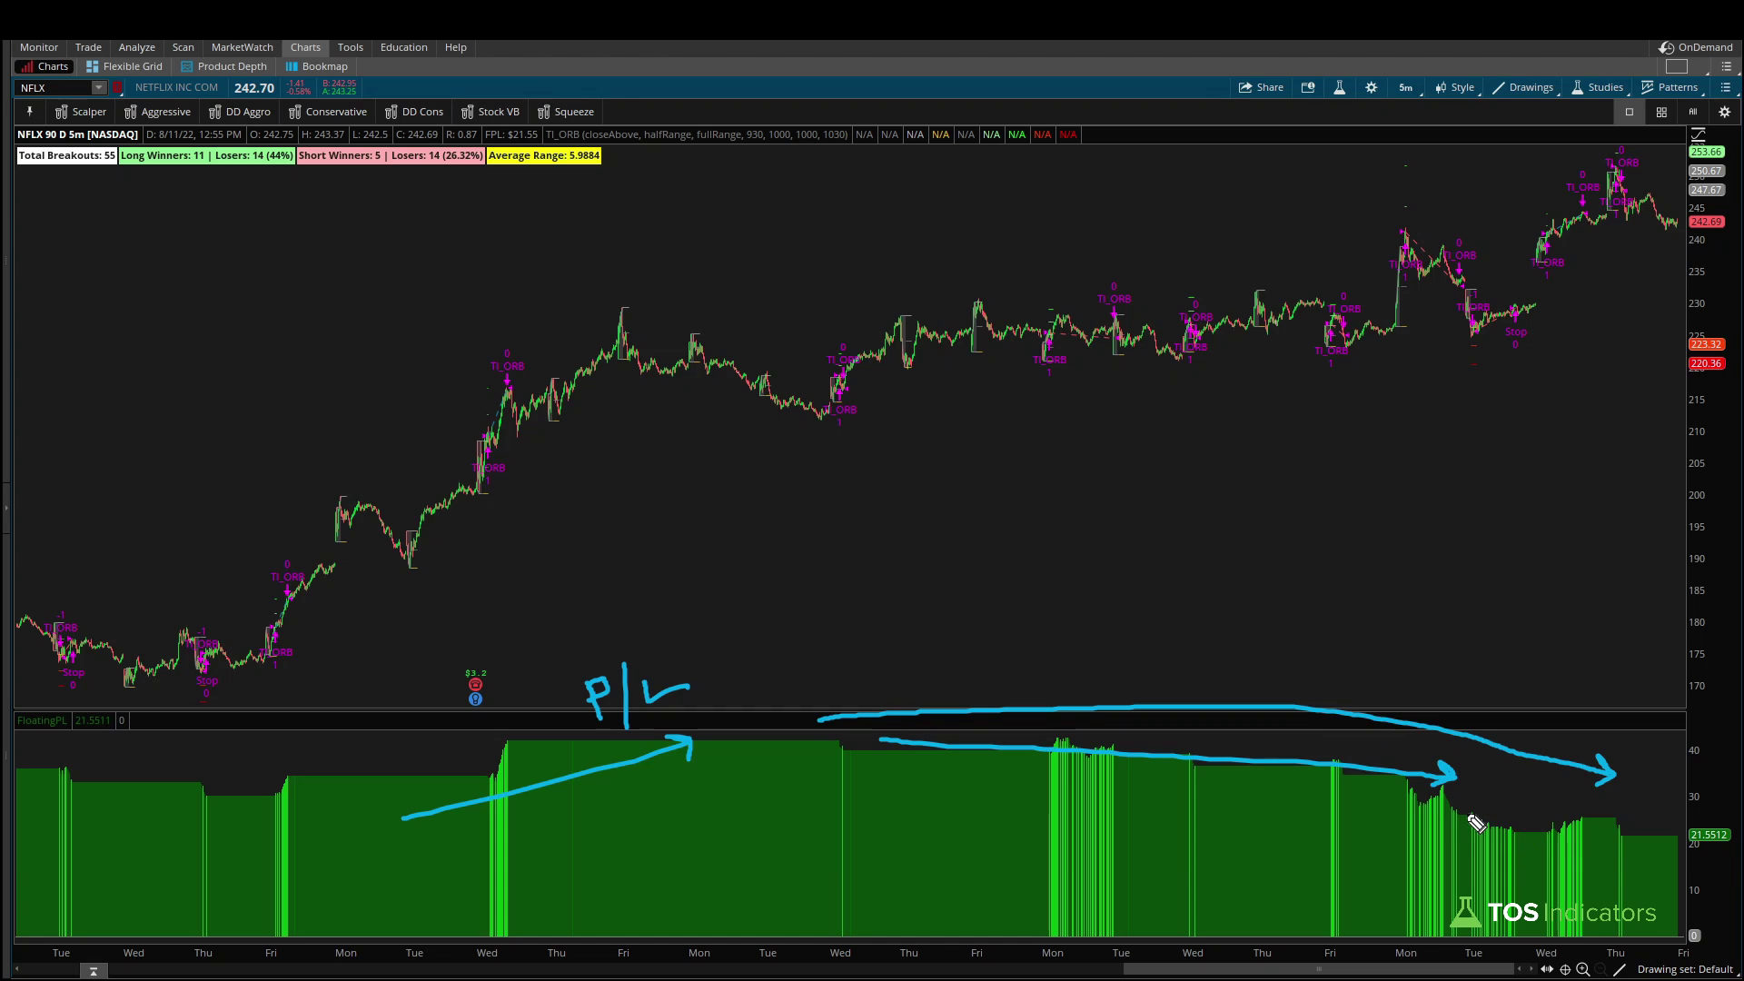
left_click_drag(1457, 802, 1620, 811)
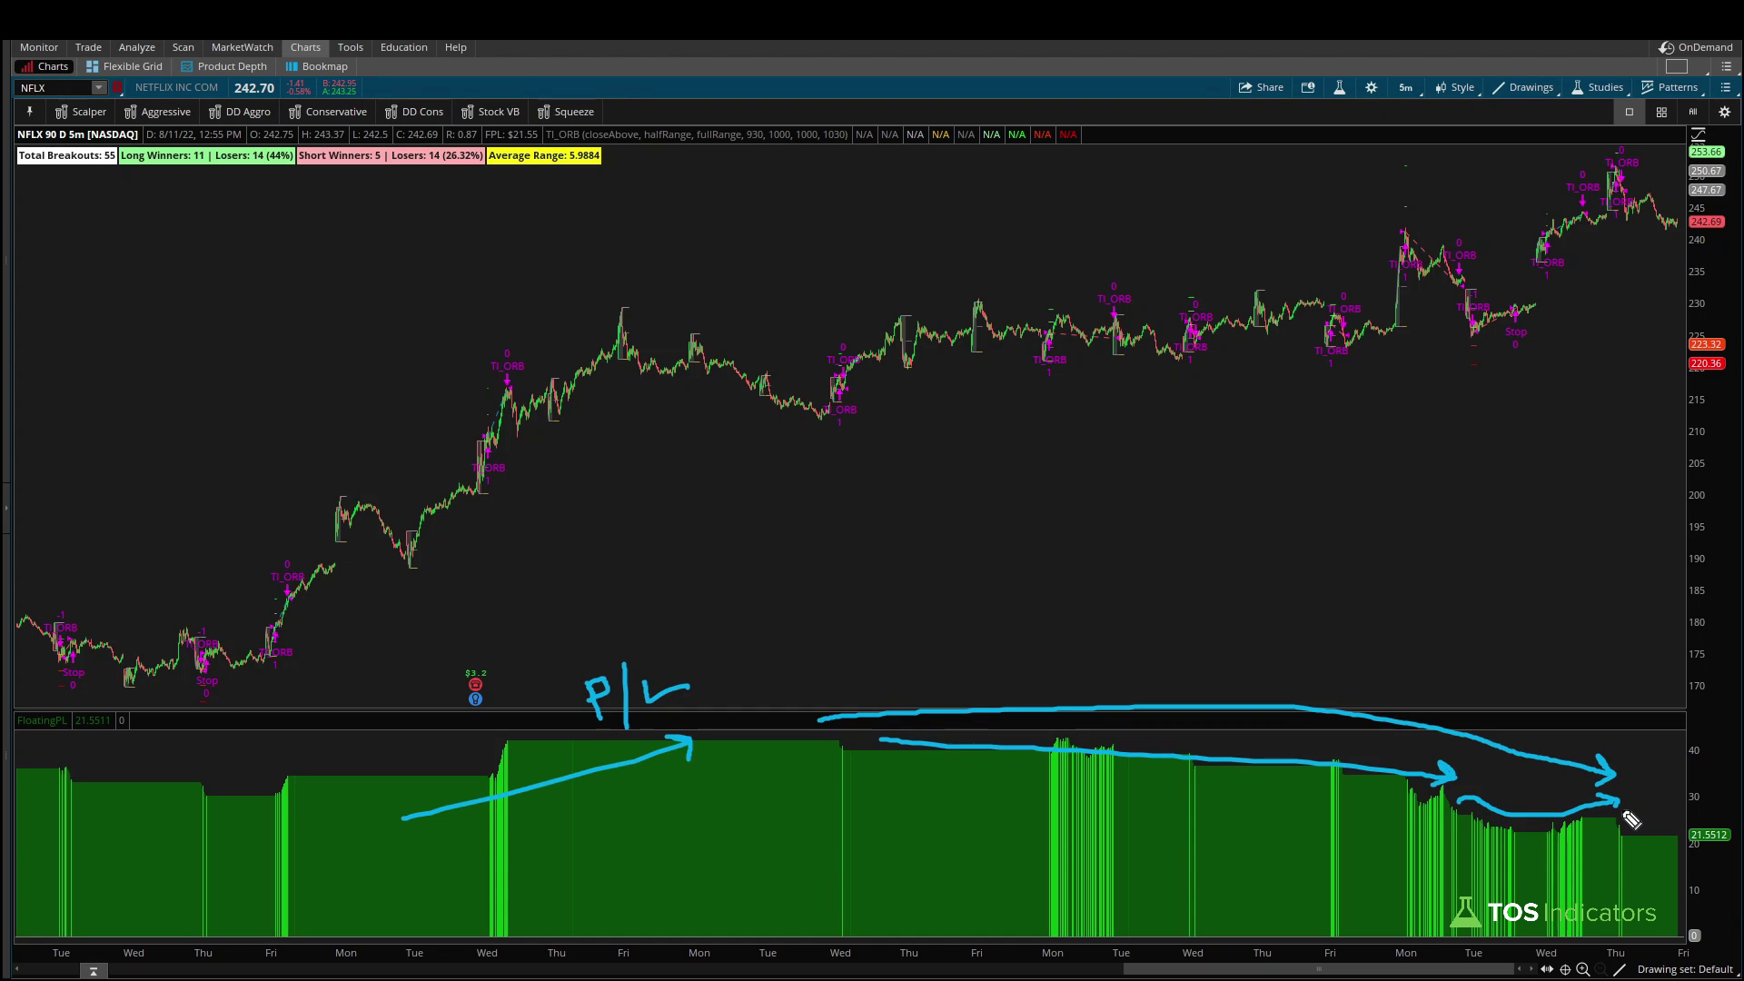
key("Escape")
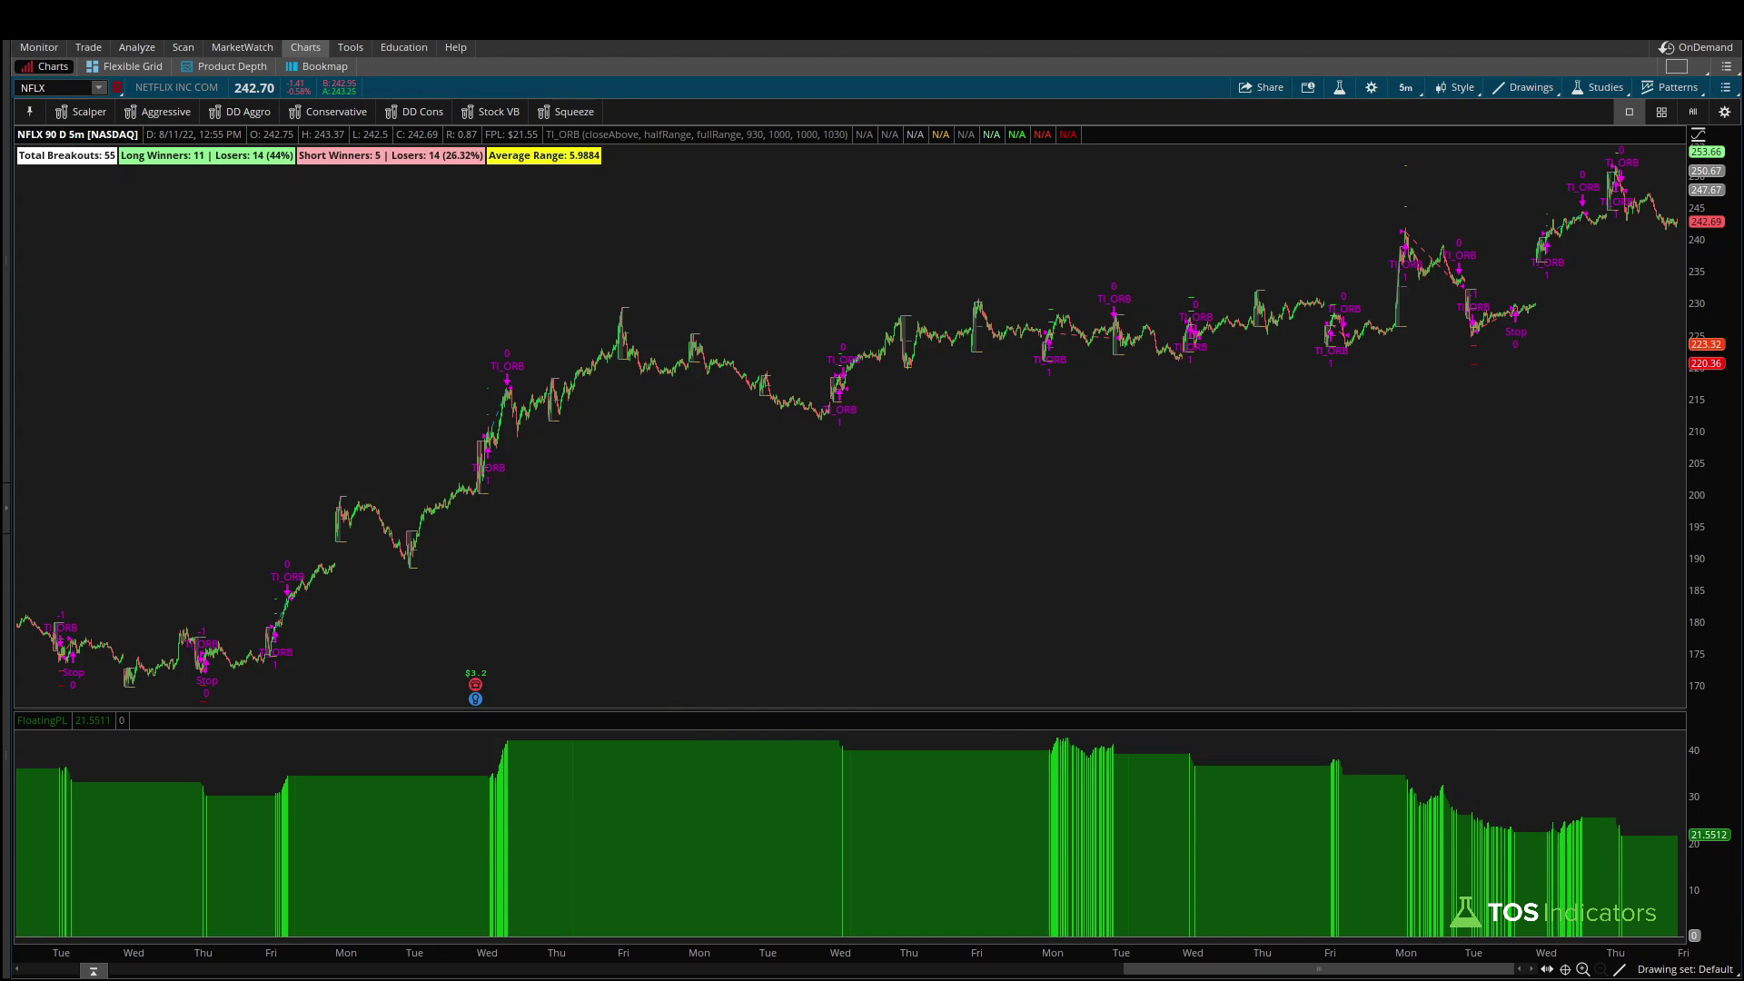
- Reconfirm the TI_ORB closeAbove/halfRange/fullRange inputs unchanged and close the study editor
left_click(1338, 87)
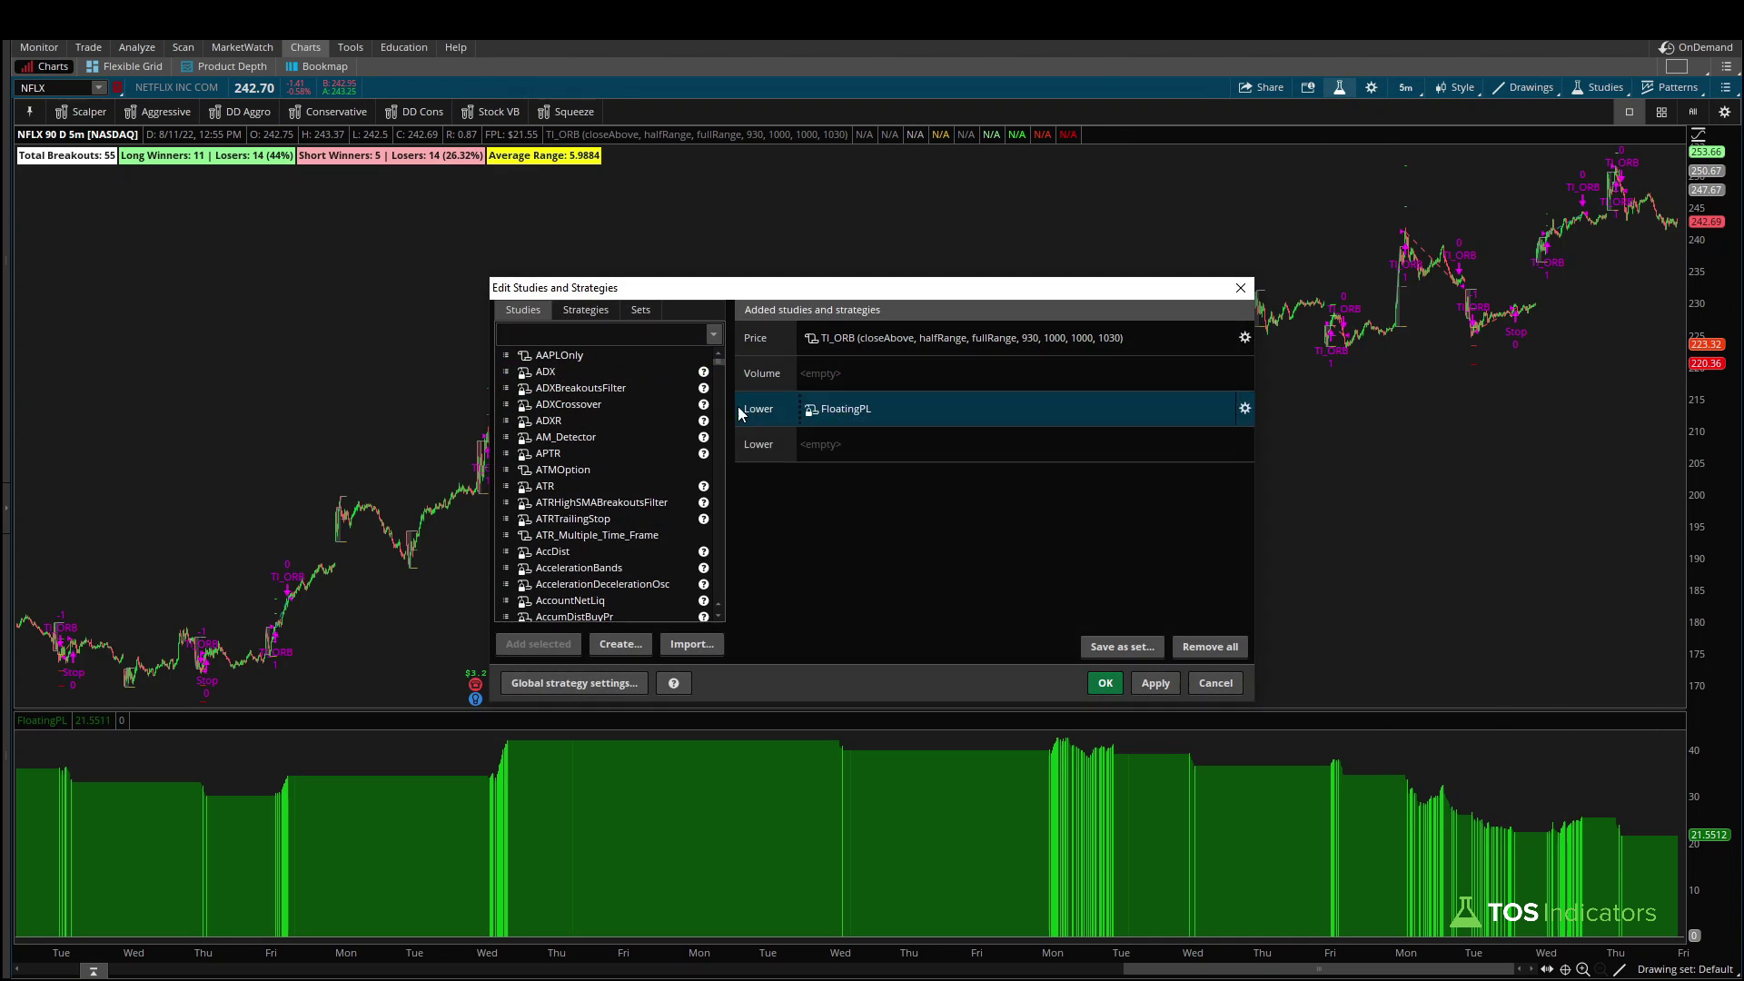
double_click(954, 347)
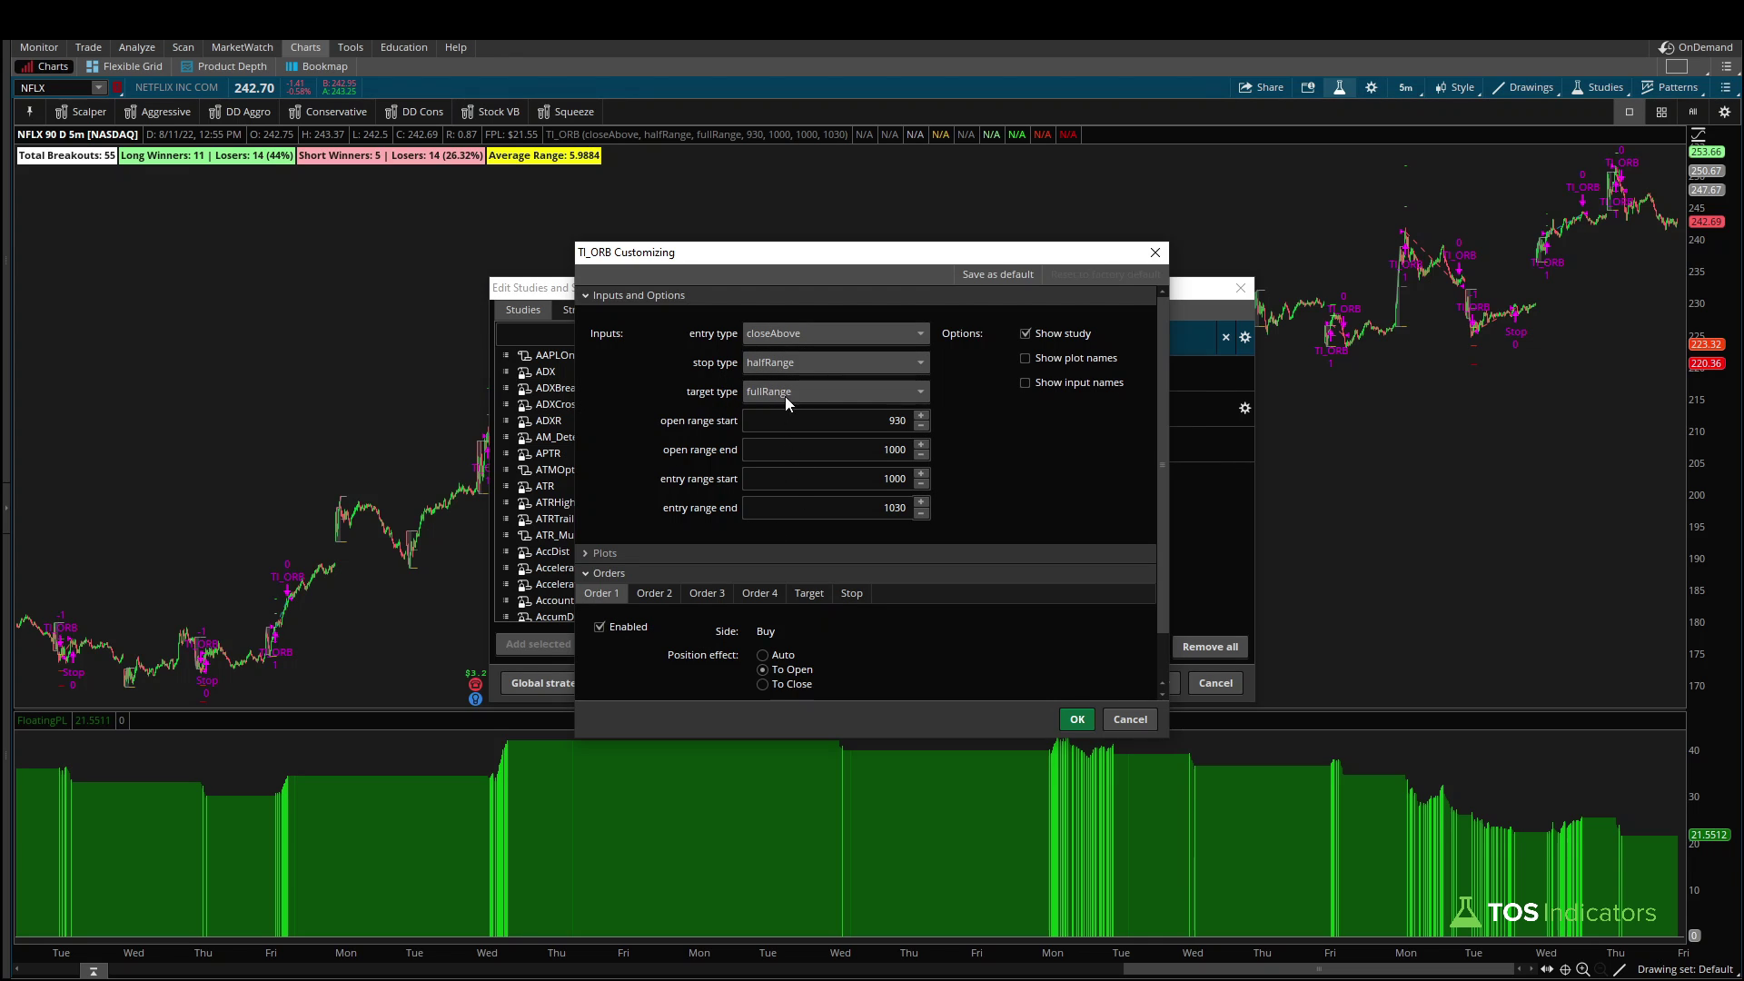
left_click(1078, 717)
left_click(1109, 684)
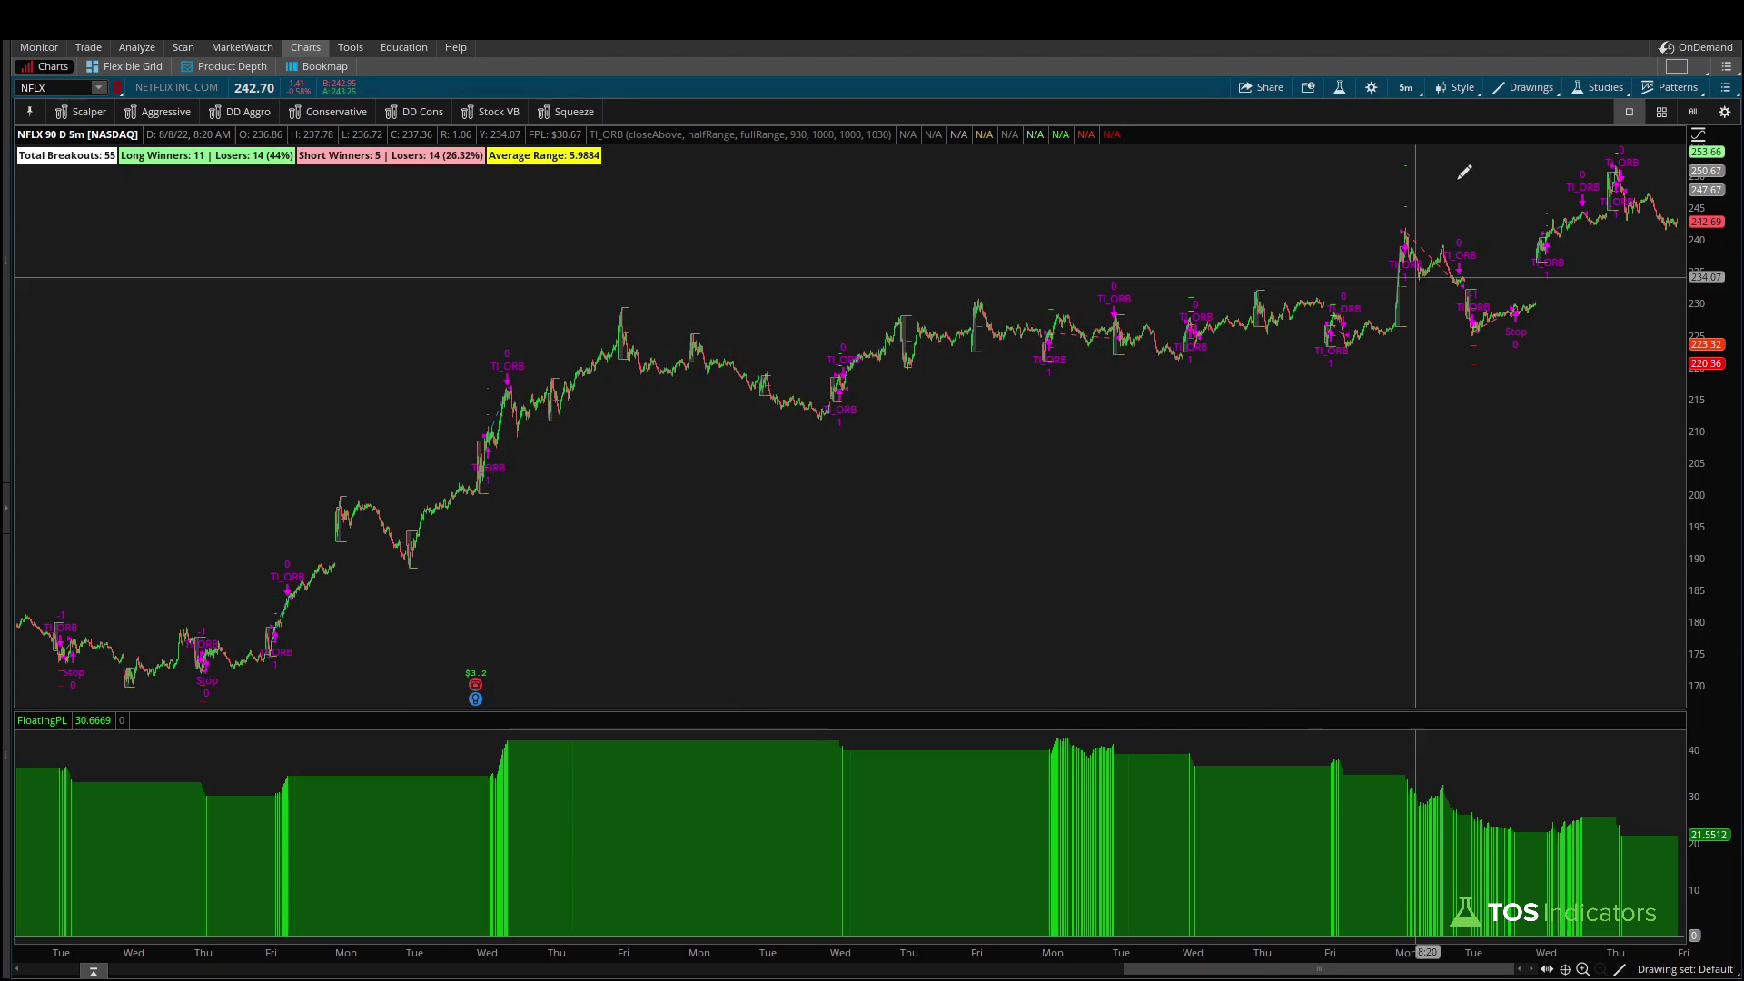
- Change the NFLX 5-minute chart's time interval to 30 days
left_click(1409, 88)
left_click(1442, 114)
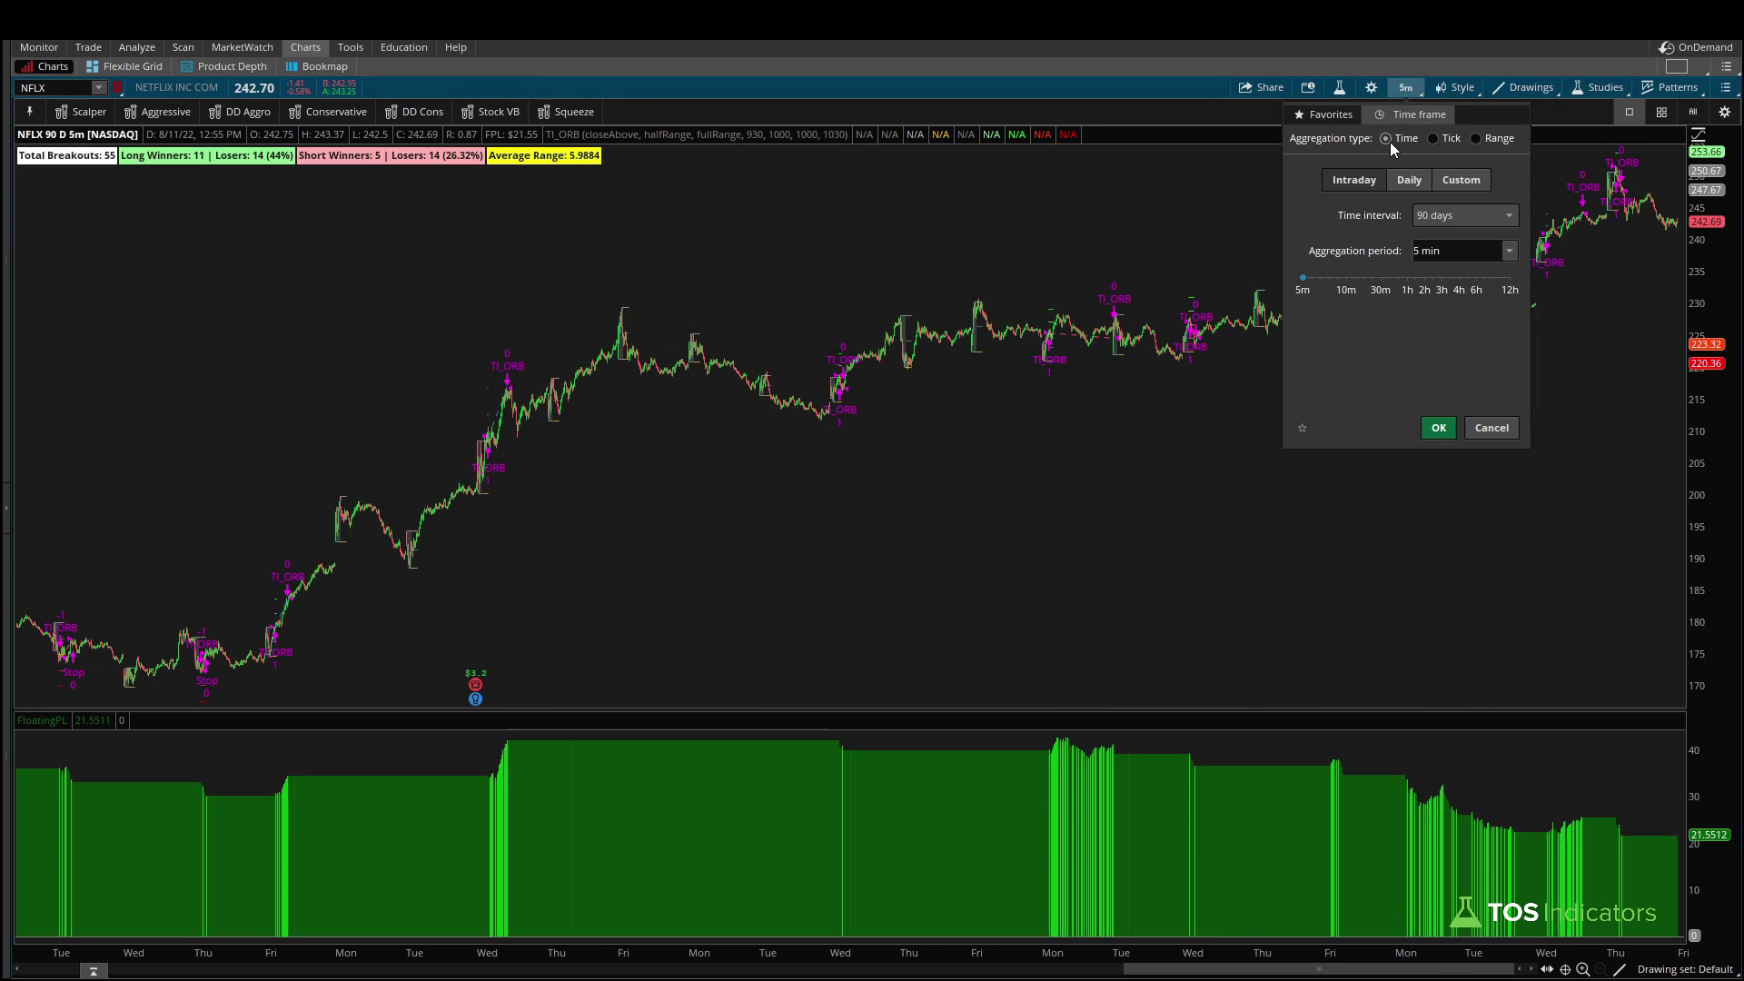
left_click(1441, 216)
left_click(1439, 332)
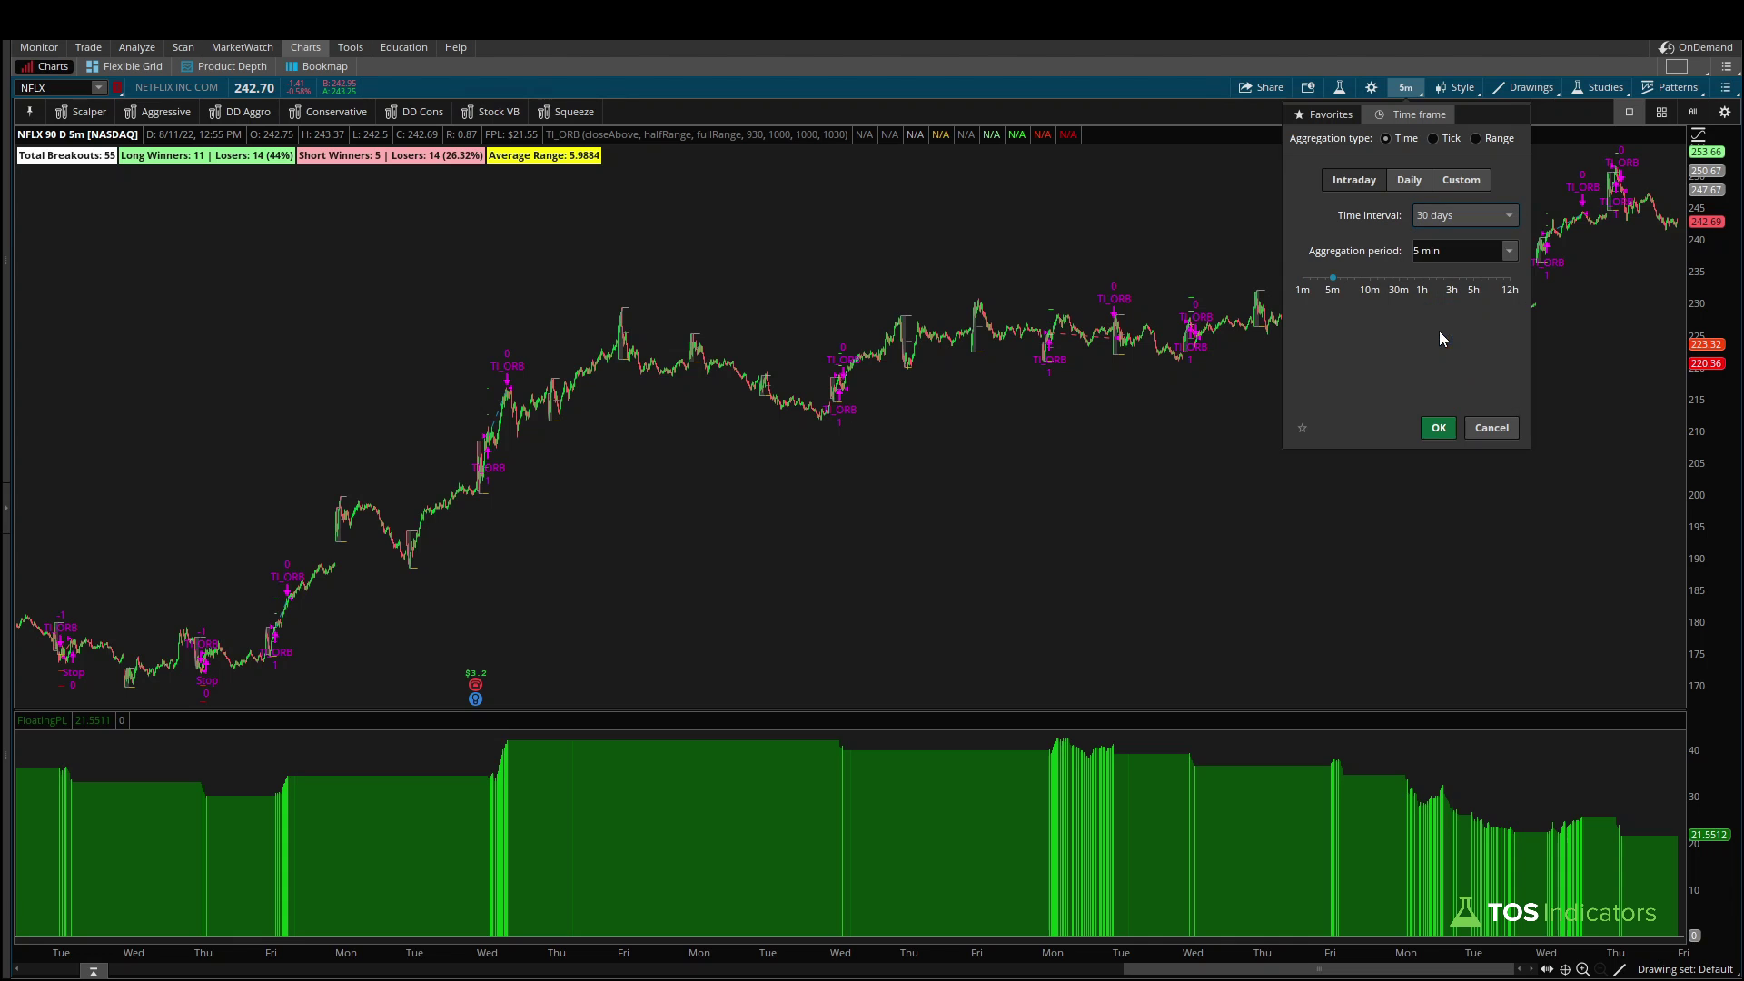
left_click(1439, 428)
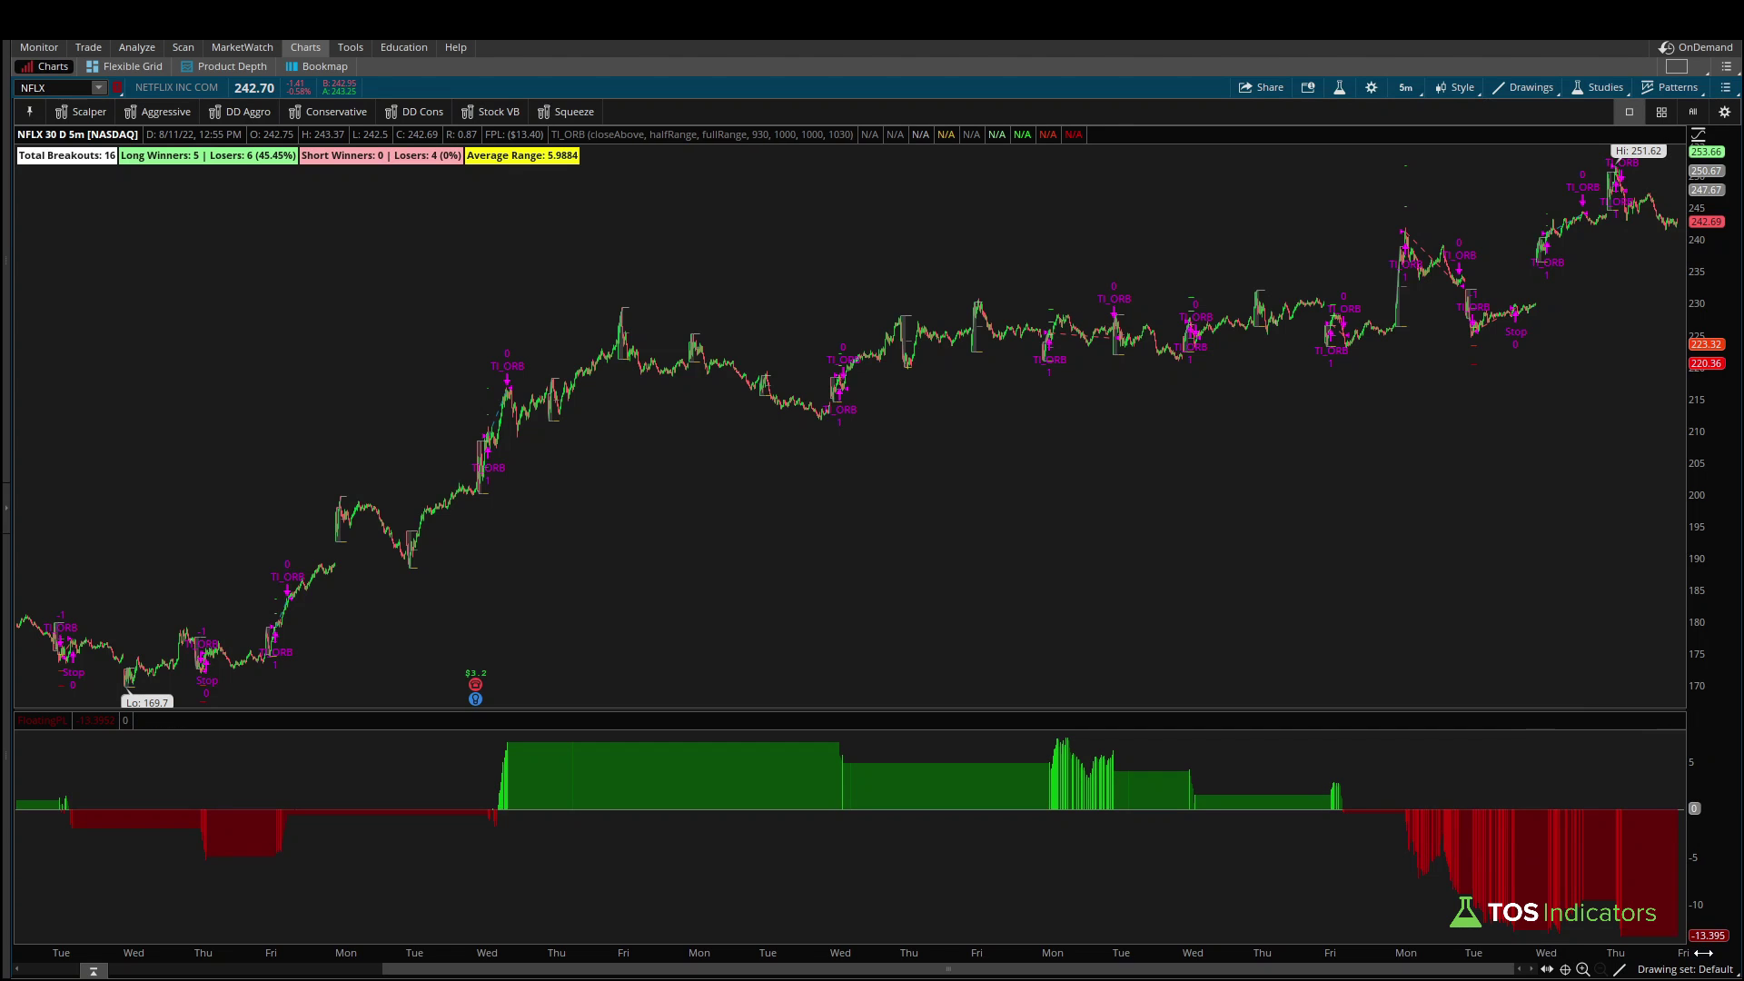
left_click(1341, 89)
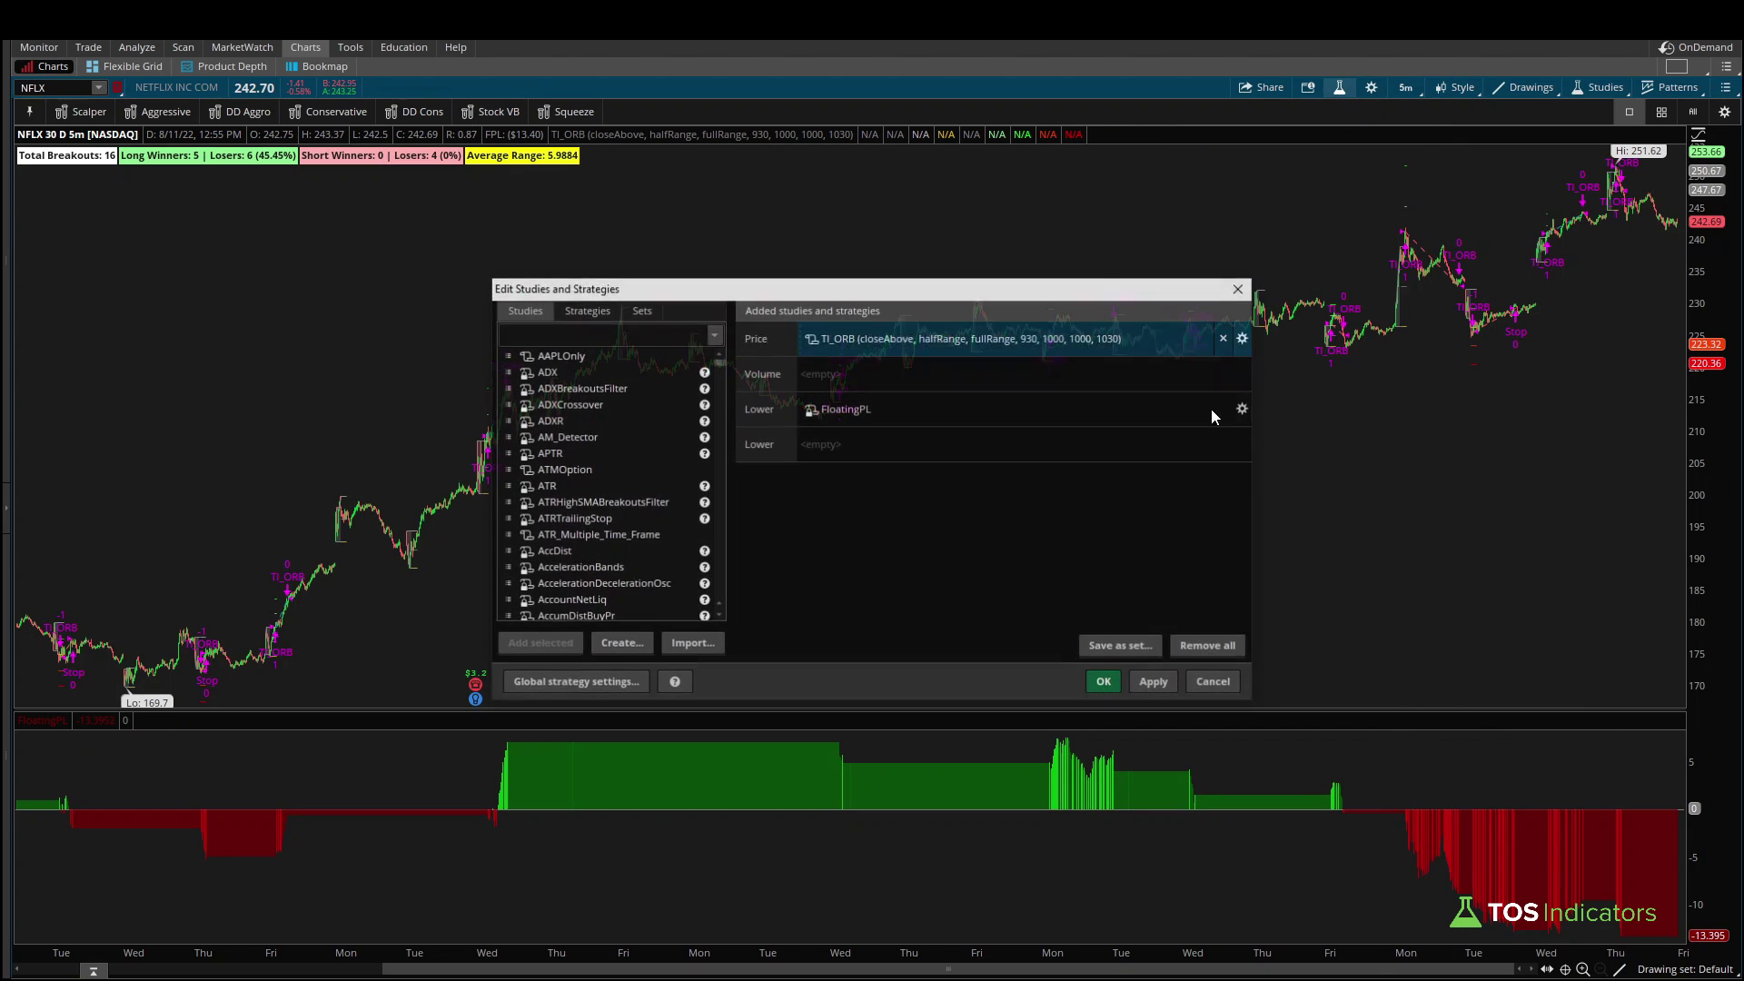
double_click(957, 353)
left_click(803, 396)
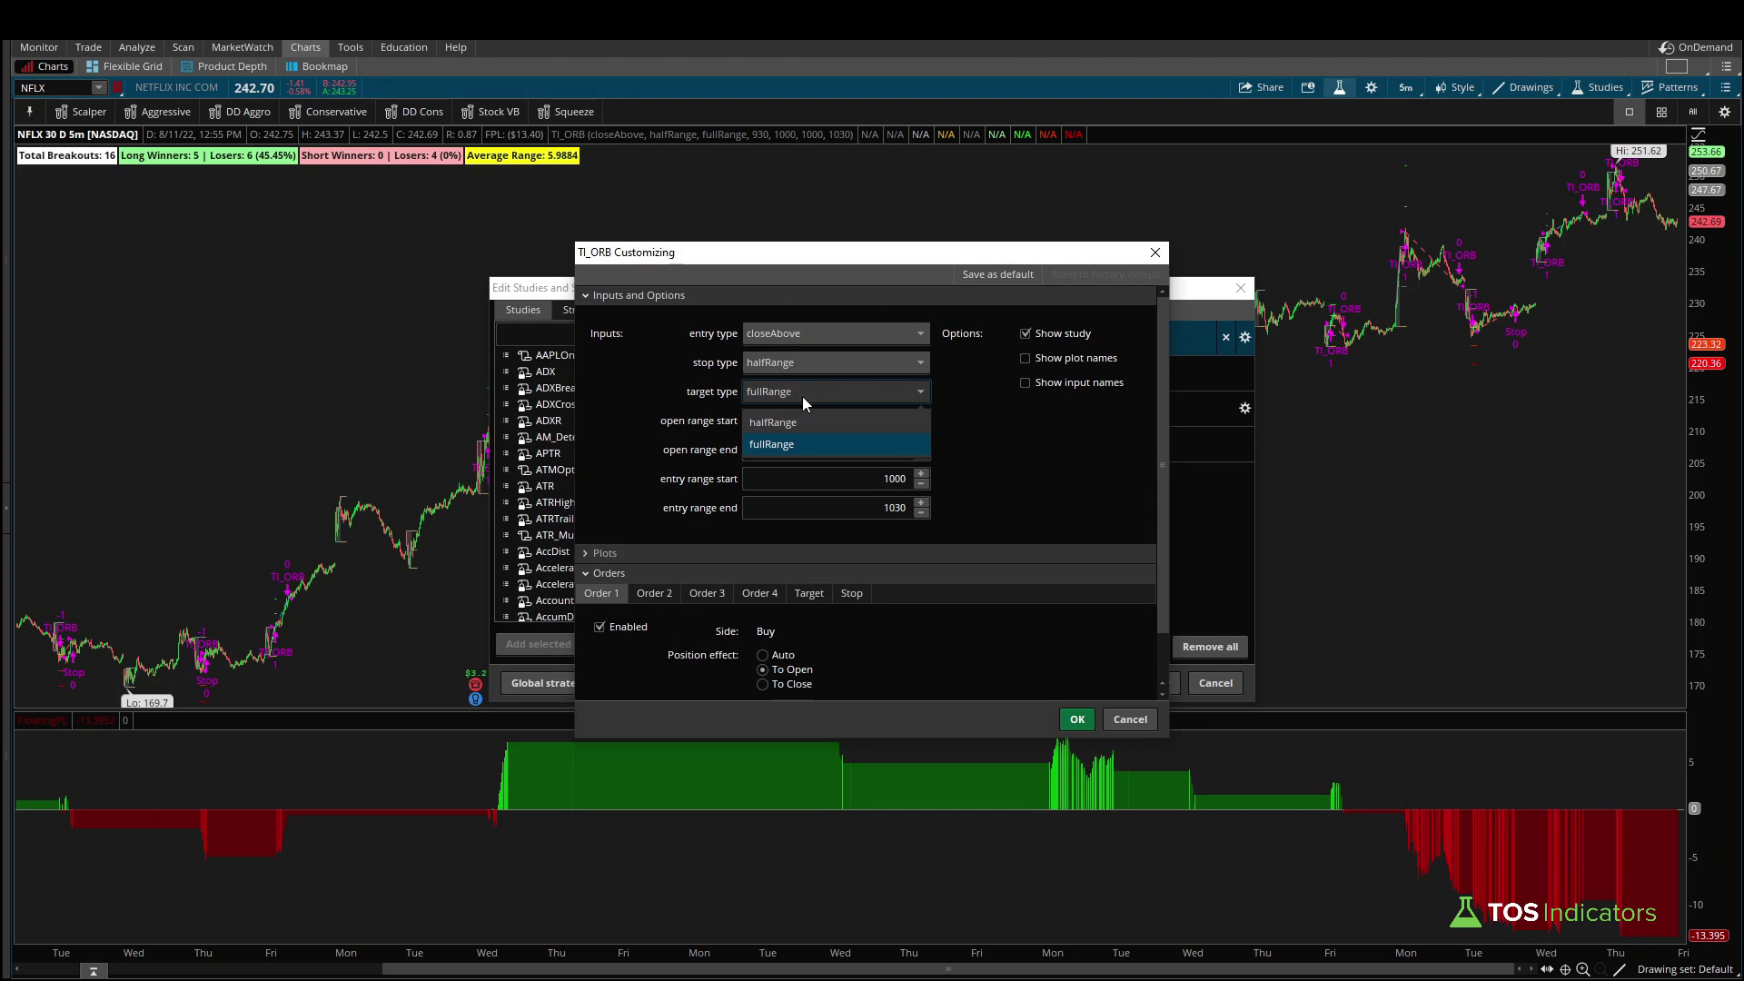
left_click(772, 425)
left_click(1076, 720)
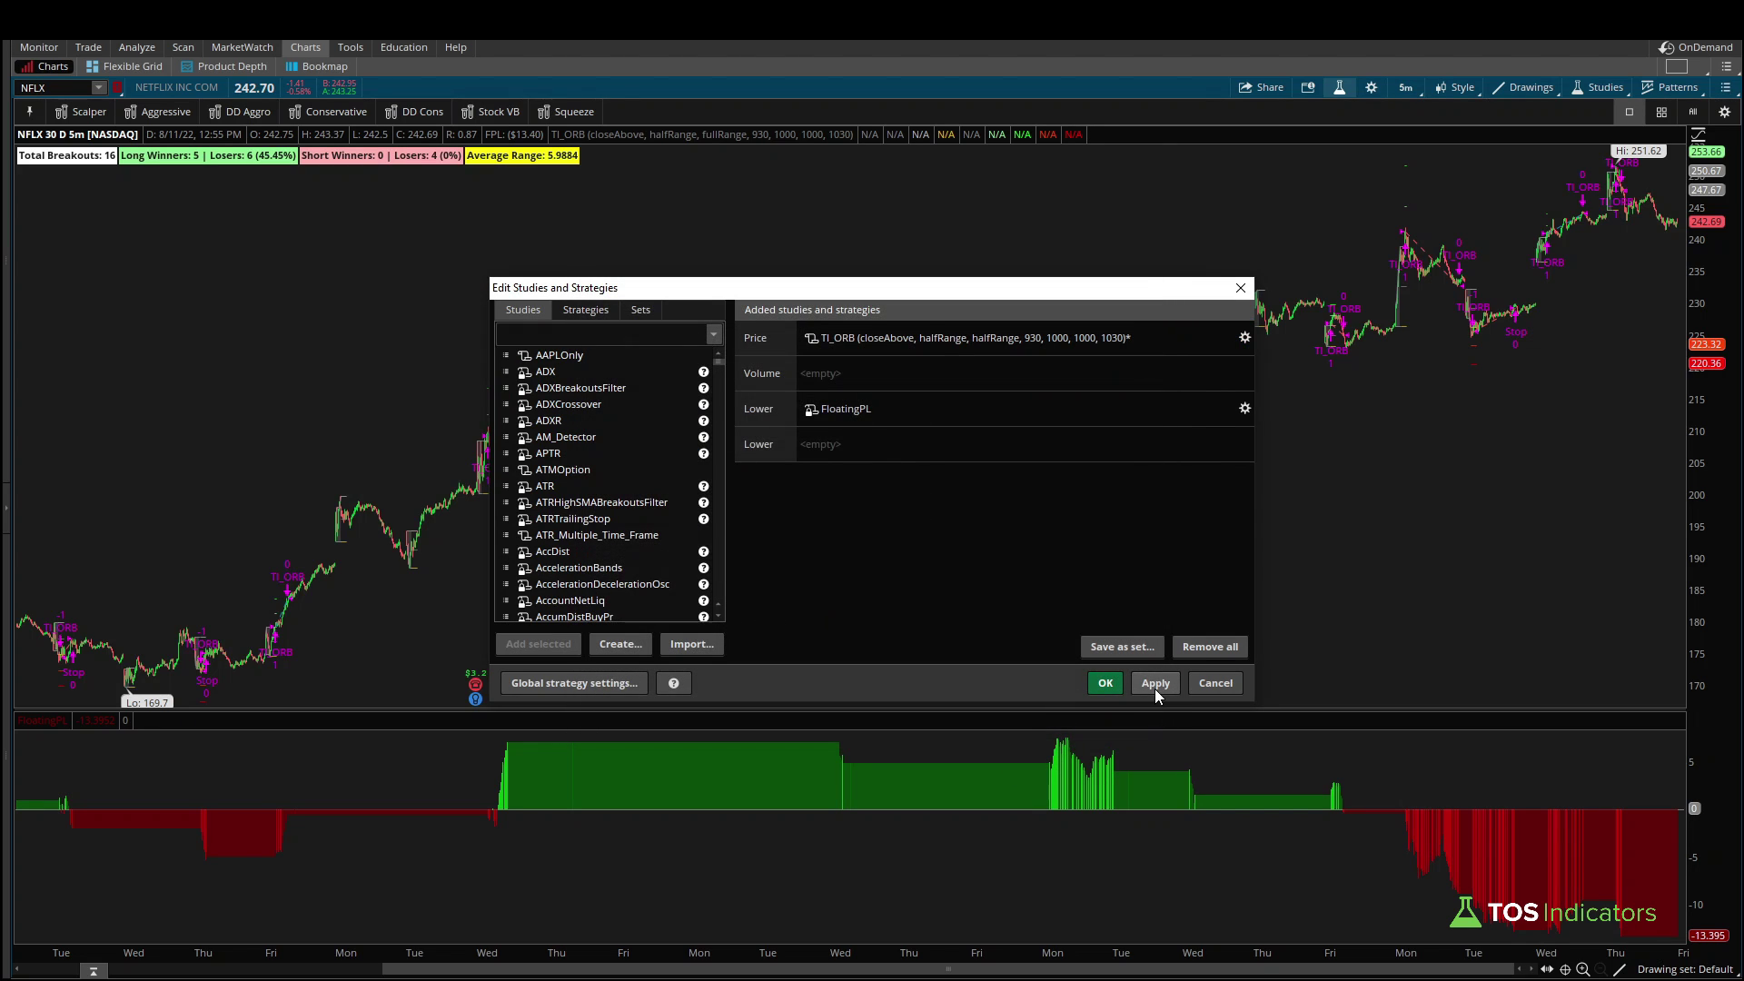
left_click(1154, 684)
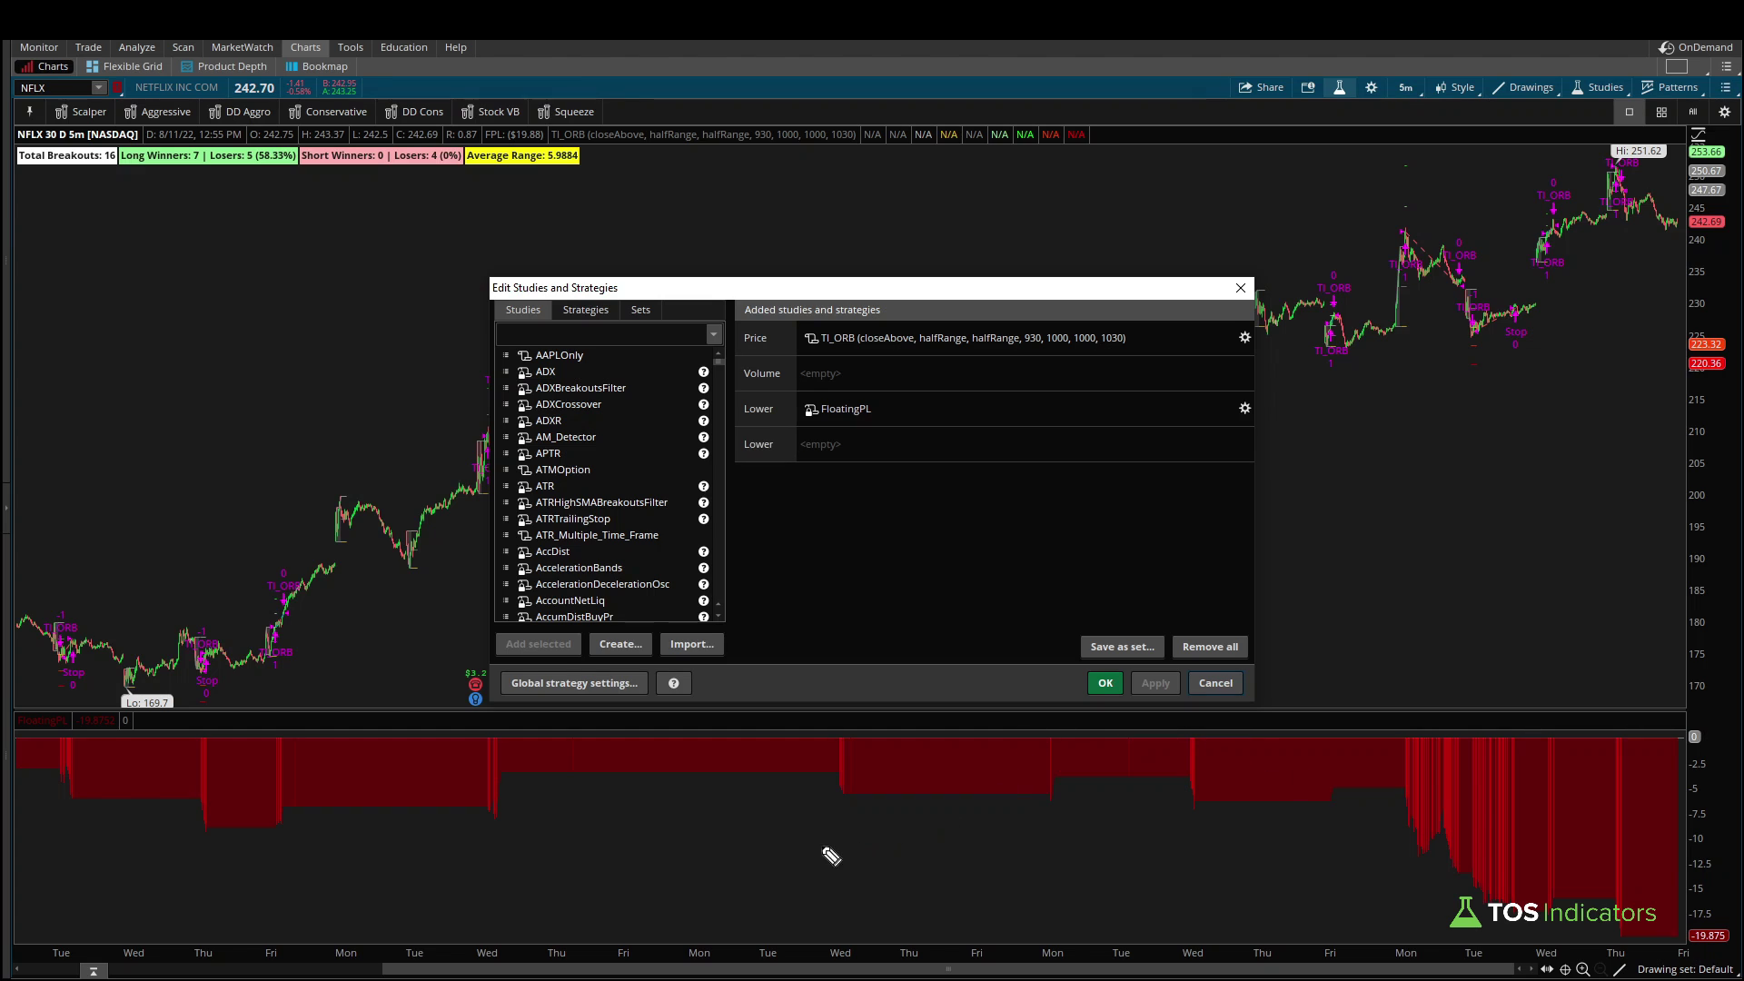
left_click_drag(741, 805, 1444, 888)
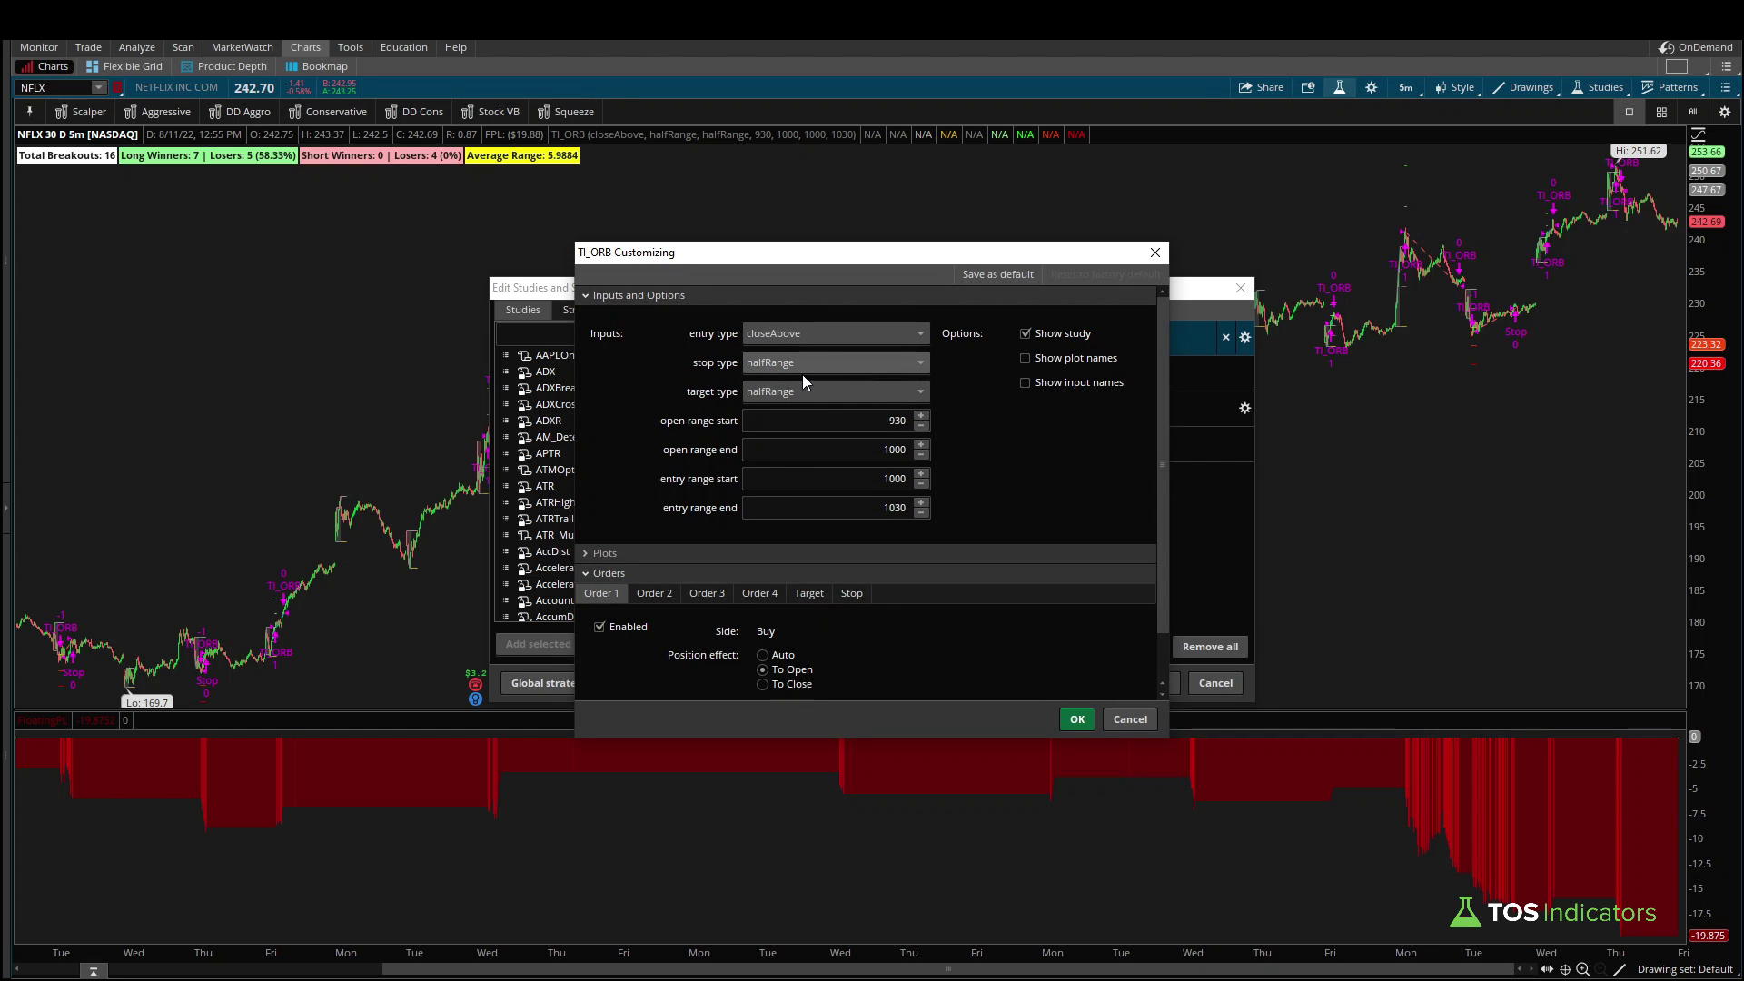
left_click(778, 393)
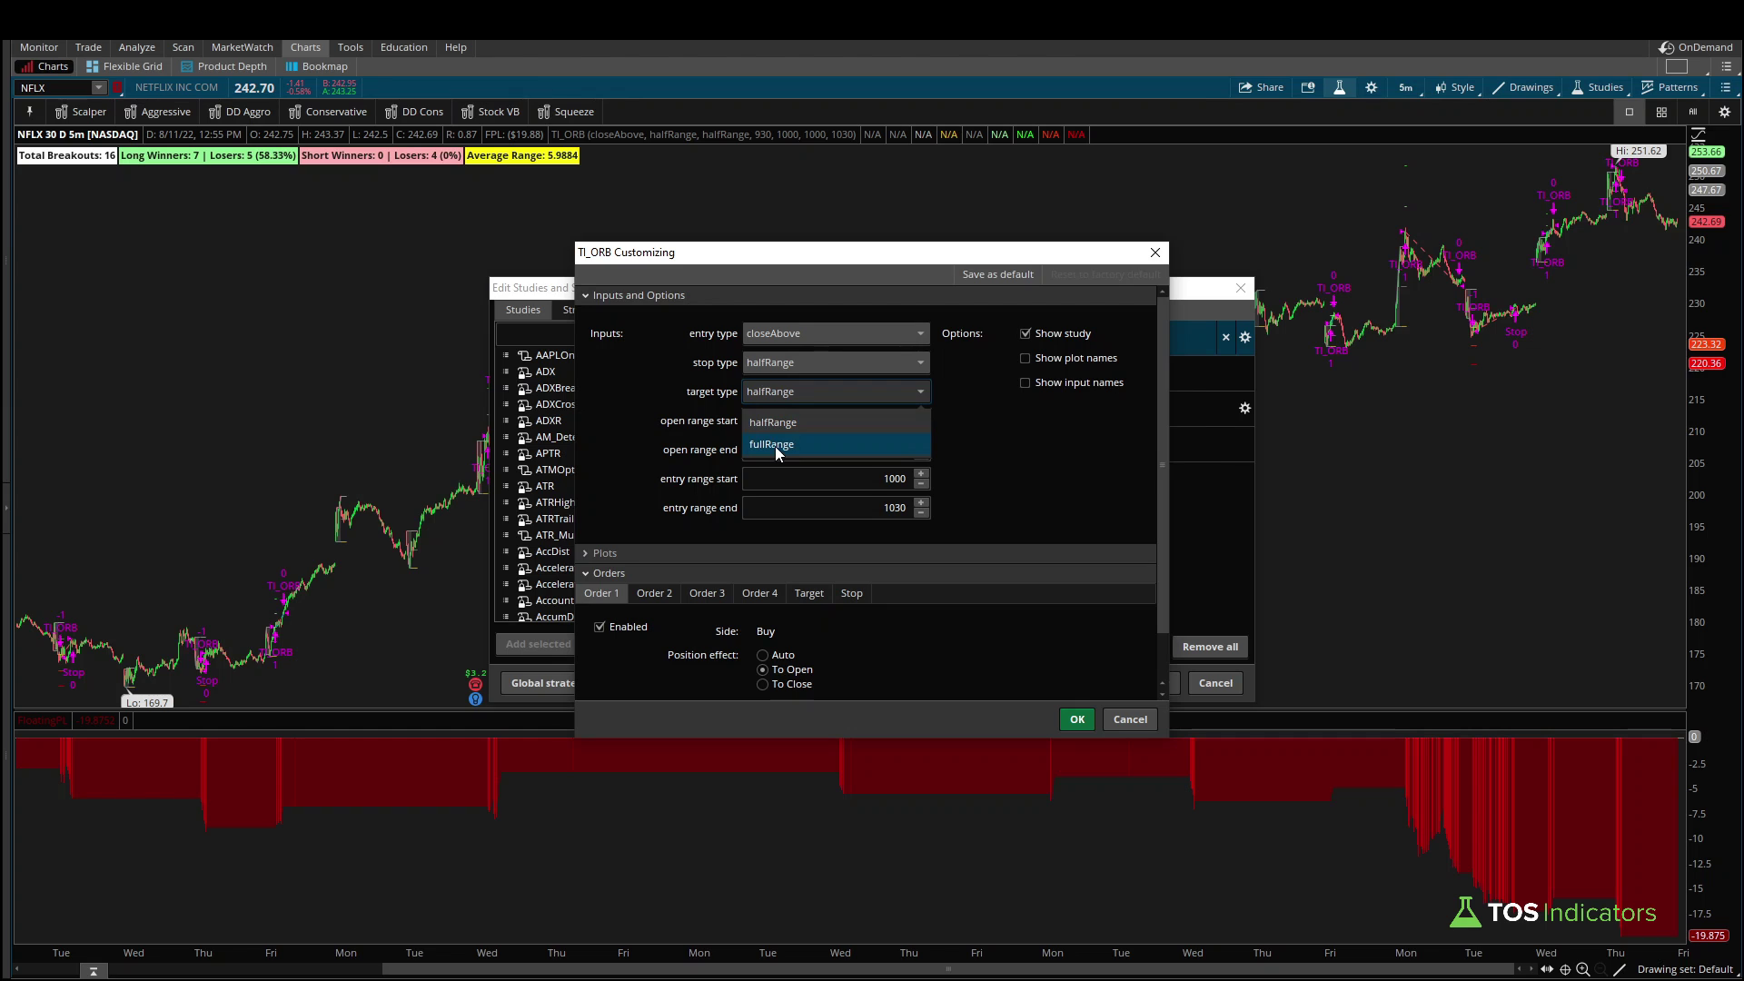
left_click(776, 445)
left_click(1075, 719)
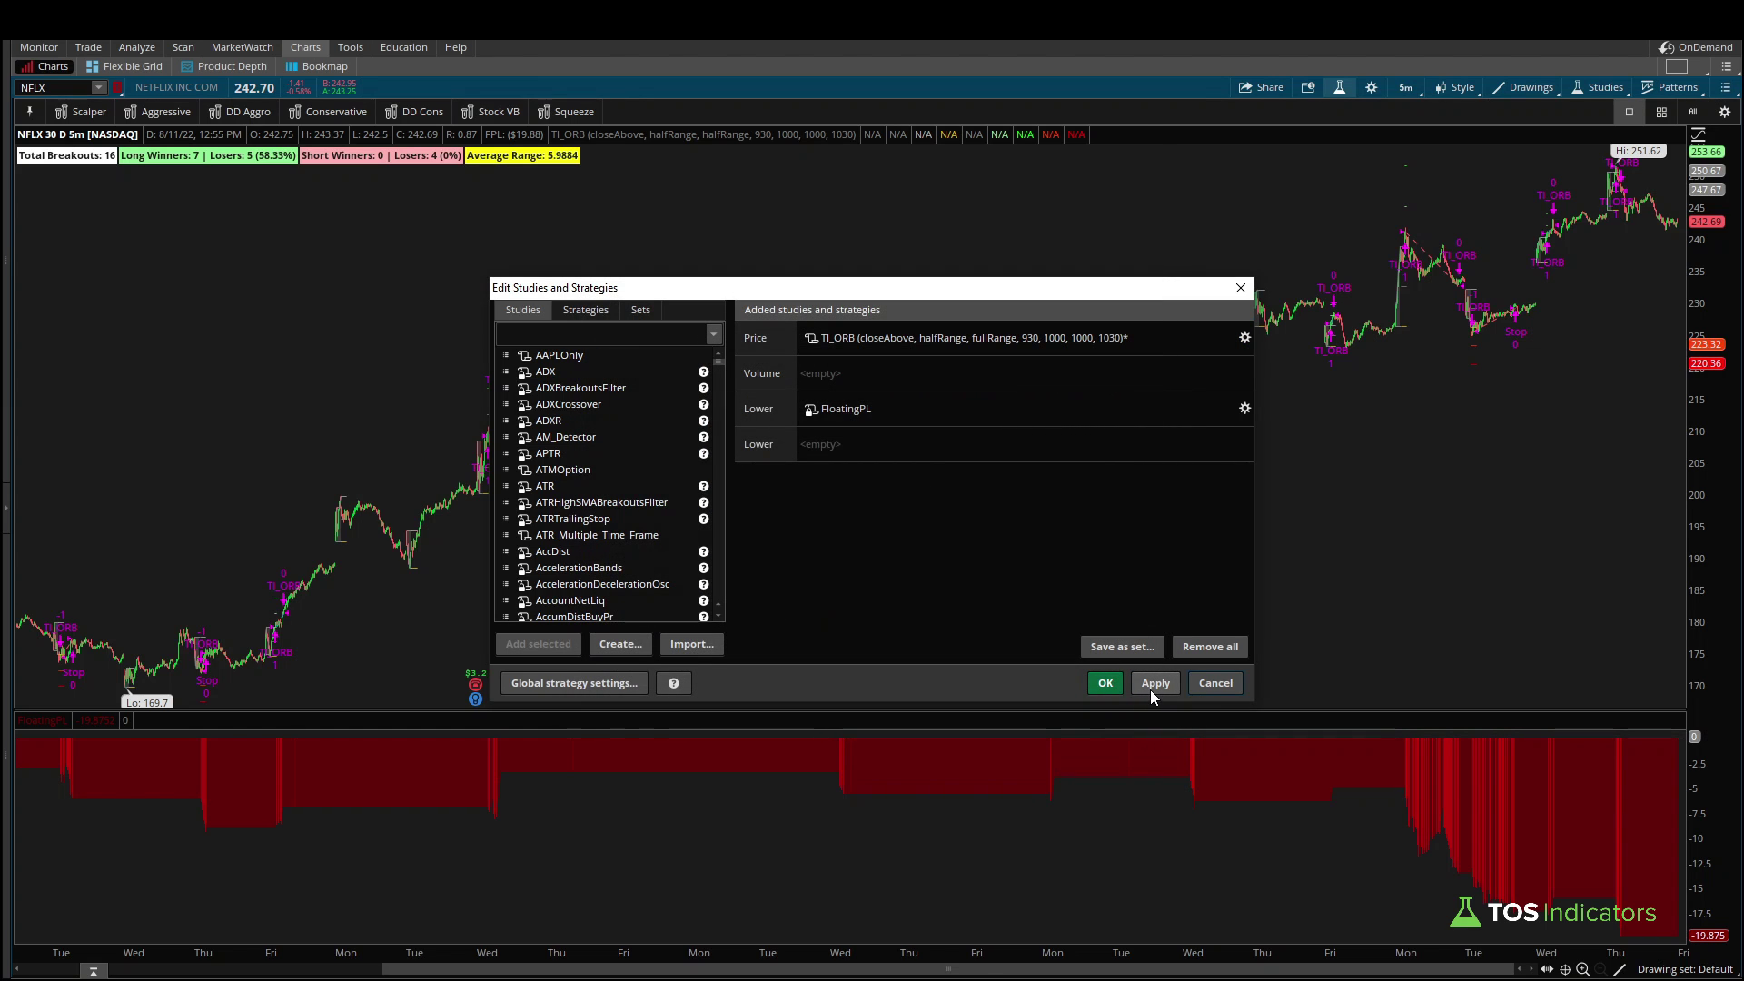
left_click(1154, 683)
left_click(1105, 683)
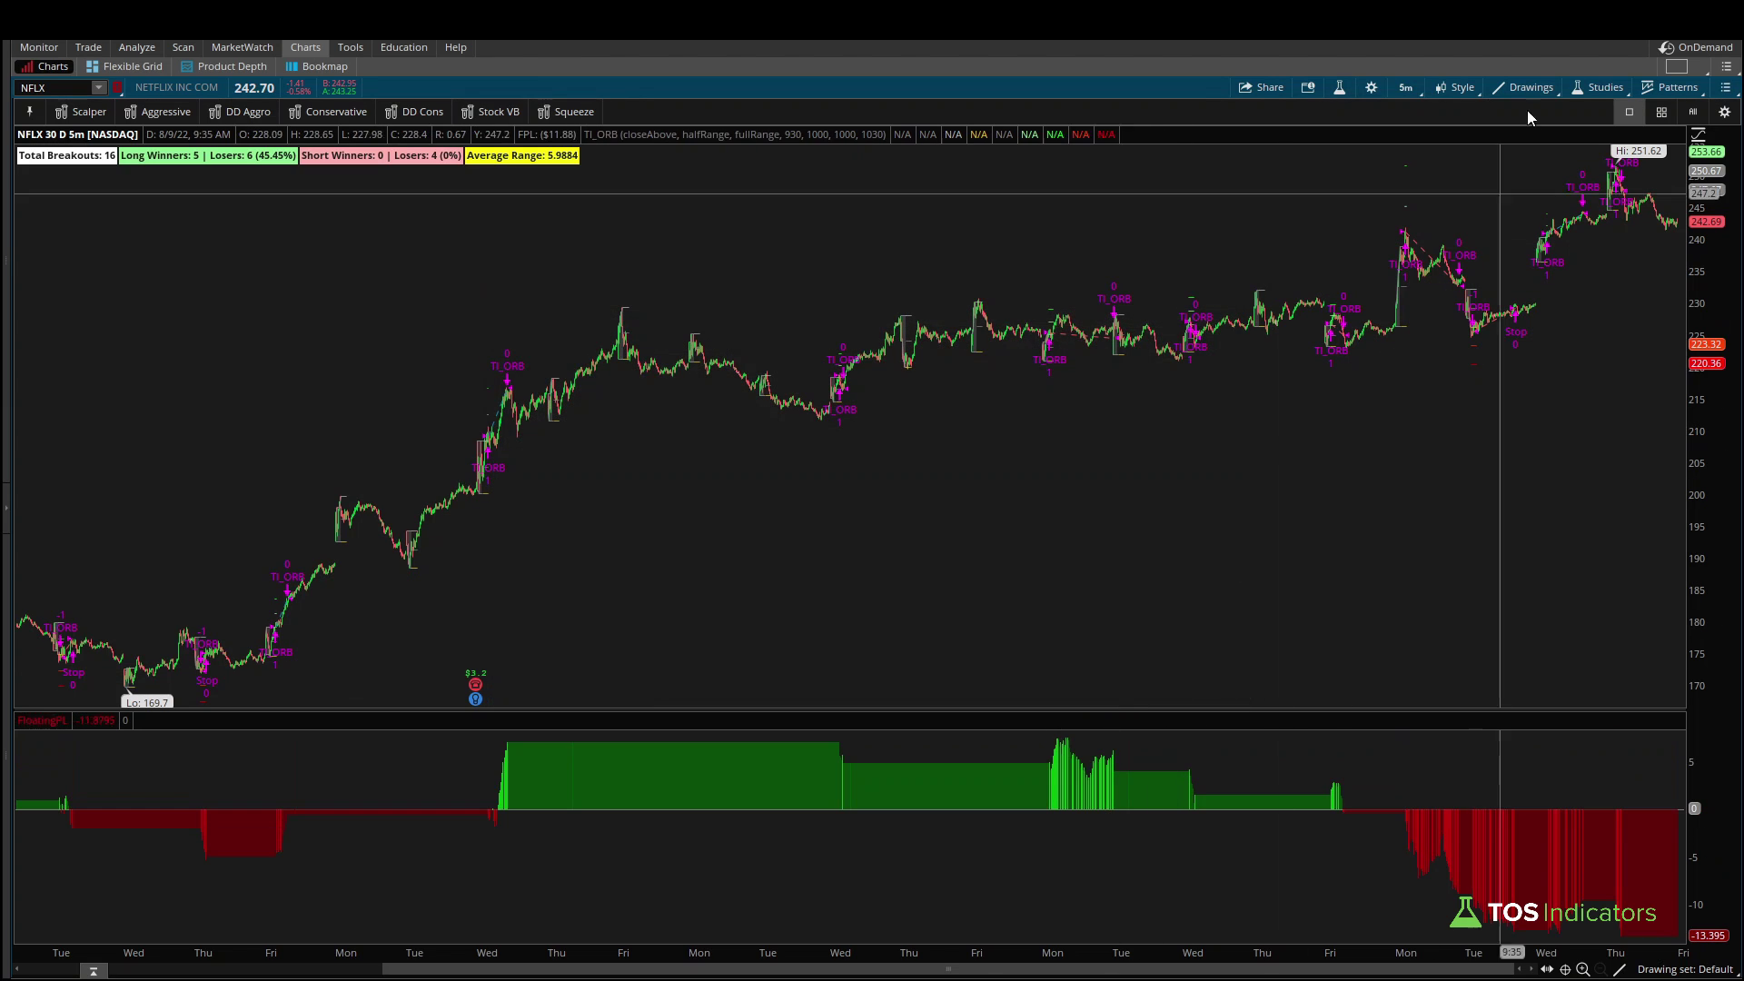
- Set the NFLX chart time interval back to 90 days, restoring 55 breakouts and 21.5512 floating P/L
left_click(1405, 87)
left_click(1389, 113)
left_click(1457, 216)
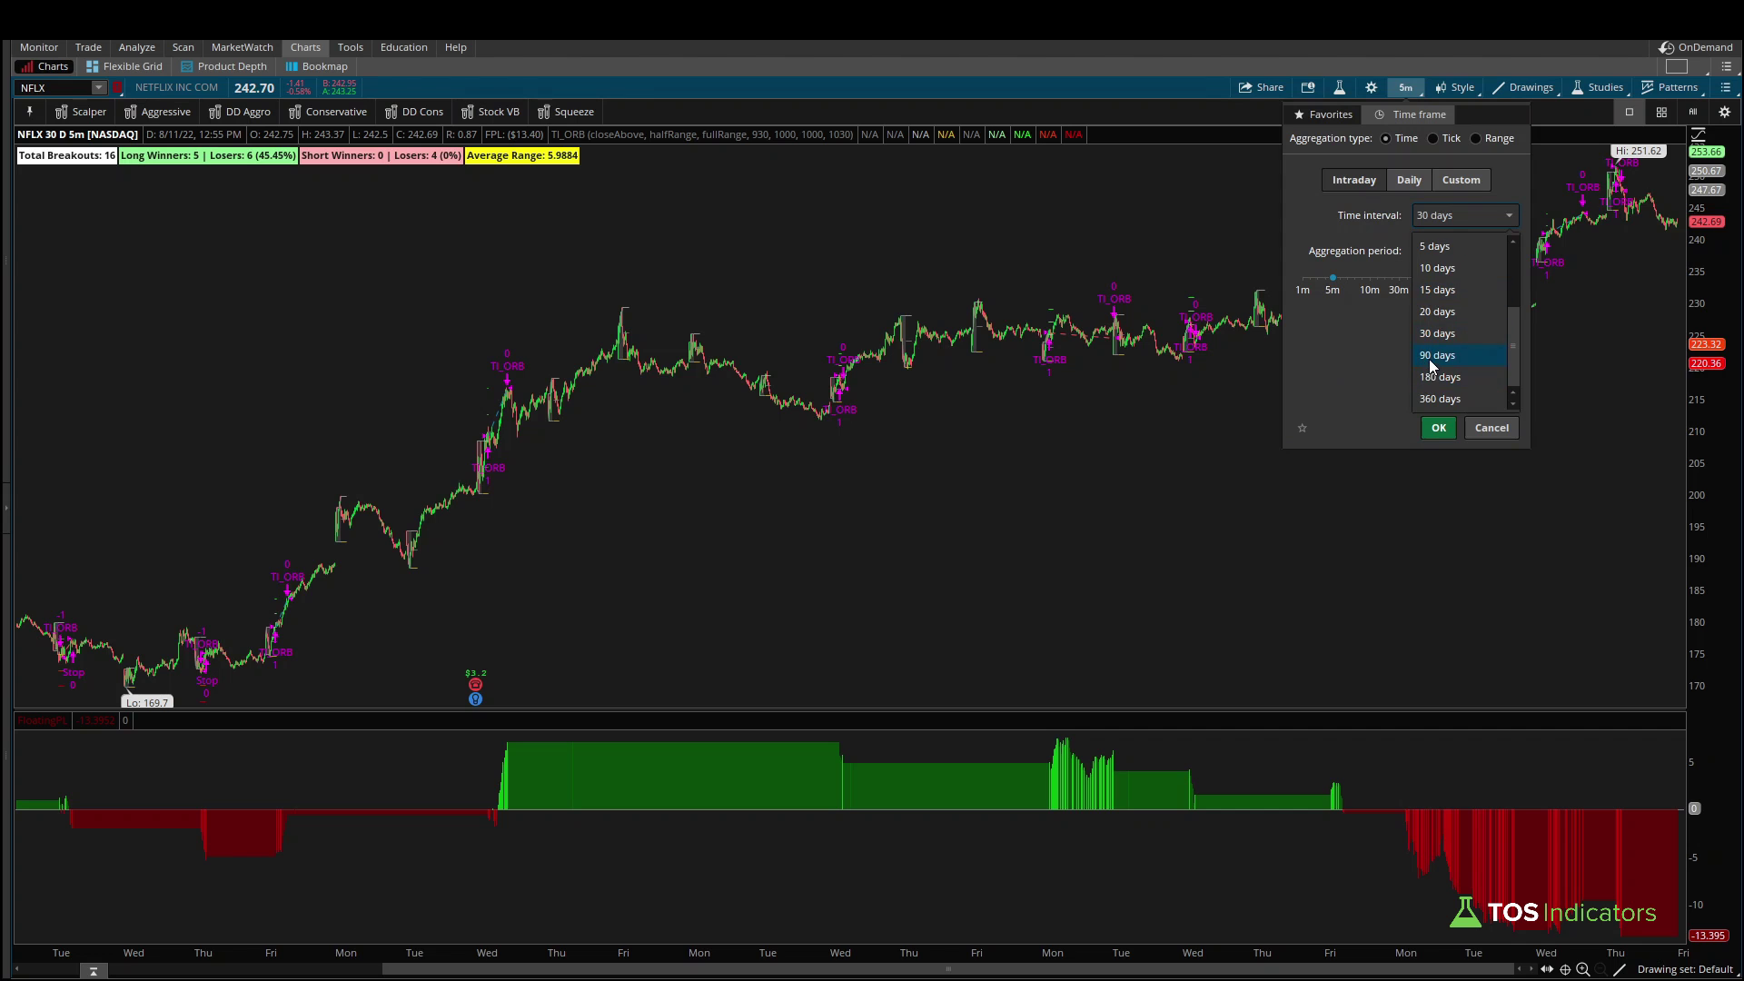
left_click(1433, 362)
left_click(1439, 427)
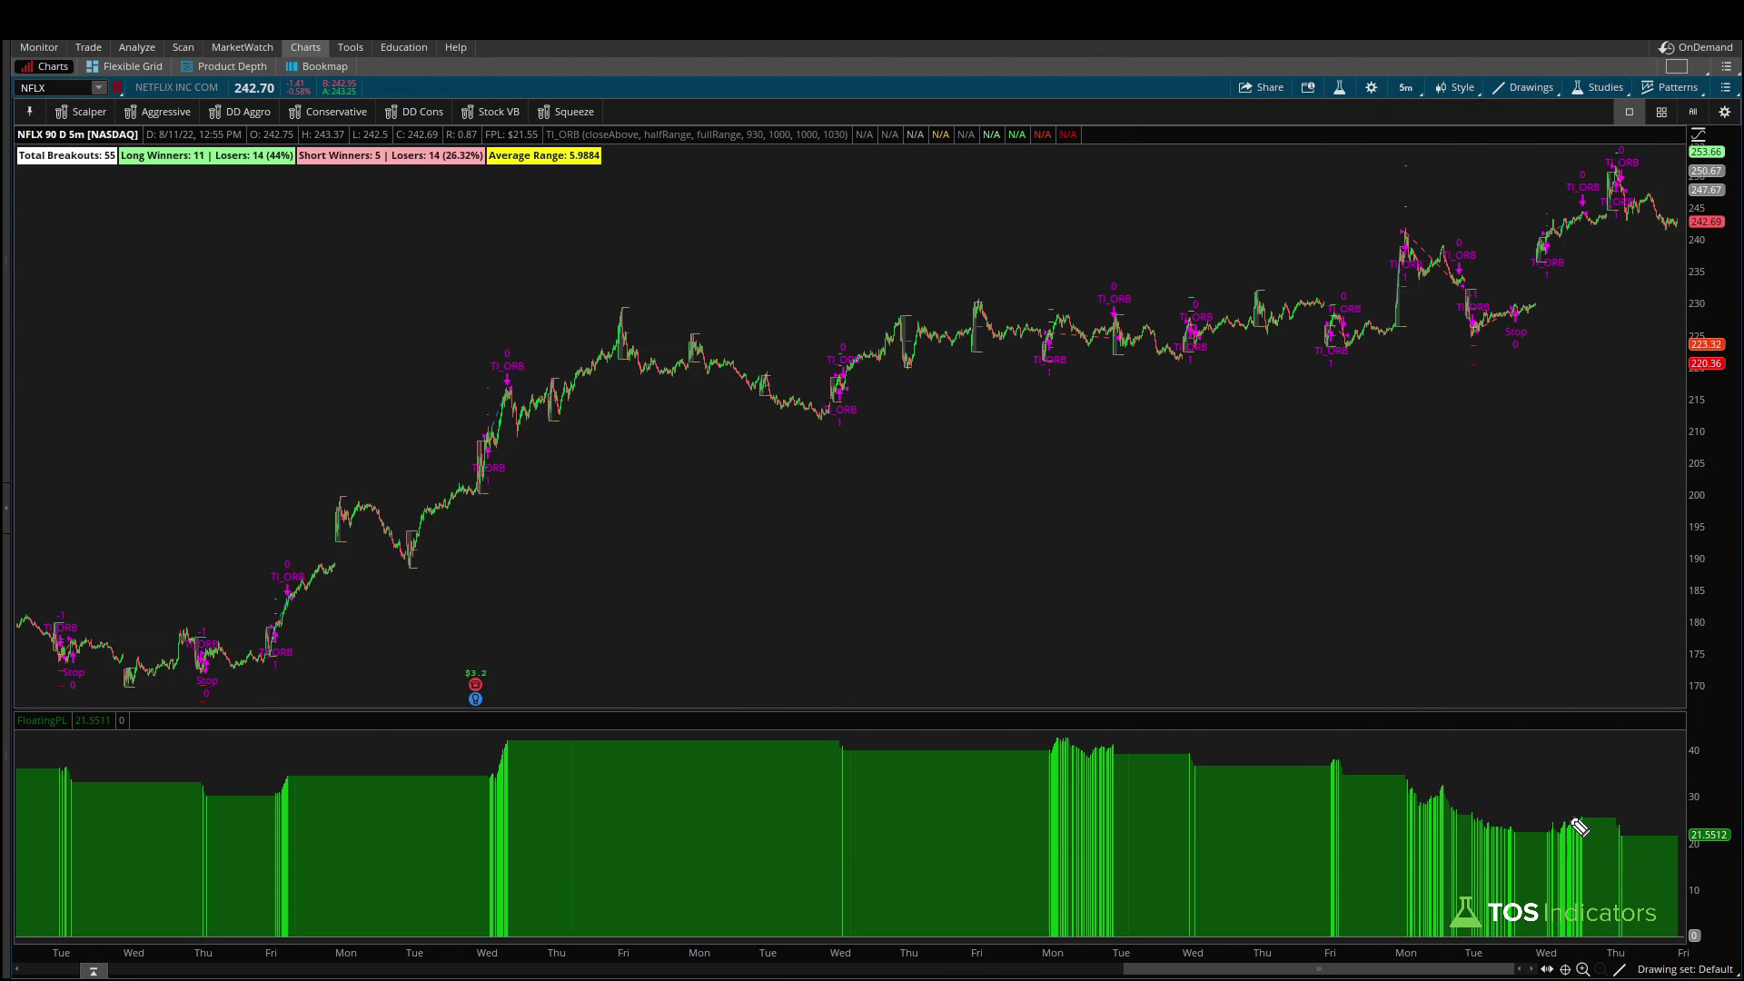
mouse_move(1574, 823)
left_mouse_down()
mouse_move(1675, 831)
mouse_move(1691, 813)
left_mouse_up()
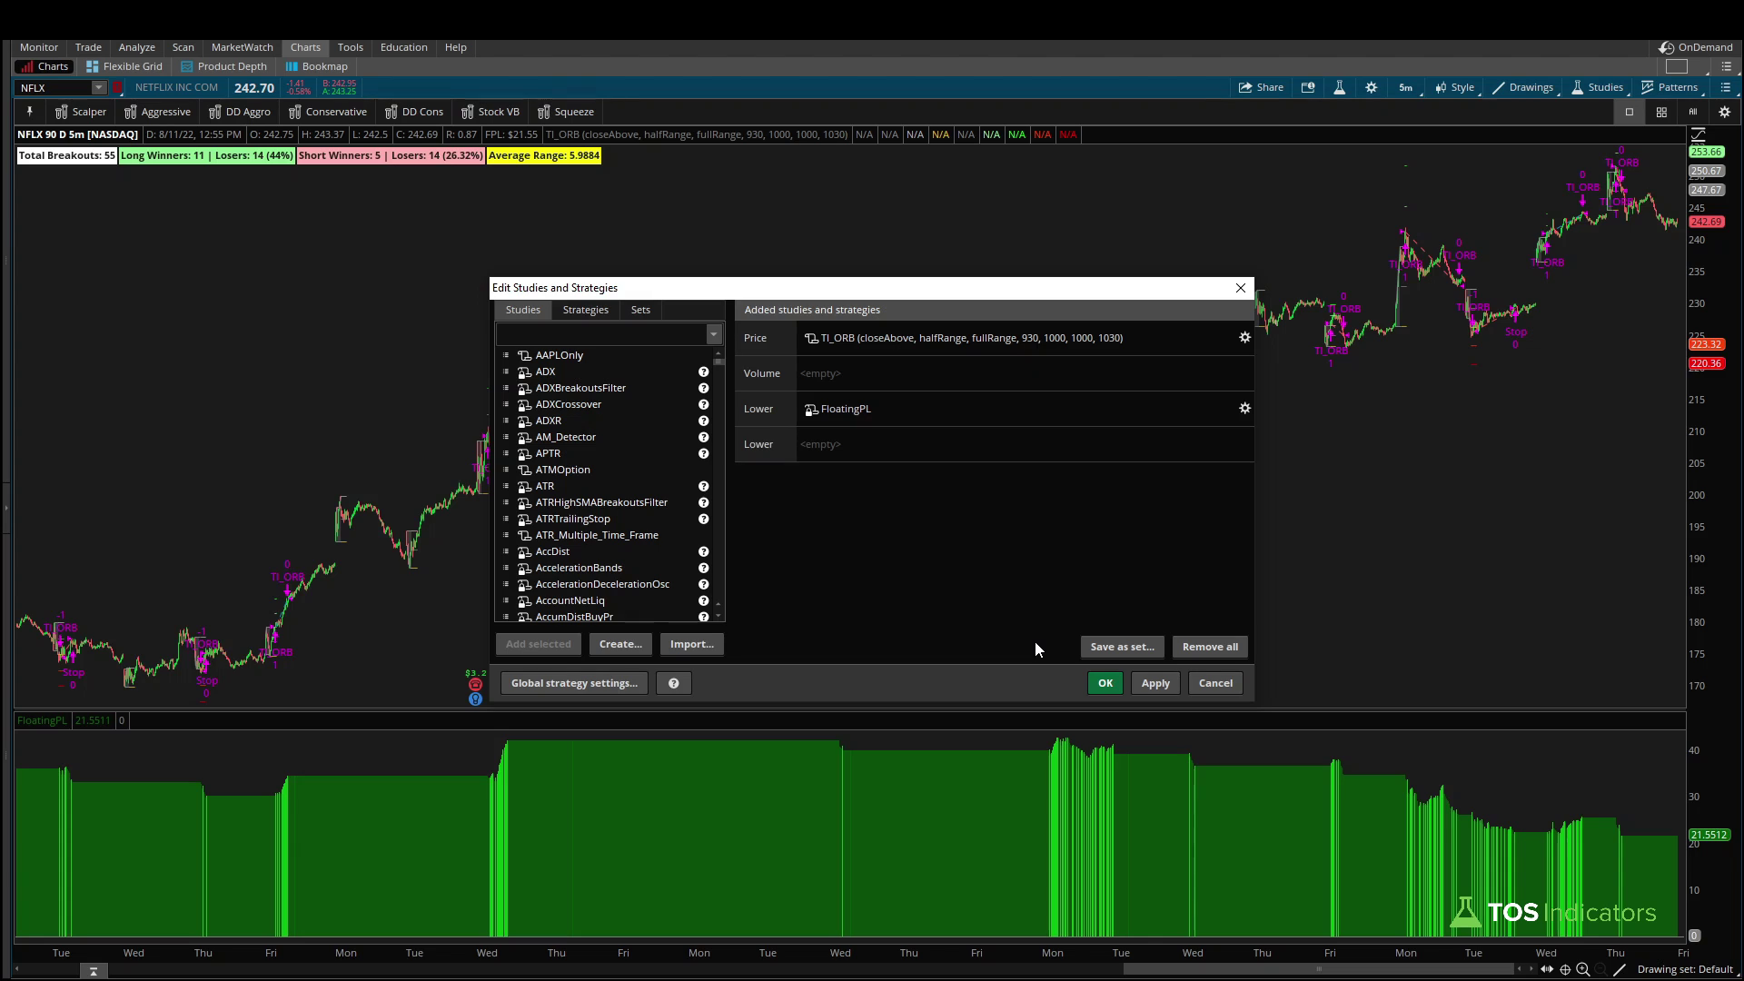
- Bring the tosindicators.com backtesters page forward and point out the Opening Range Breakout card
key("alt+Tab")
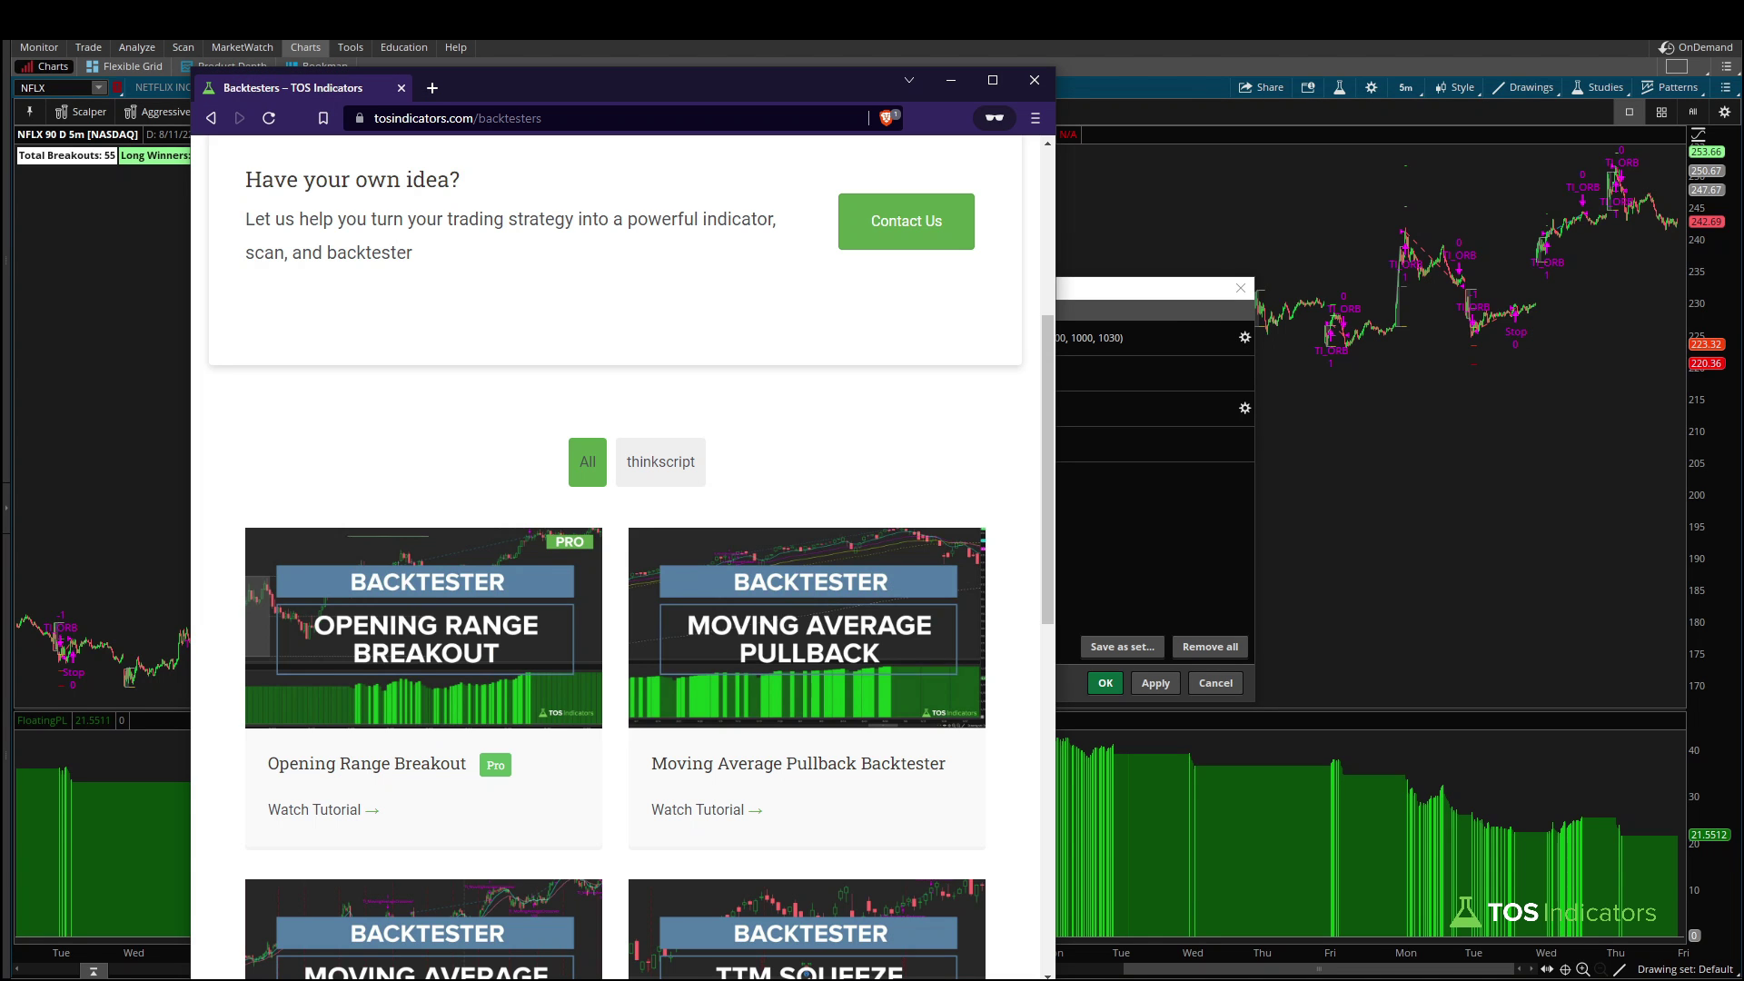
mouse_move(615, 525)
left_mouse_down()
mouse_move(454, 486)
mouse_move(229, 628)
mouse_move(272, 818)
mouse_move(627, 797)
mouse_move(647, 554)
mouse_move(615, 525)
left_mouse_up()
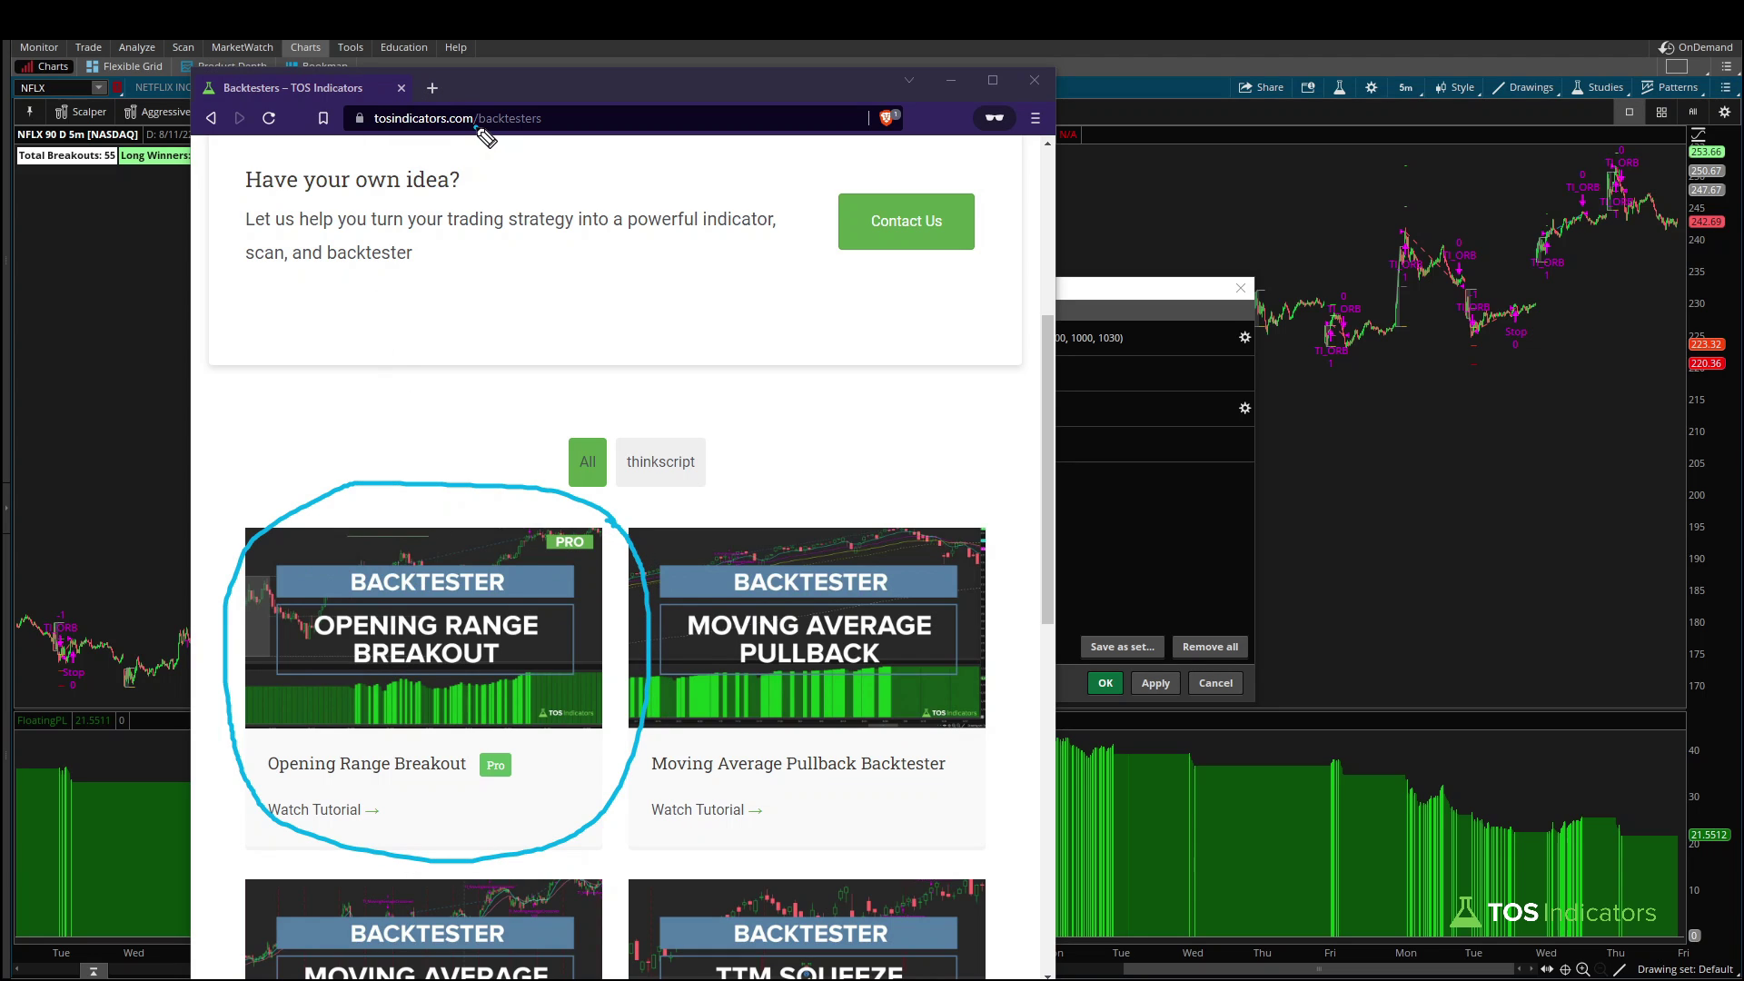
left_click_drag(474, 127, 554, 129)
left_click_drag(262, 395, 364, 479)
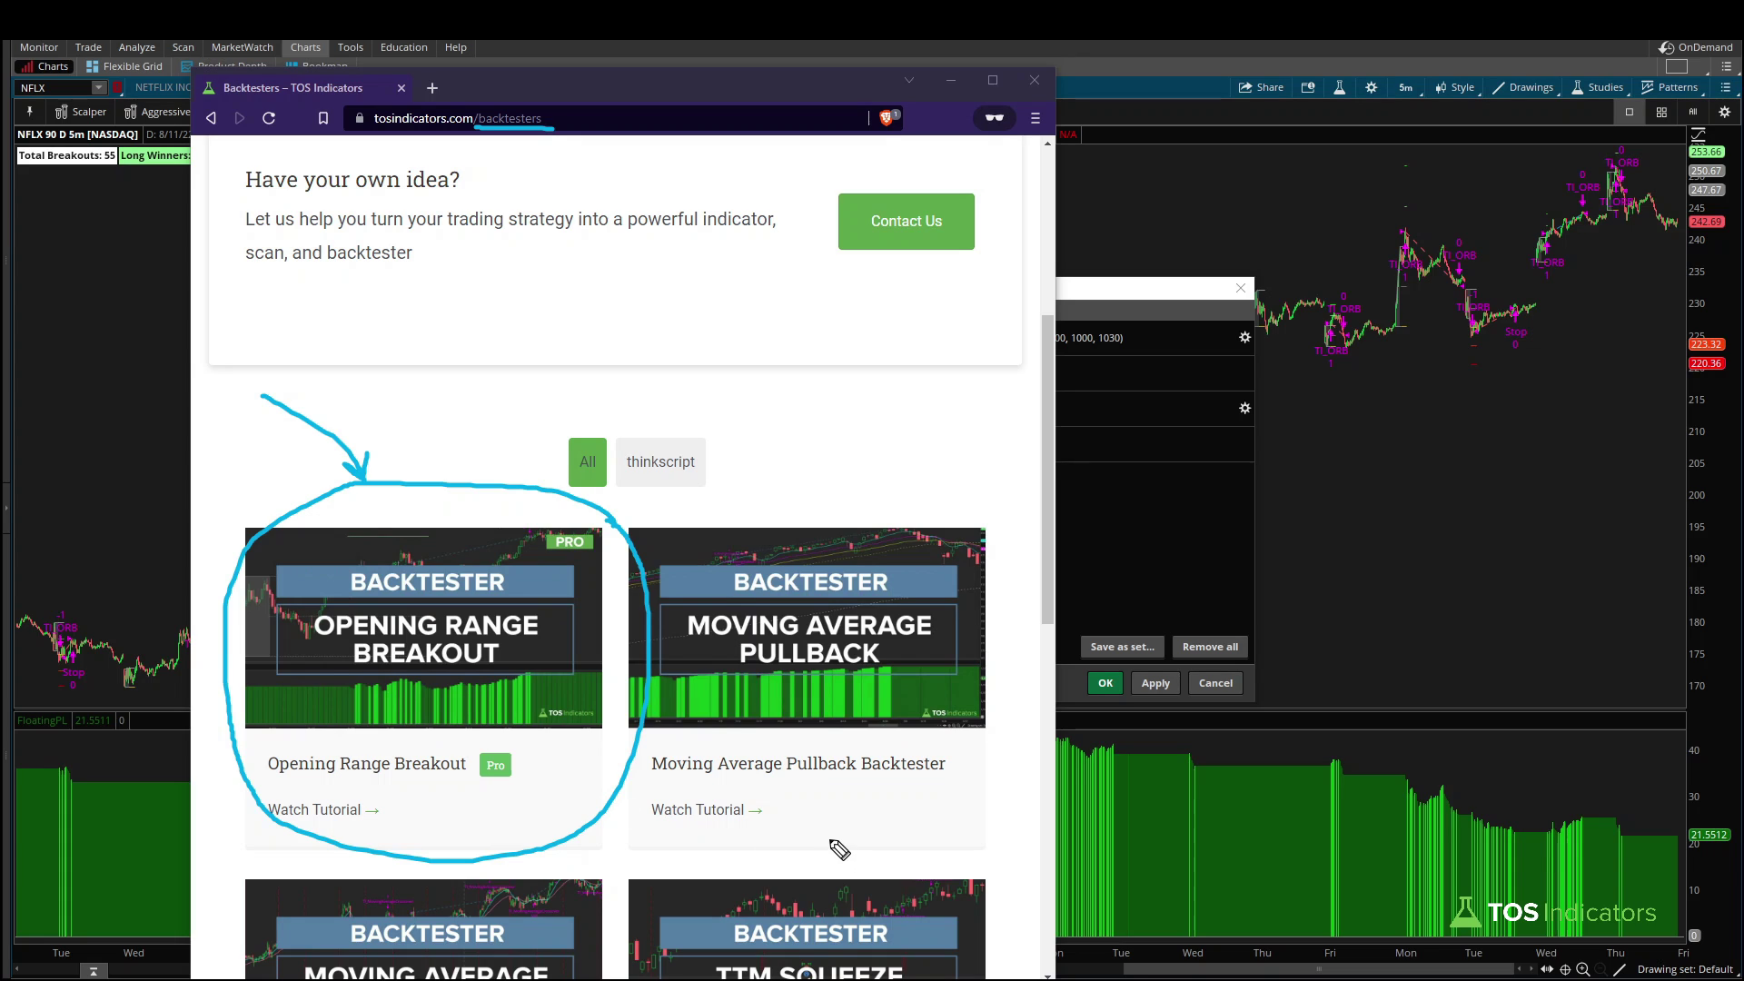
key("Escape")
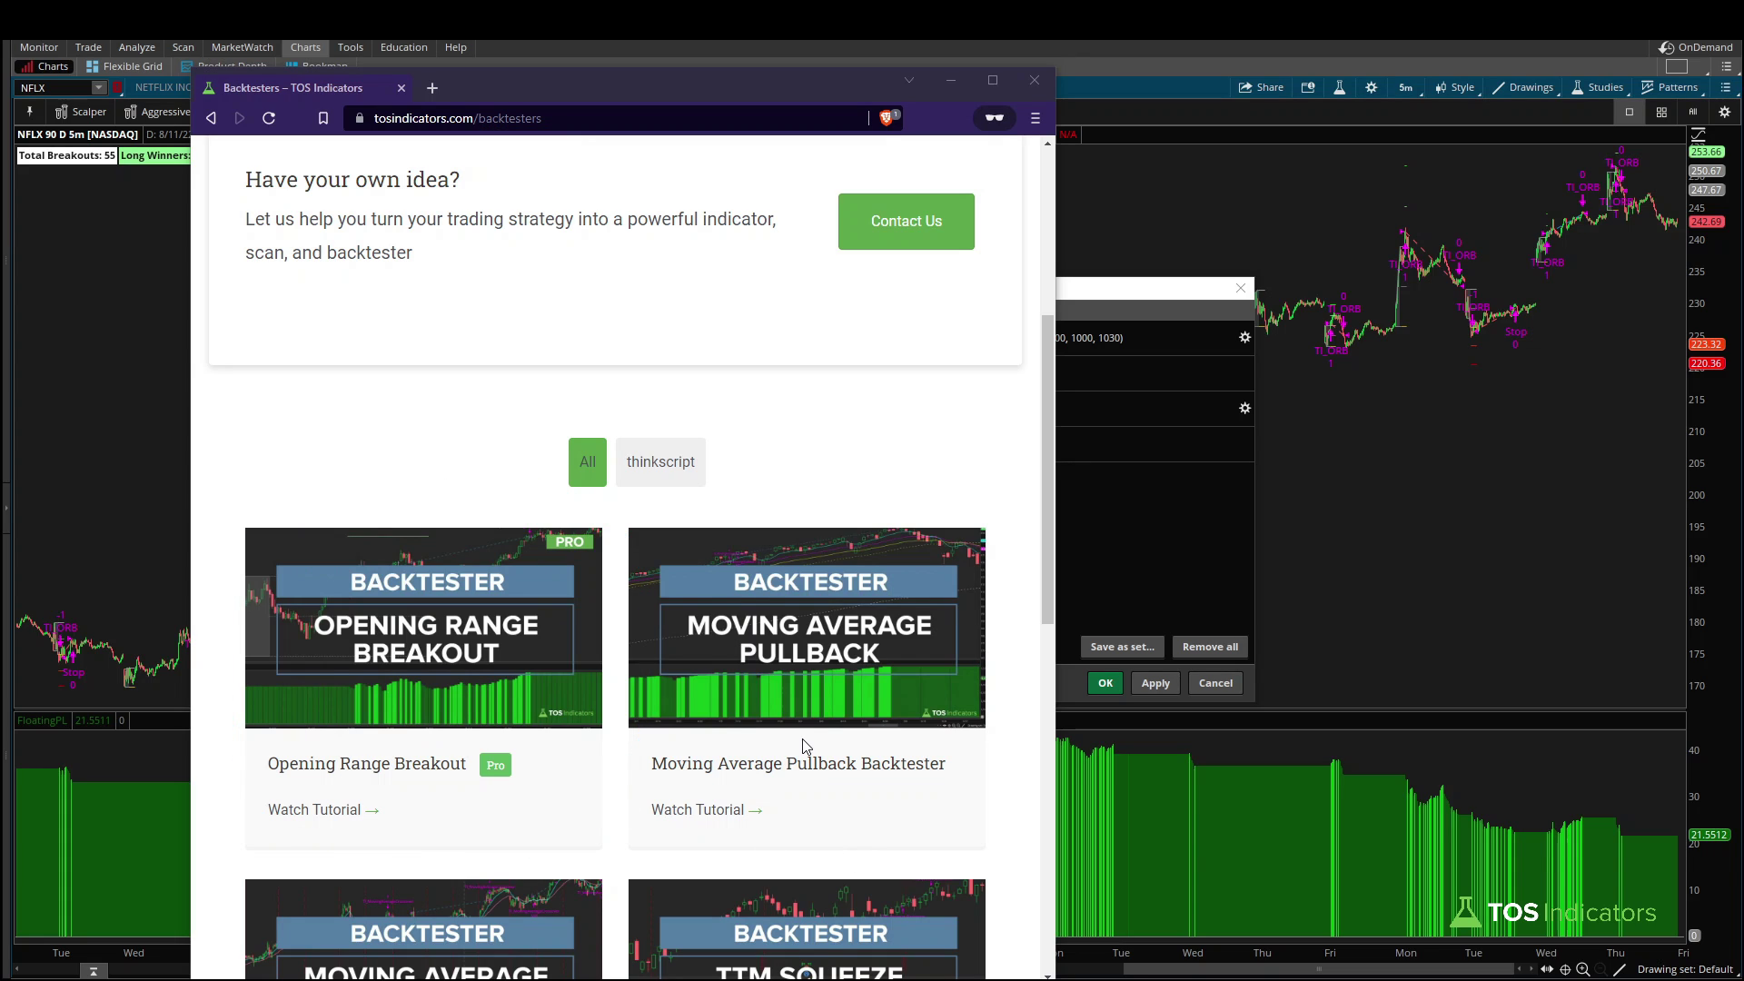